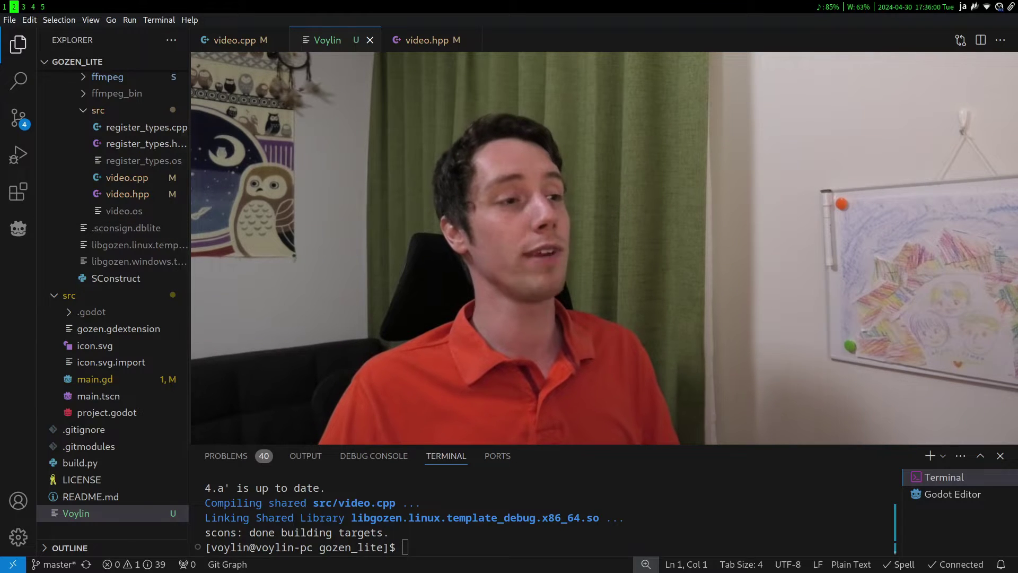
- Declare int get_total_frame_nr(); under public in video.hpp
left_click(421, 48)
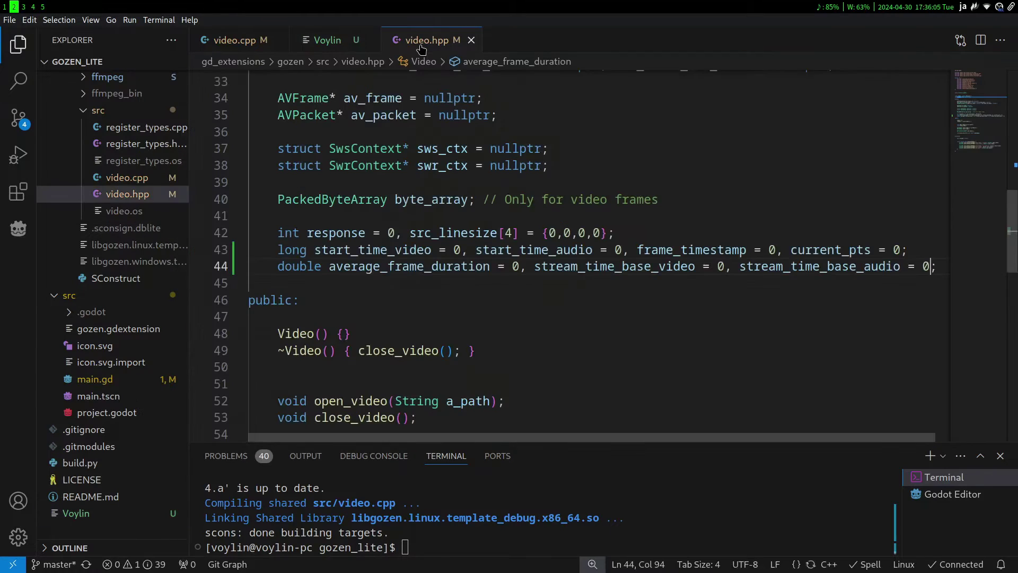
scroll(391, 247, "down", 2)
scroll(392, 248, "down", 3)
scroll(390, 247, "down", 2)
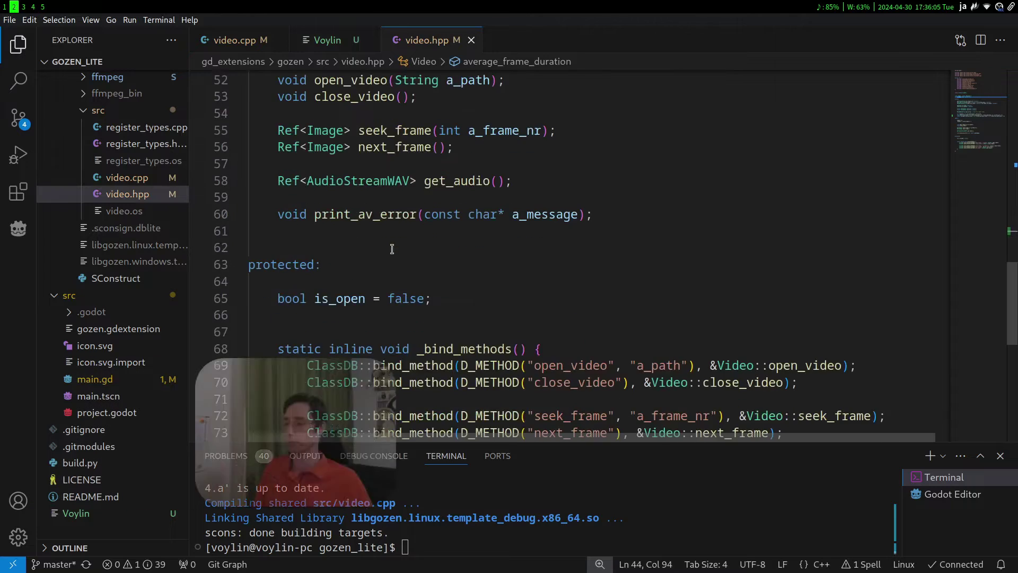
scroll(390, 248, "down", 1)
scroll(413, 255, "up", 4)
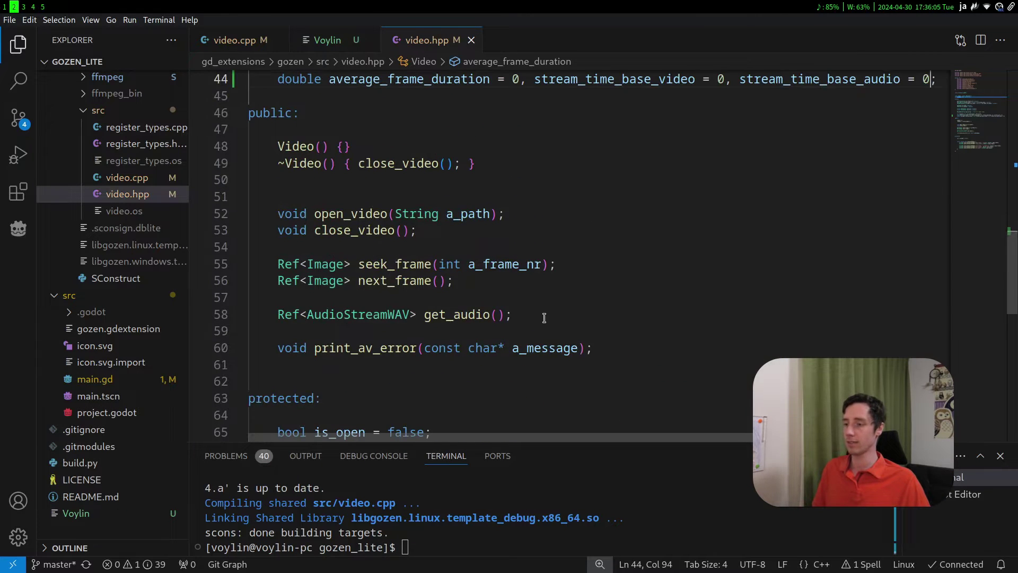
key("Return")
key("Return")
scroll(588, 331, "down", 1)
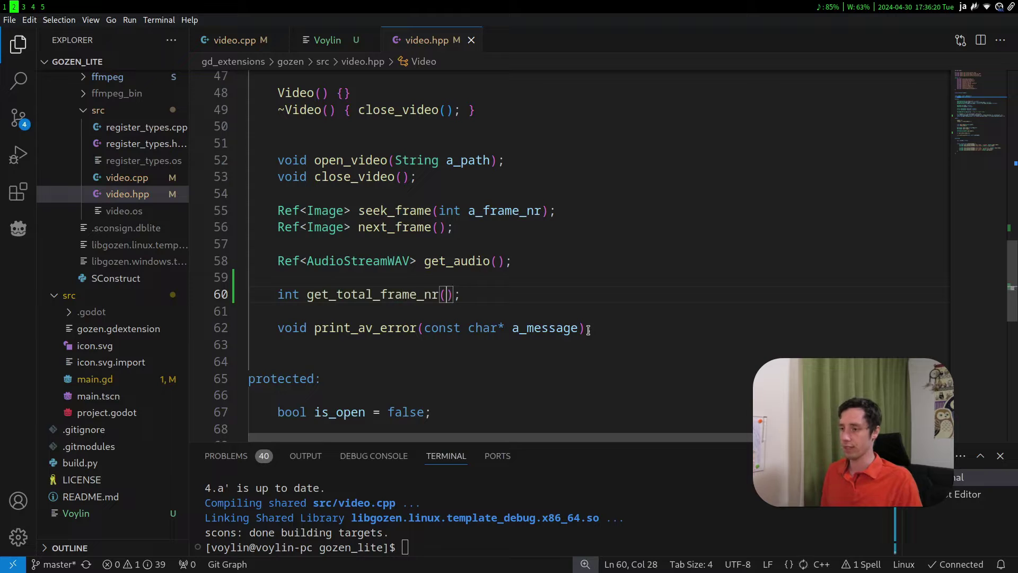
key("Left")
key("ctrl+shift+Left")
scroll(590, 329, "down", 3)
scroll(584, 330, "down", 2)
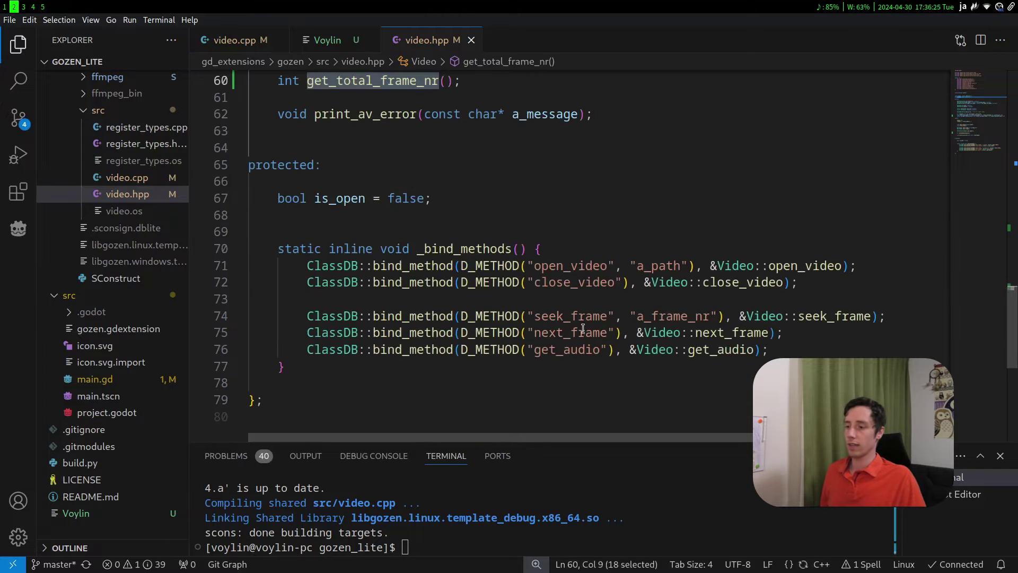
- Duplicate the get_audio bind_method line and rename both names to get_total_frame_nr
left_click(789, 346)
key("ctrl+c")
key("ctrl+v")
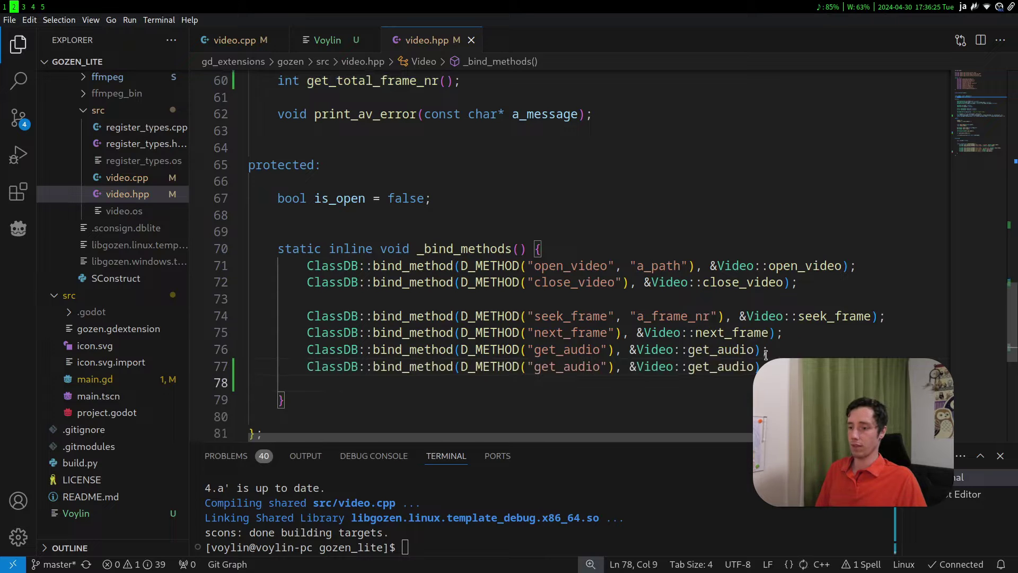
key("Return")
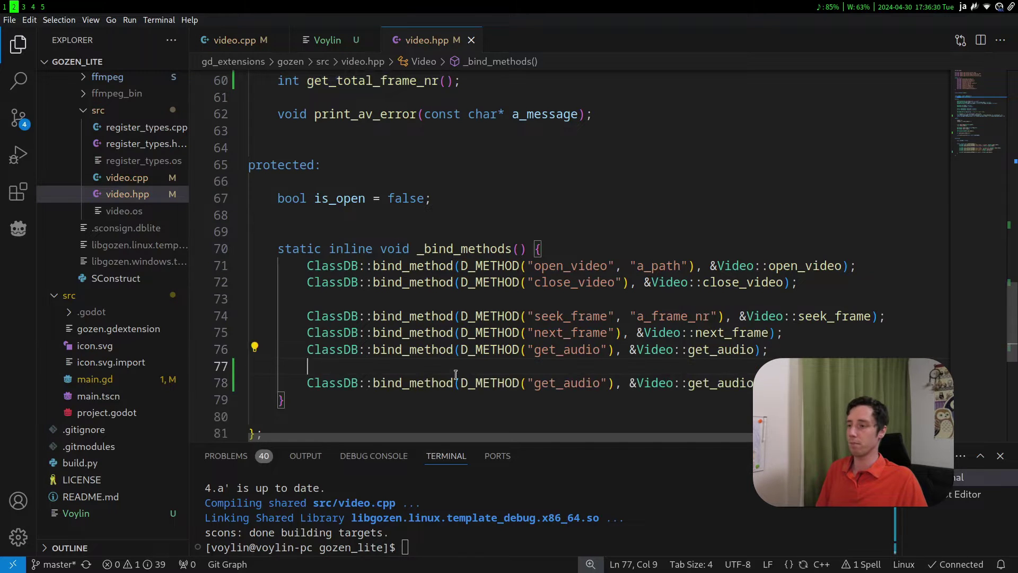
scroll(456, 374, "up", 1)
double_click(386, 108)
key("ctrl+c")
double_click(567, 410)
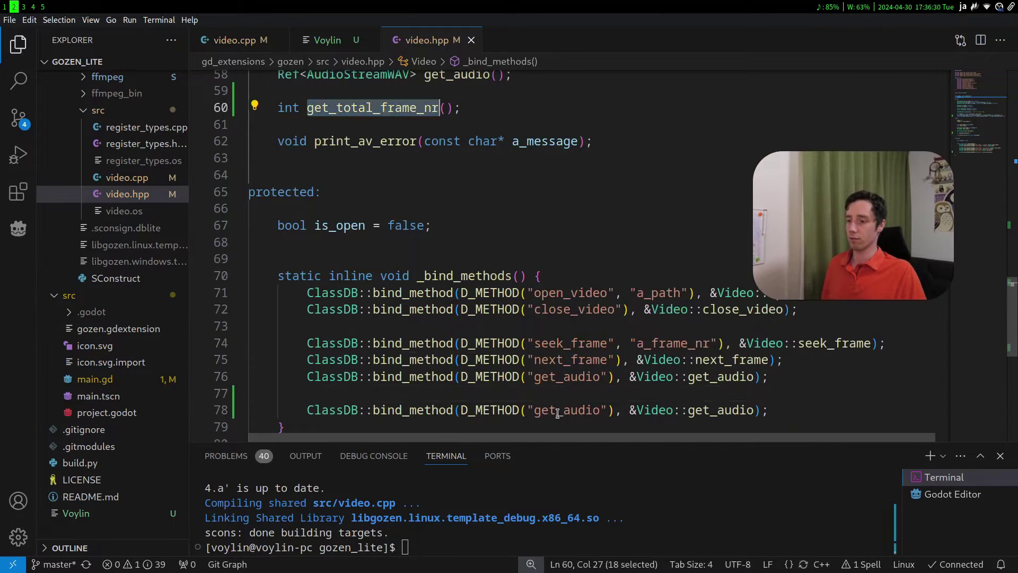
key("ctrl+v")
double_click(785, 410)
key("ctrl+v")
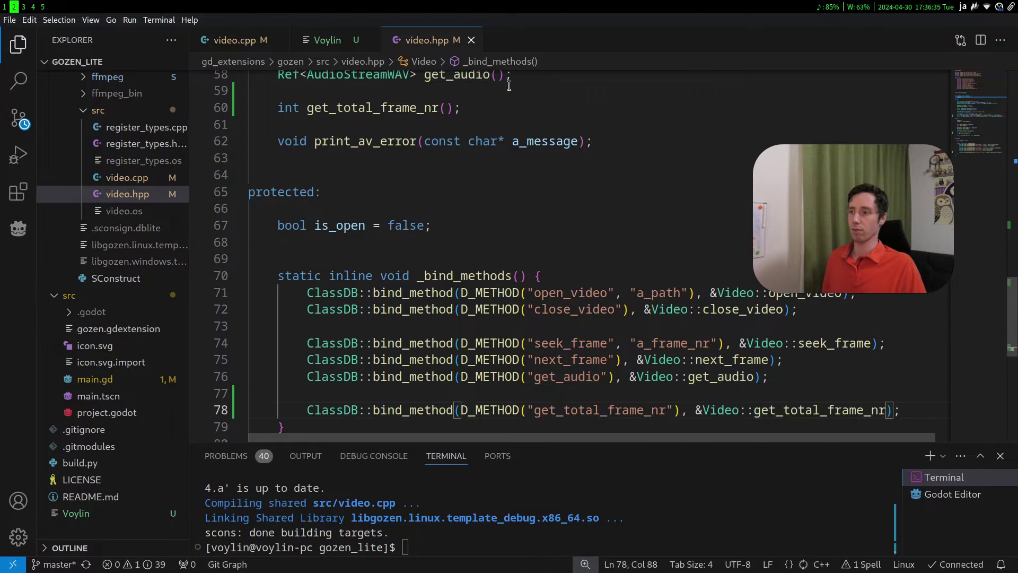
left_click_drag(454, 108, 290, 96)
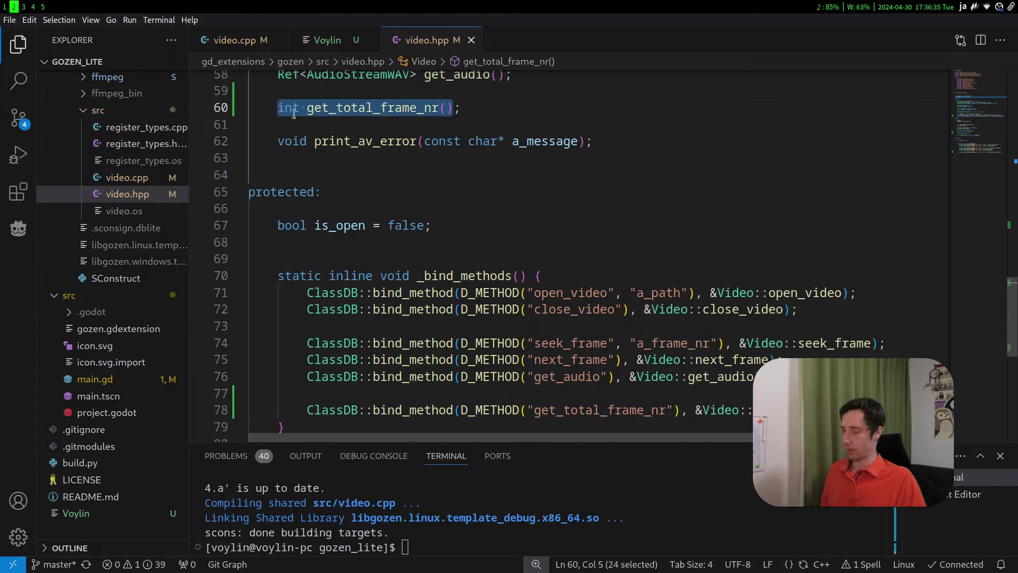
scroll(293, 112, "up", 2)
double_click(458, 181)
- Define Video::get_total_frame_nr at the end of video.cpp, returning av_stream_video->nb_frames
left_click(239, 39)
scroll(534, 313, "down", 2)
scroll(533, 314, "down", 3)
scroll(398, 278, "up", 5)
scroll(293, 251, "up", 4)
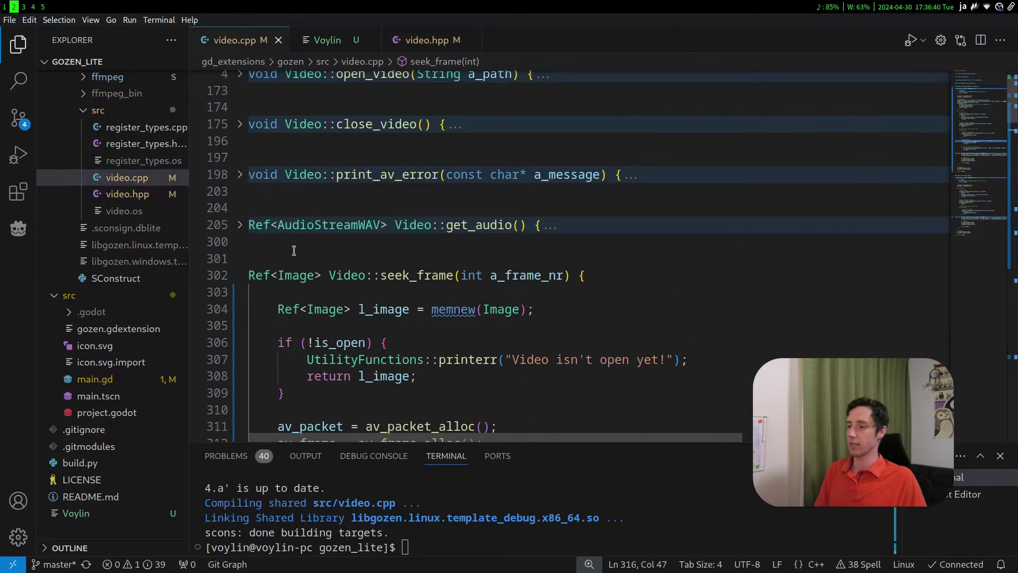
key("ctrl+alt+minus")
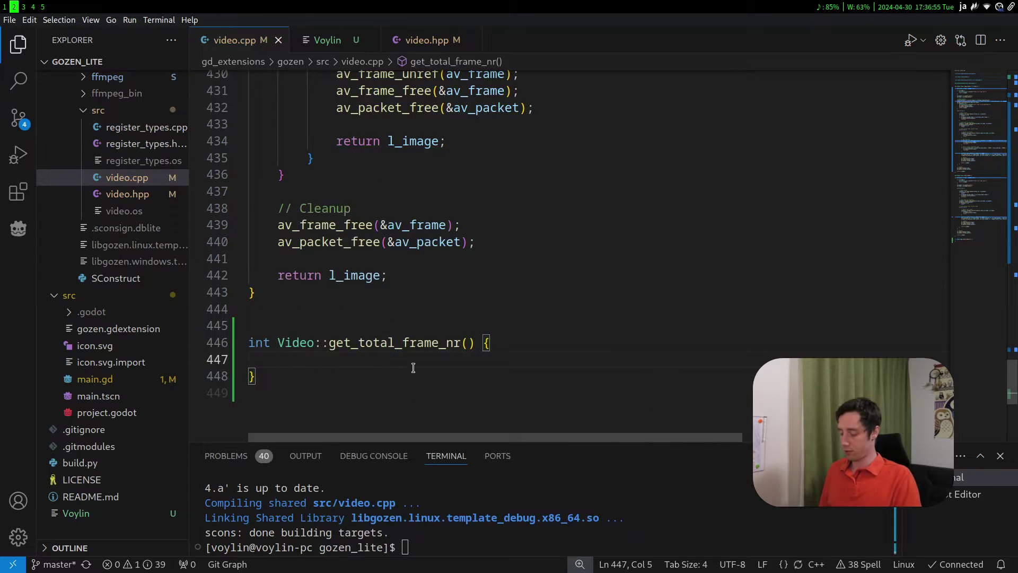
type("return a")
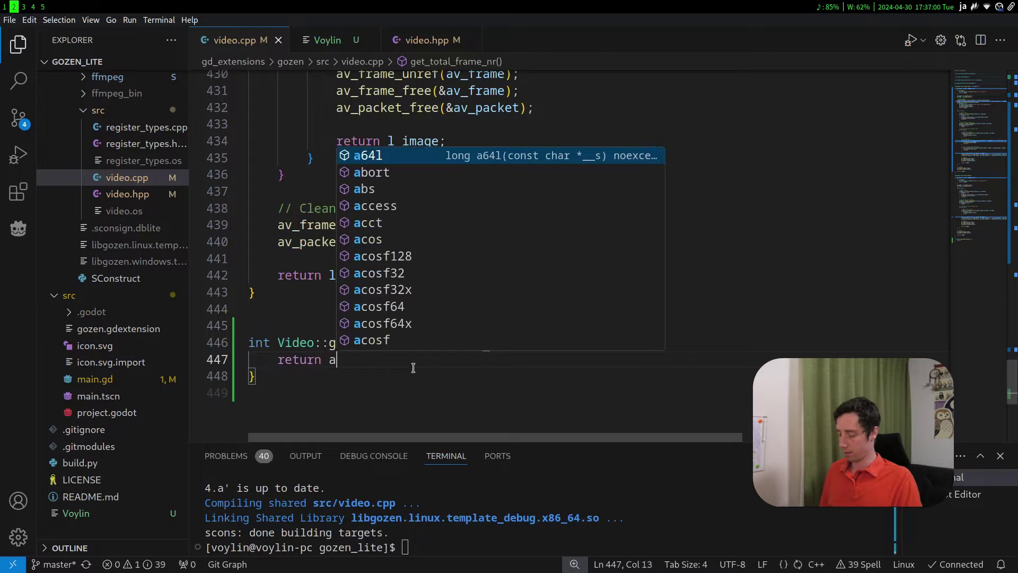
type("v_st")
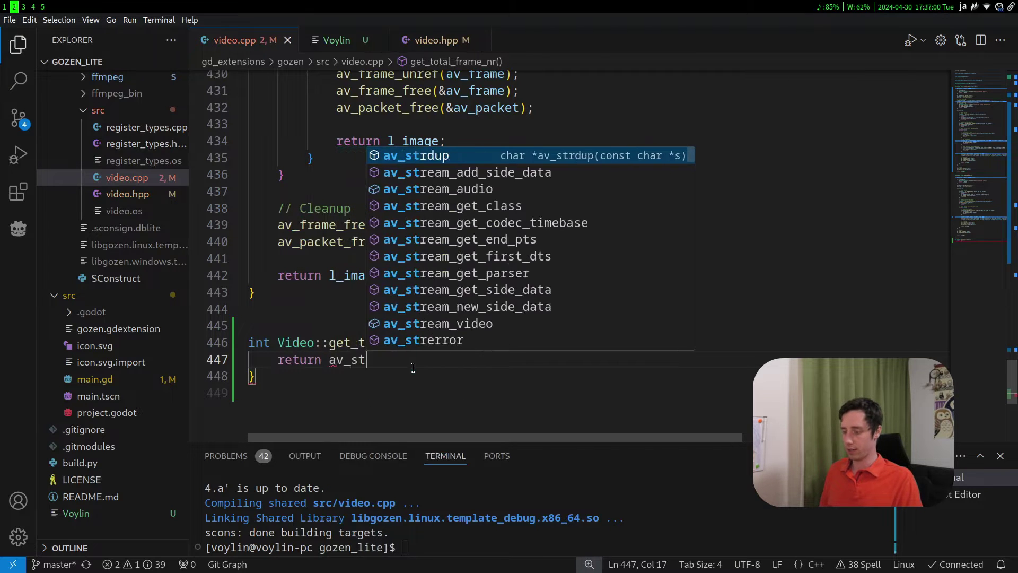
type("ream")
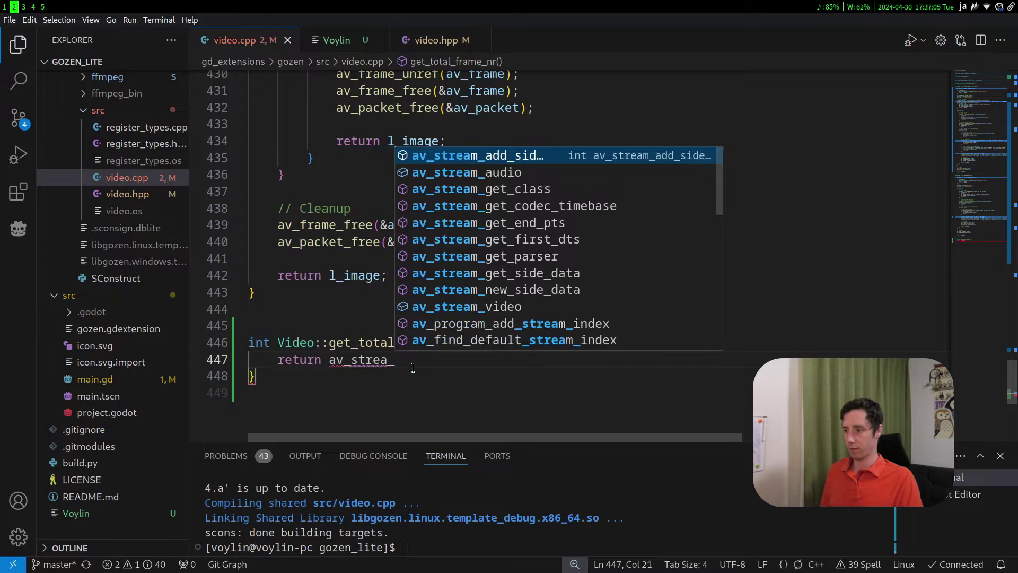
type("_vi")
key("Return")
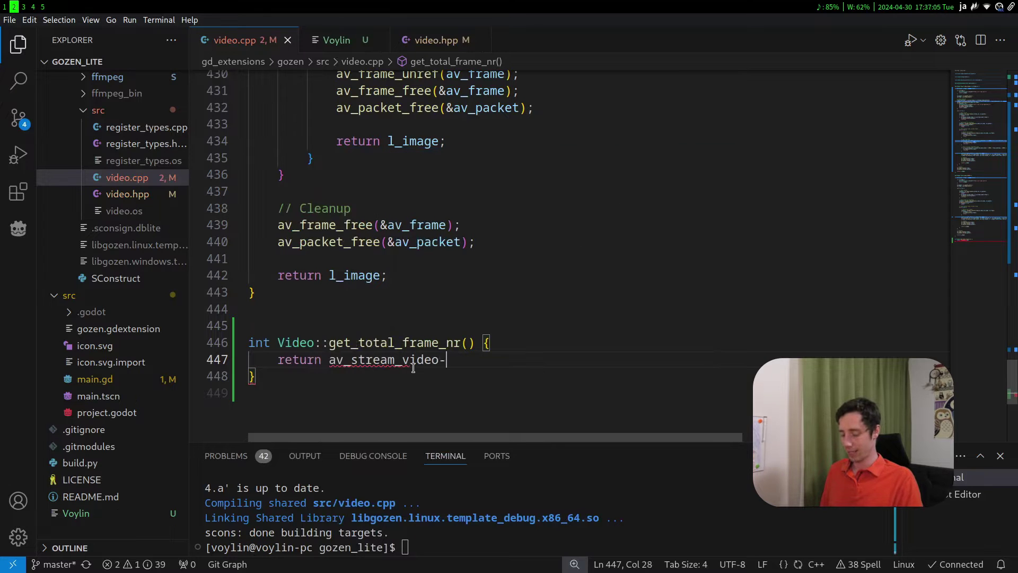
type(">fra")
key("Down")
key("Return")
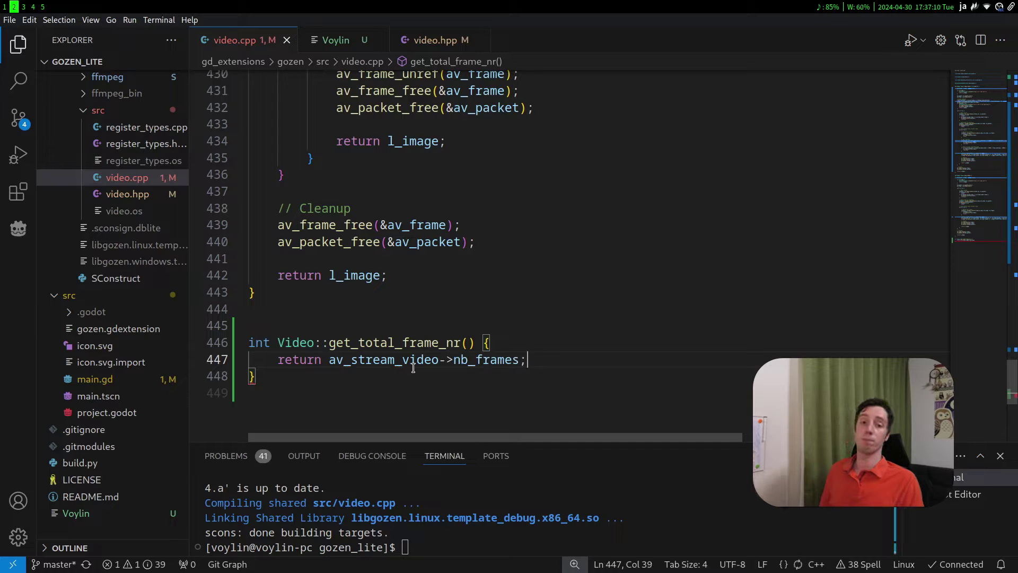
- Rebuild the extension by running python build.py in the terminal
left_click(564, 517)
type("python build.py")
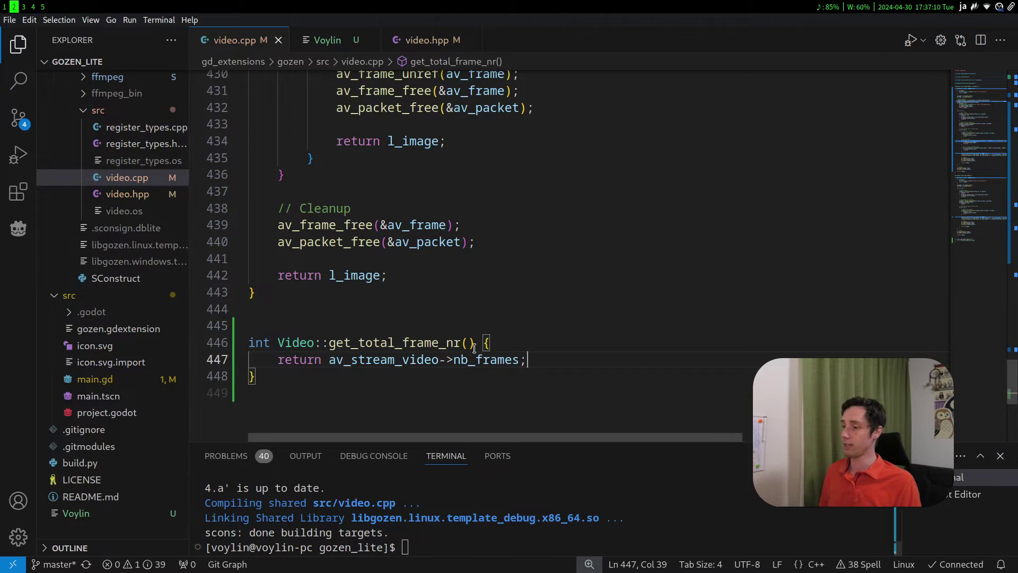
double_click(387, 342)
left_click(554, 523)
key("Return")
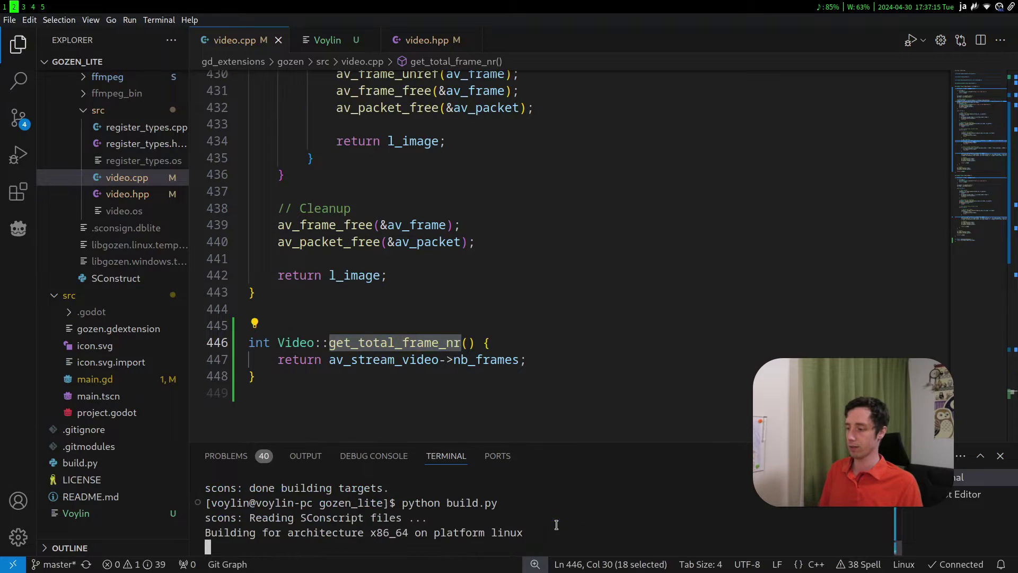
key("super+1")
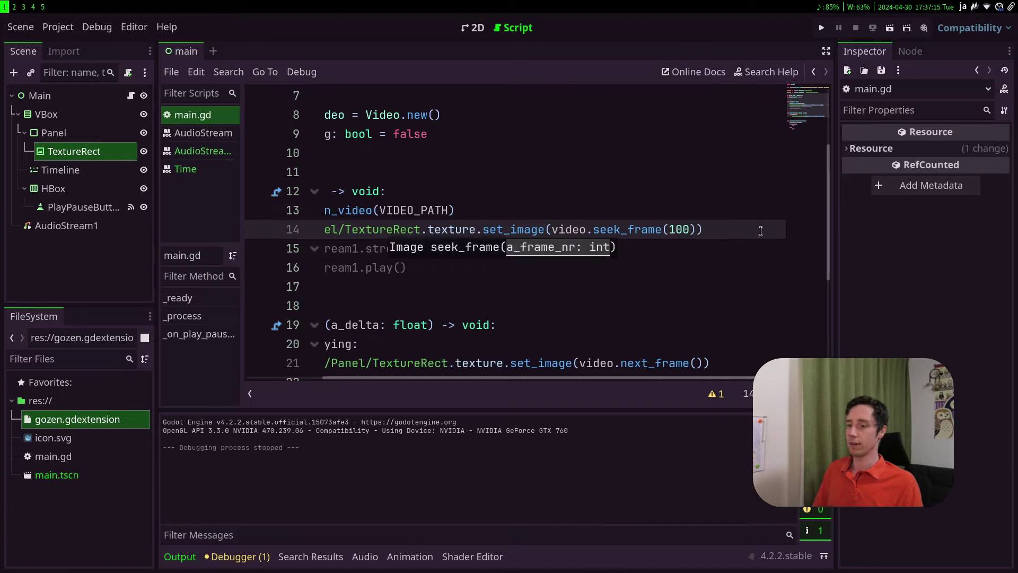
- In main.gd, comment out the seek_frame line and add print(video.get_total_frame_nr()) in _ready
left_click(707, 230)
key("Home")
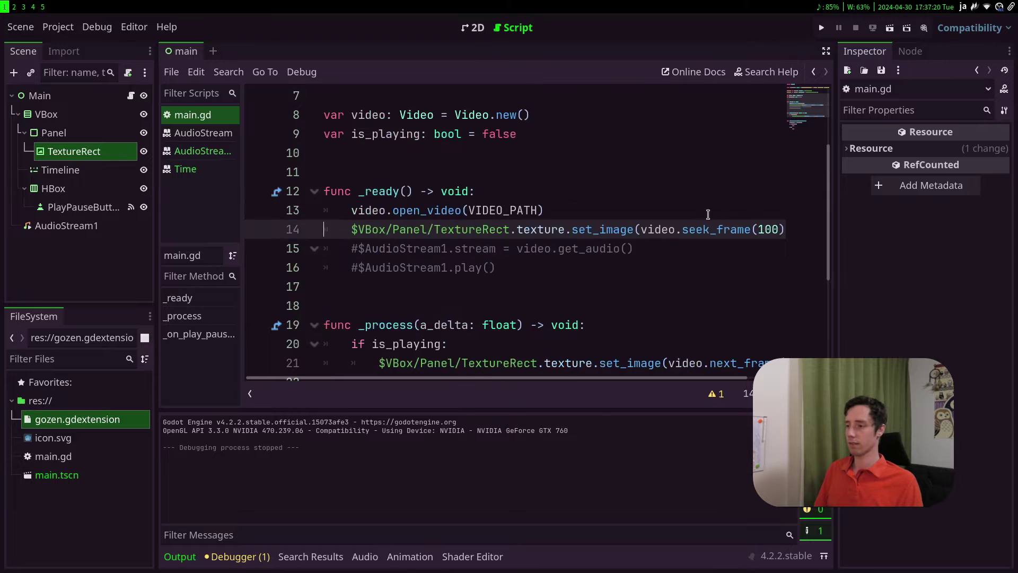
key("Right")
type("#")
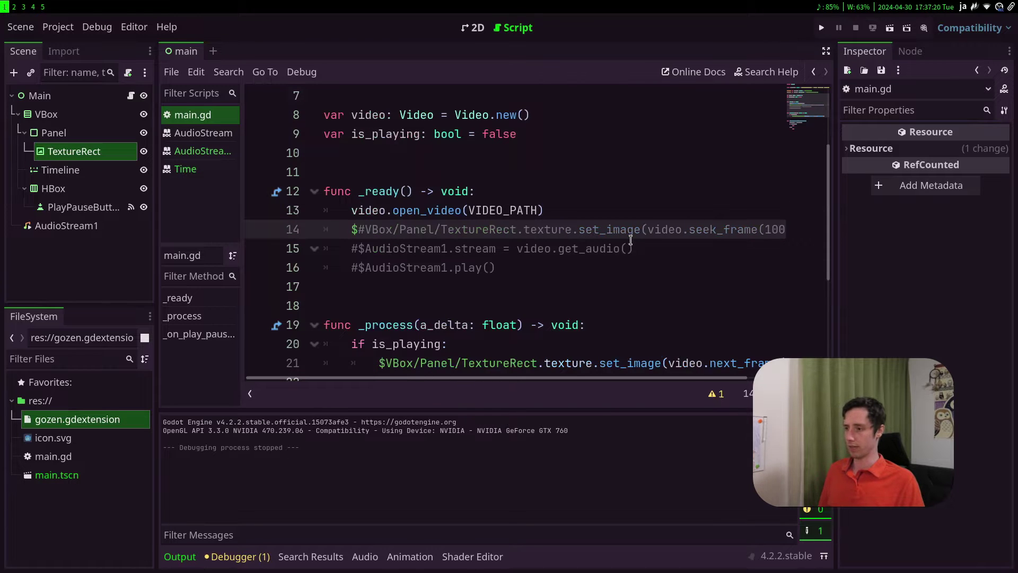
key("BackSpace")
key("Left")
type("#")
key("Up")
key("End")
key("Return")
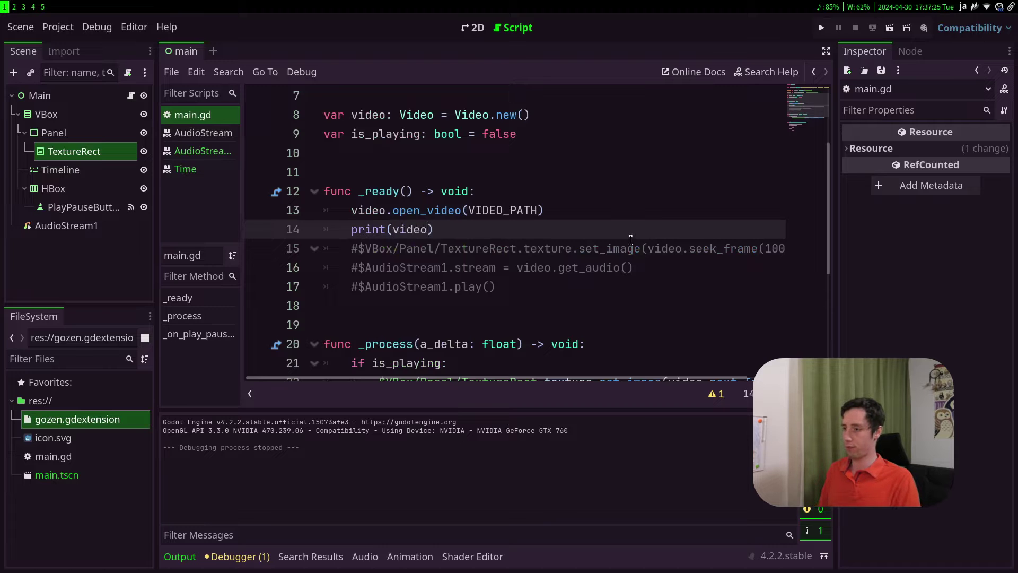
type(".get_total_frame_nr(")
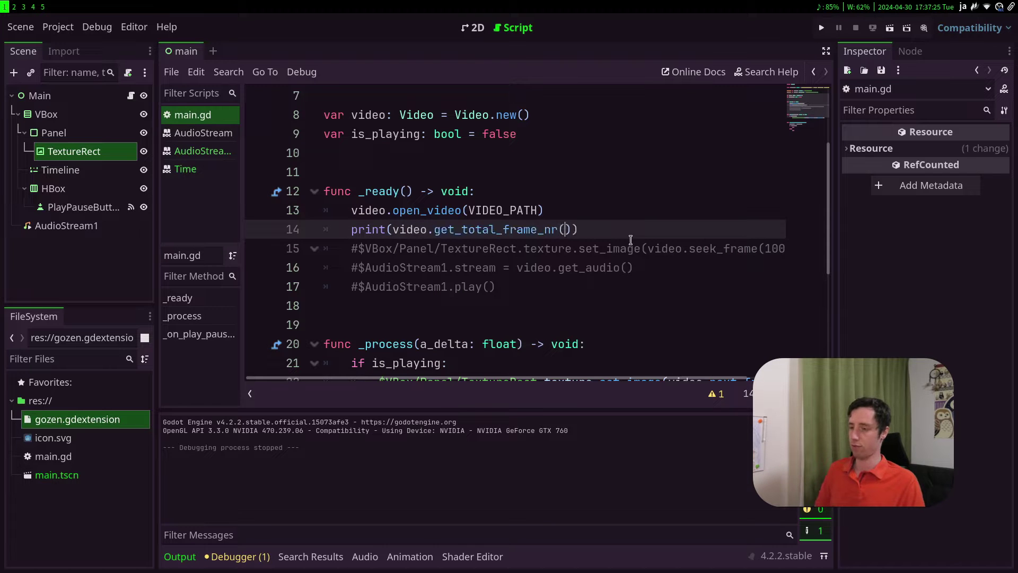
- Run the project with F5 and confirm it prints 600
key("F5")
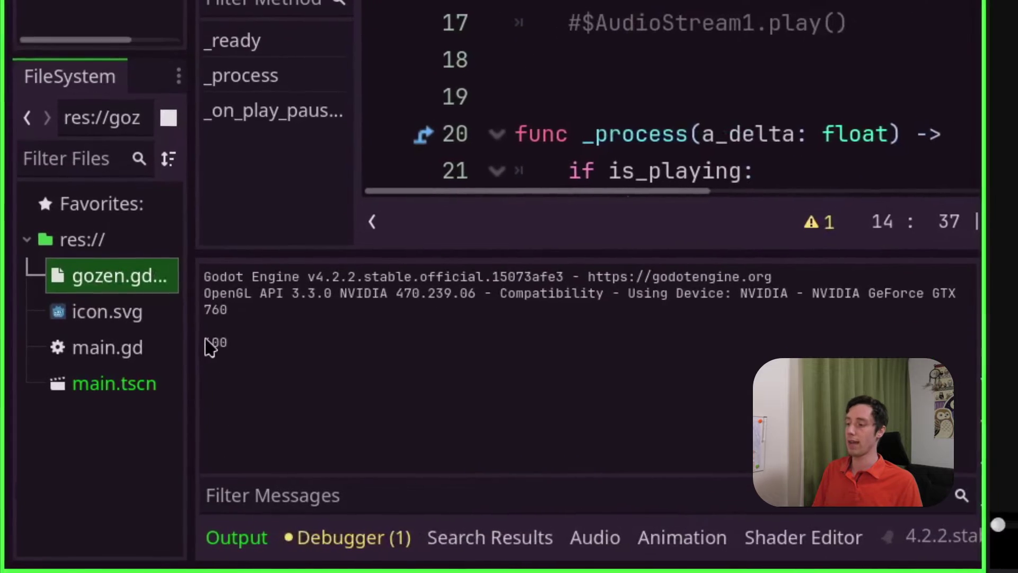
double_click(216, 340)
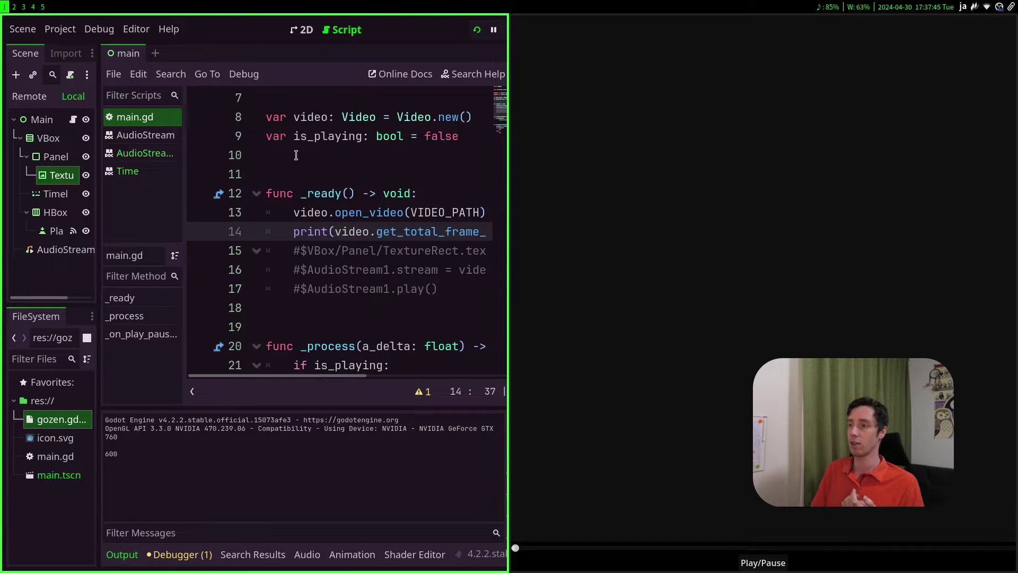
key("super+2")
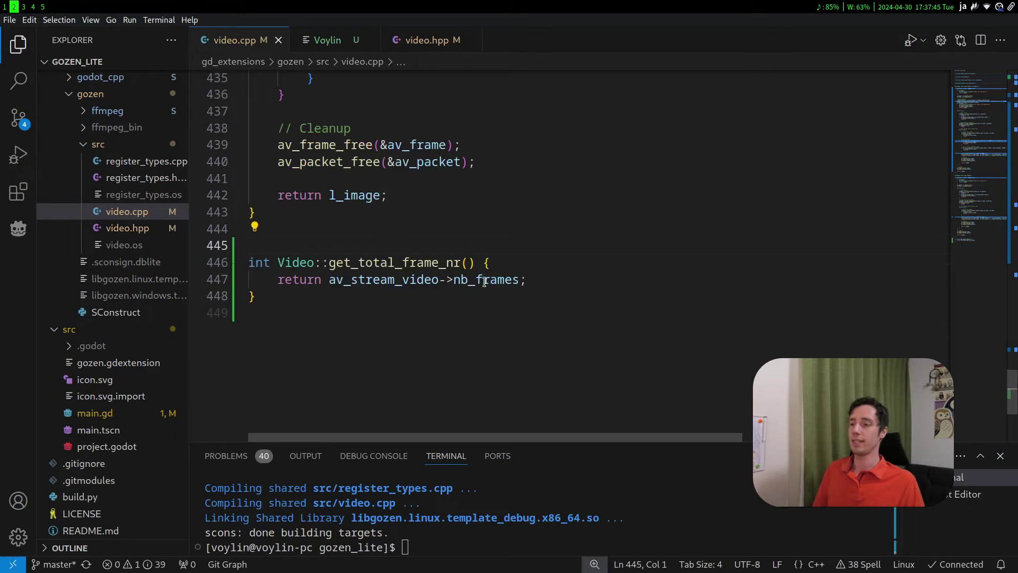
mouse_move(383, 279)
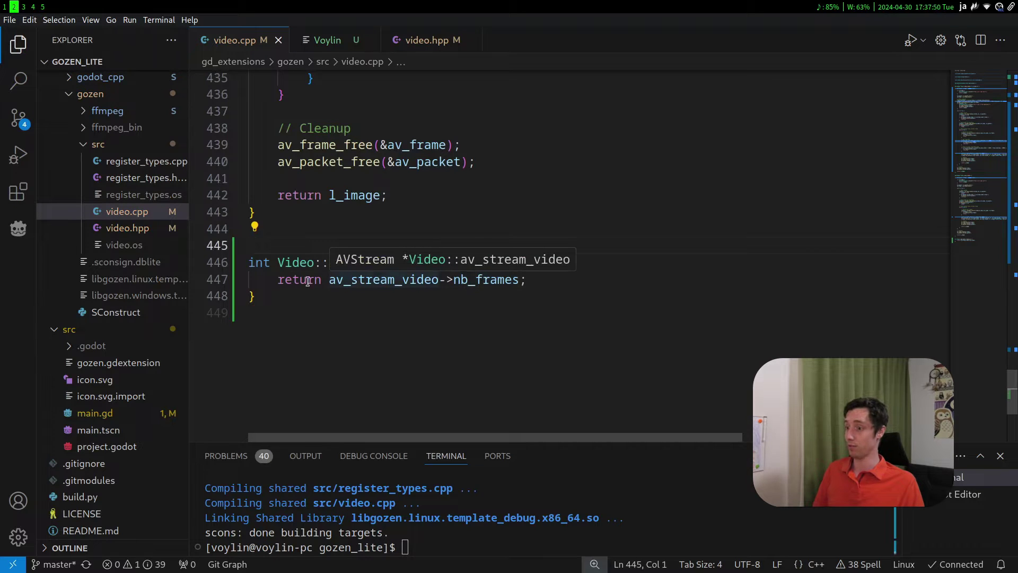
- Add UtilityFunctions::print(av_stream_video->nb_frames); inside get_total_frame_nr
key("Down")
key("Down")
key("End")
key("Return")
type("Uti")
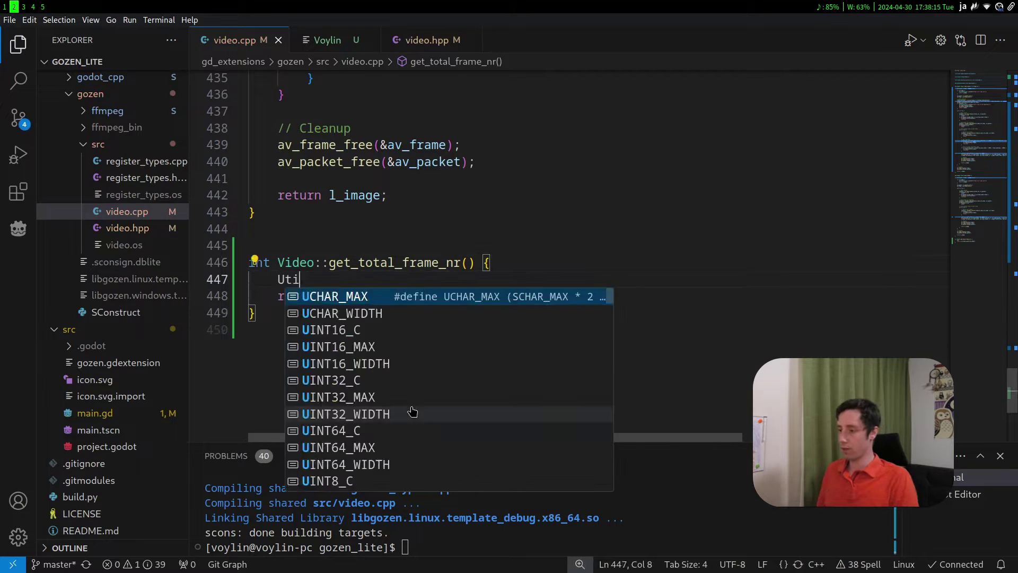
type("li")
key("Tab")
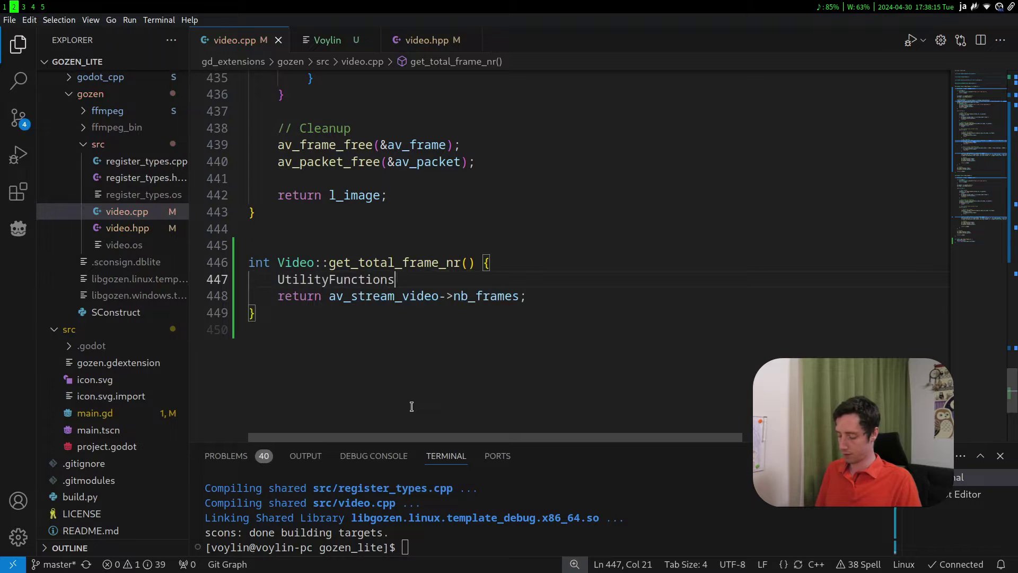
type("::print(")
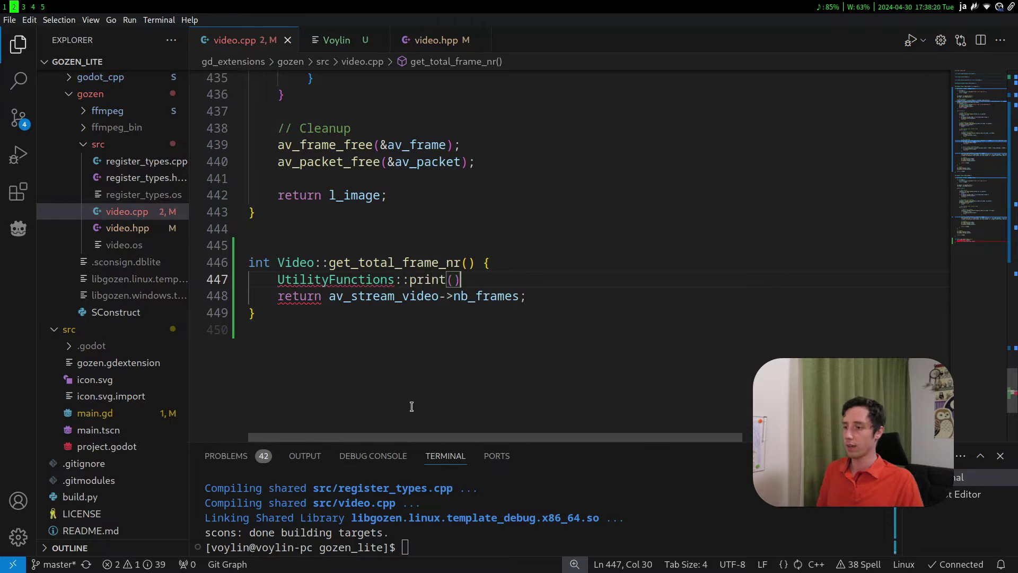
key("ctrl+shift+Left")
key("ctrl+shift+Left")
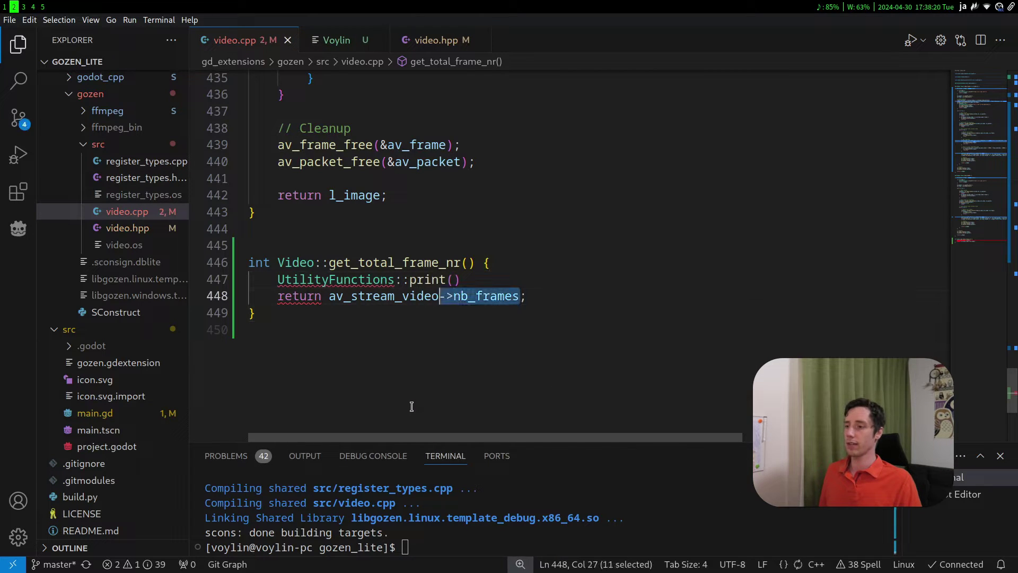
key("ctrl+shift+Left")
key("ctrl+c")
key("BackSpace")
key("Left")
key("ctrl+v")
key("End")
type(";")
key("Down")
key("Left")
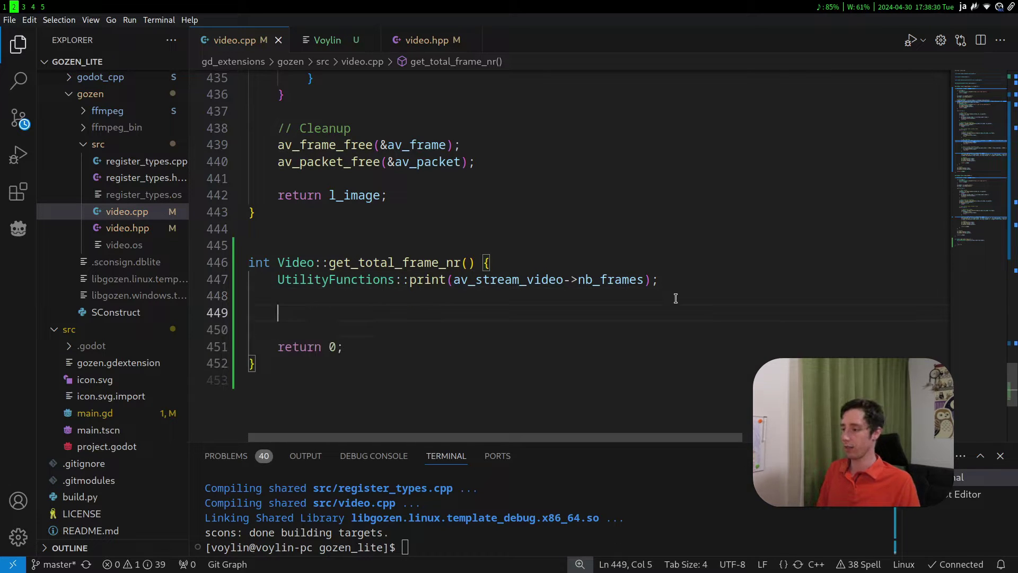
type("int l_frame_count = 0;")
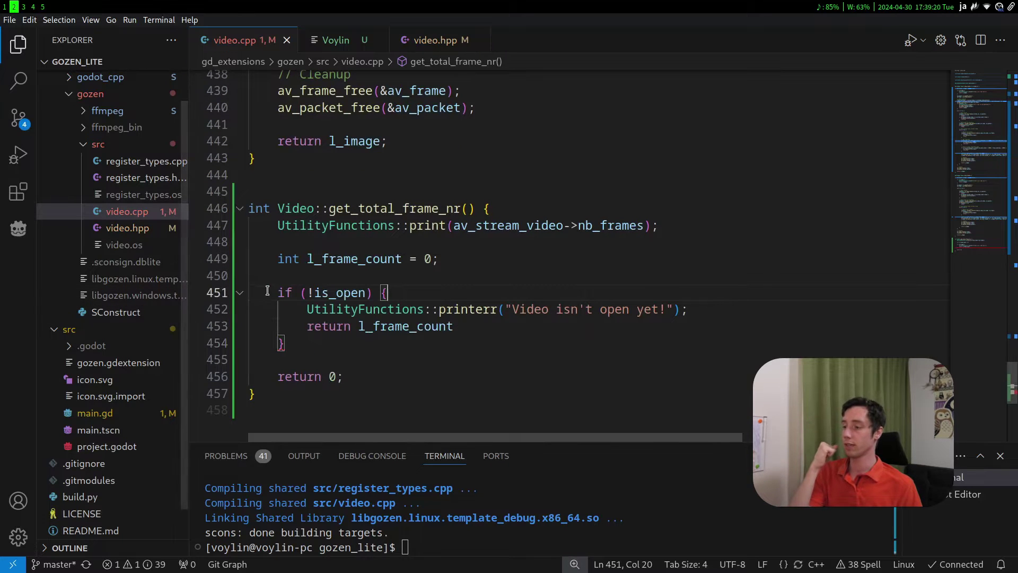
- Add int l_frame_count = 0; and an if (!is_open) guard that calls printerr and returns l_frame_count
left_click(240, 293)
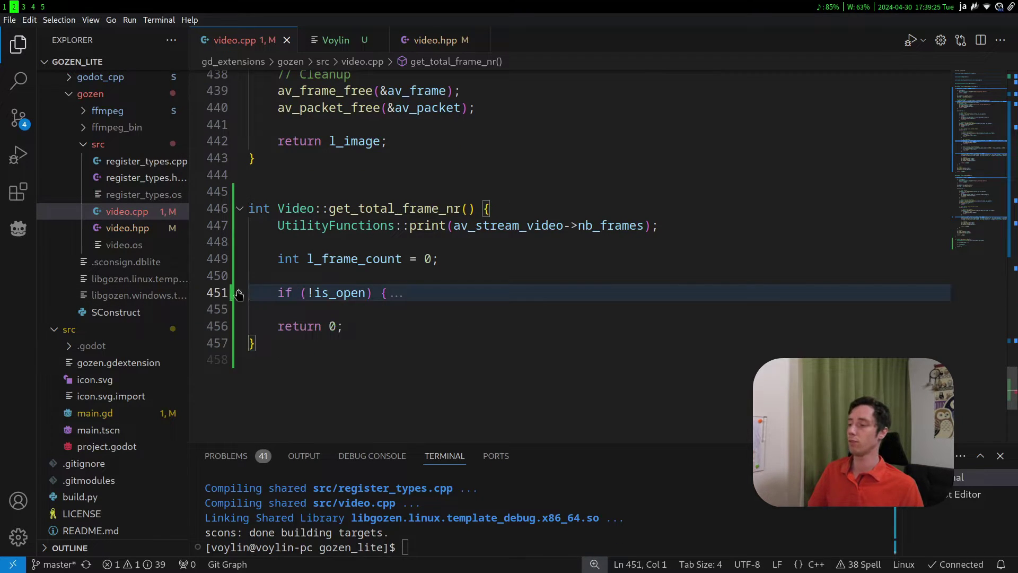
left_click(240, 293)
left_click(558, 326)
type(";")
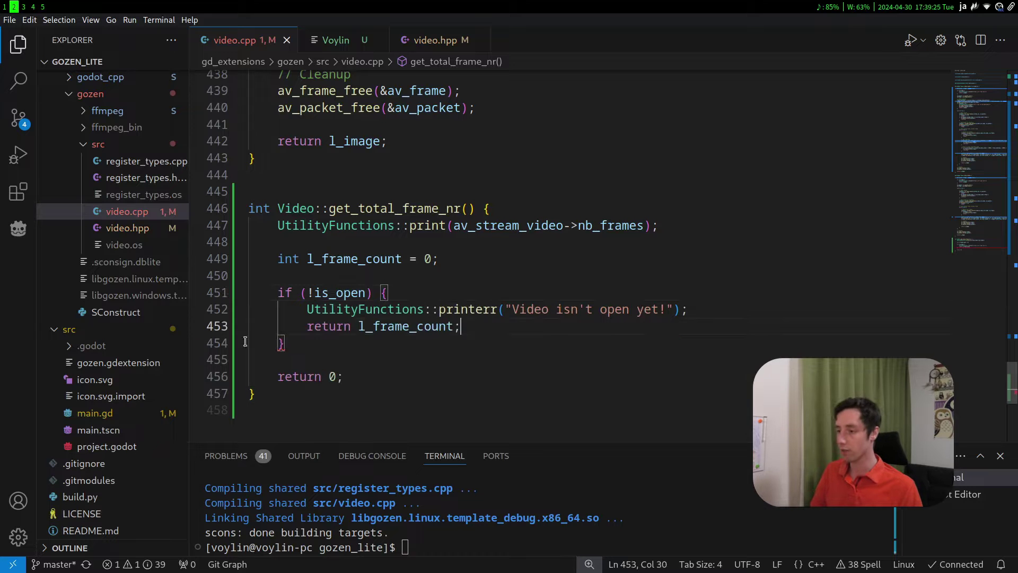
- Fold the is_open guard and next_frame, leaving blank lines after the guard
left_click(241, 293)
key("Down")
key("Return")
key("Return")
scroll(684, 374, "up", 6)
scroll(664, 350, "up", 7)
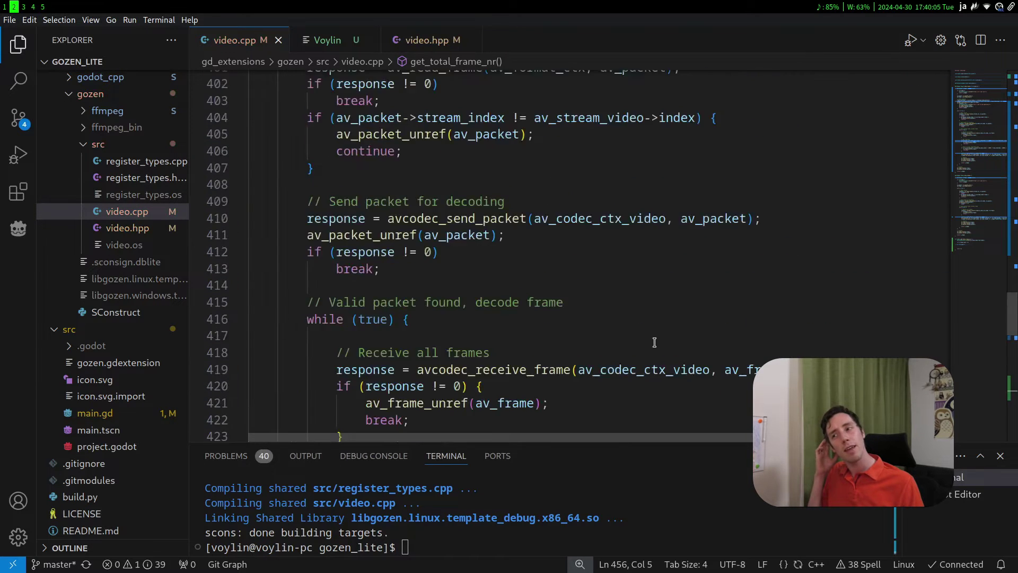
scroll(658, 343, "up", 4)
scroll(659, 343, "up", 1)
scroll(659, 343, "up", 1)
scroll(659, 343, "down", 1)
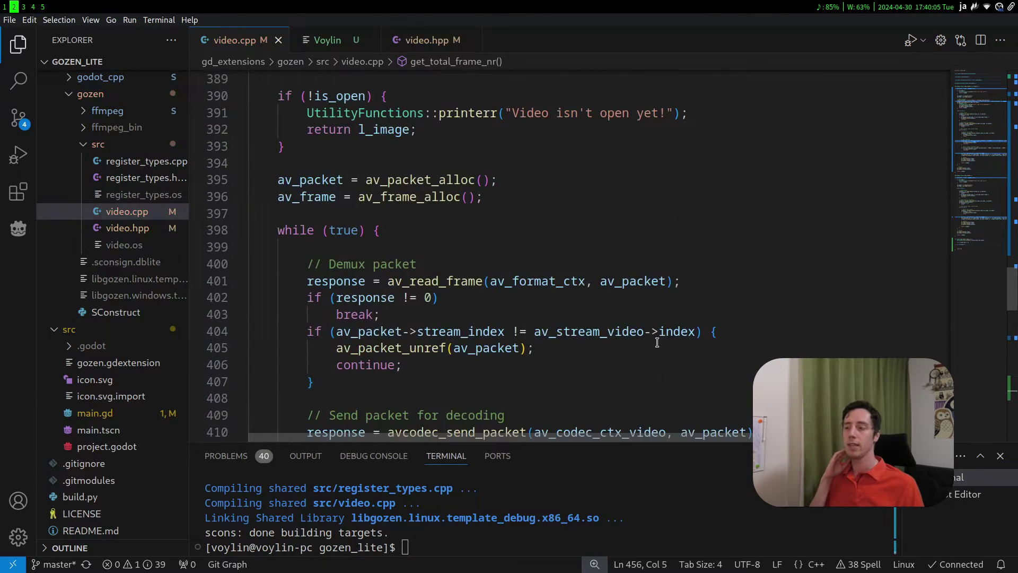
scroll(660, 343, "up", 4)
left_click(241, 215)
scroll(478, 303, "up", 5)
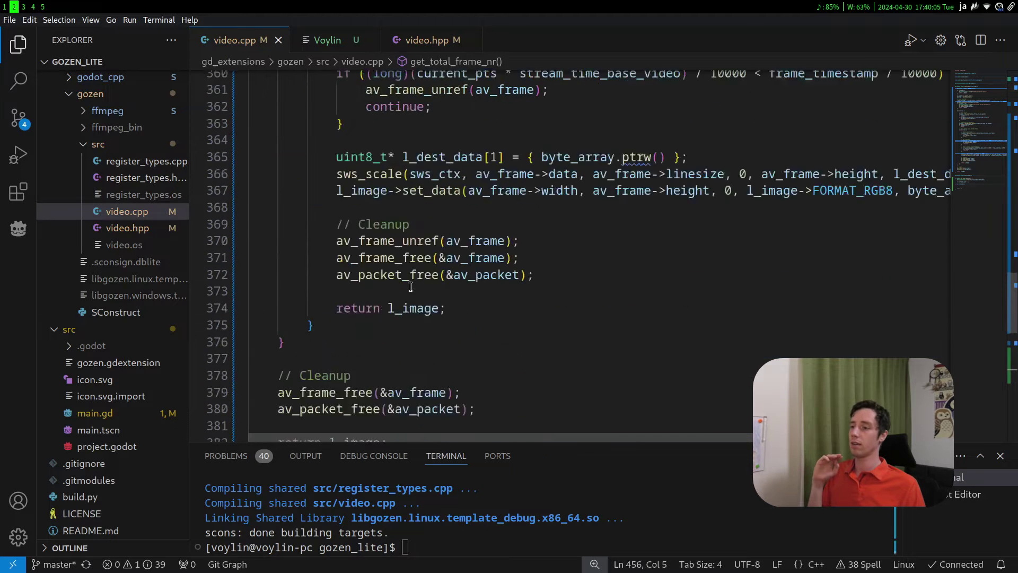
scroll(594, 333, "up", 6)
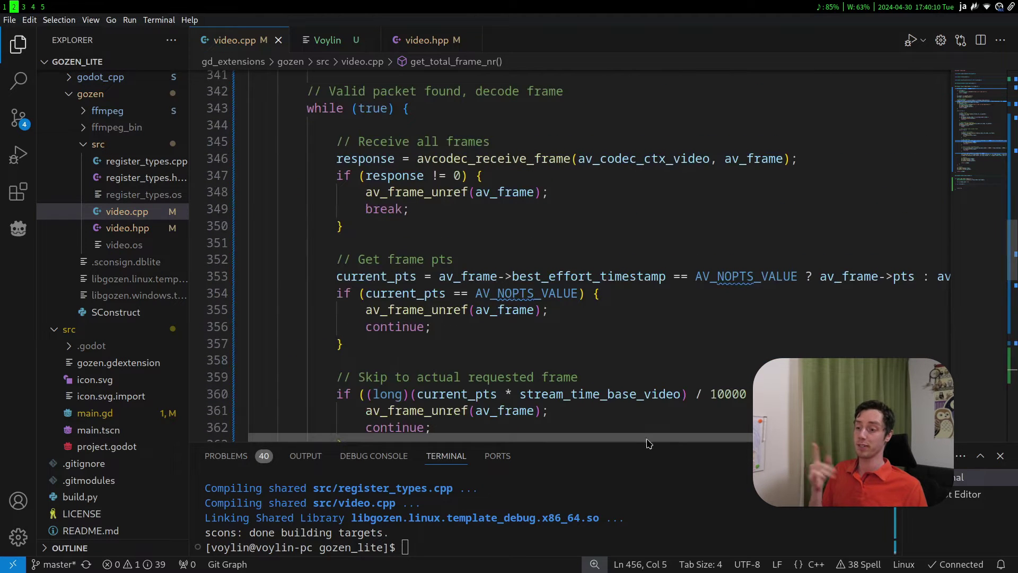
mouse_move(603, 443)
left_mouse_down()
mouse_move(602, 458)
mouse_move(812, 453)
left_mouse_up()
key("ctrl+z")
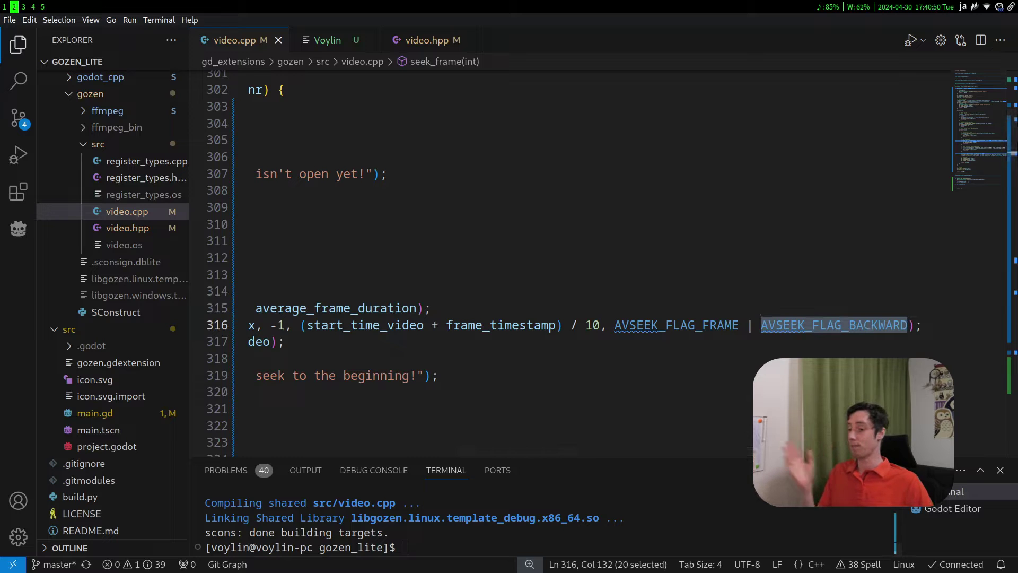
scroll(731, 465, "left", 5)
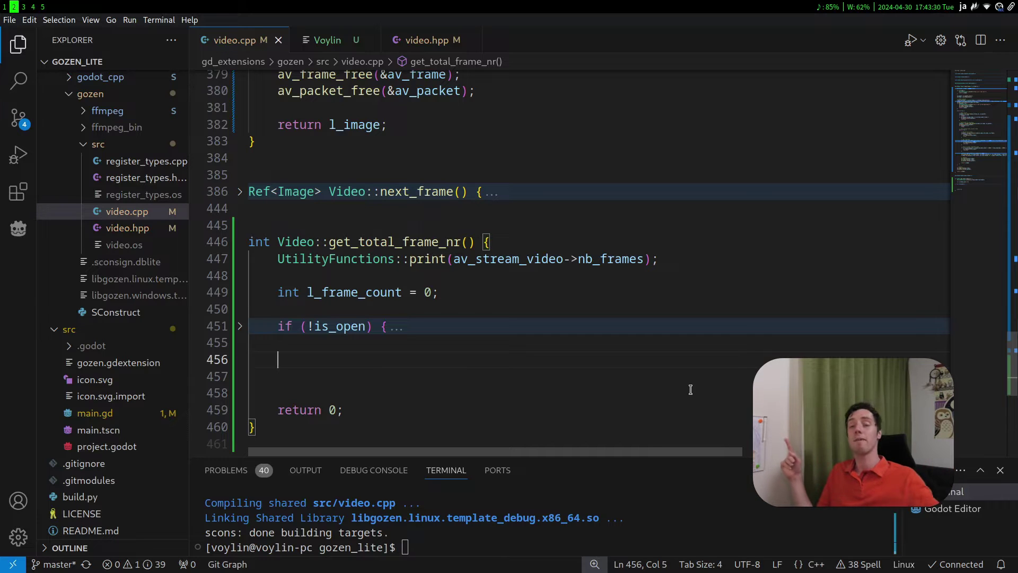
type("if (")
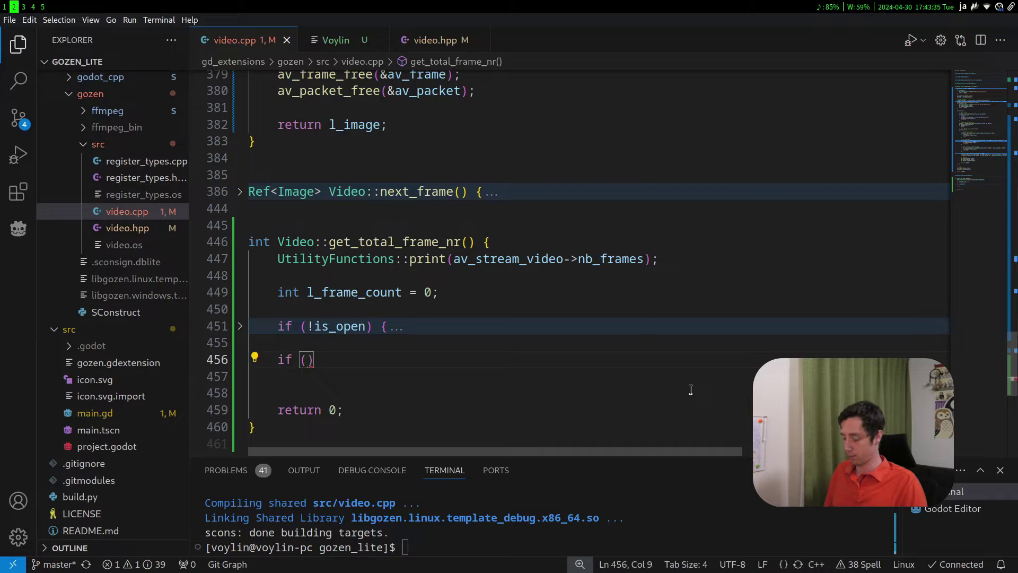
type("av_strevid")
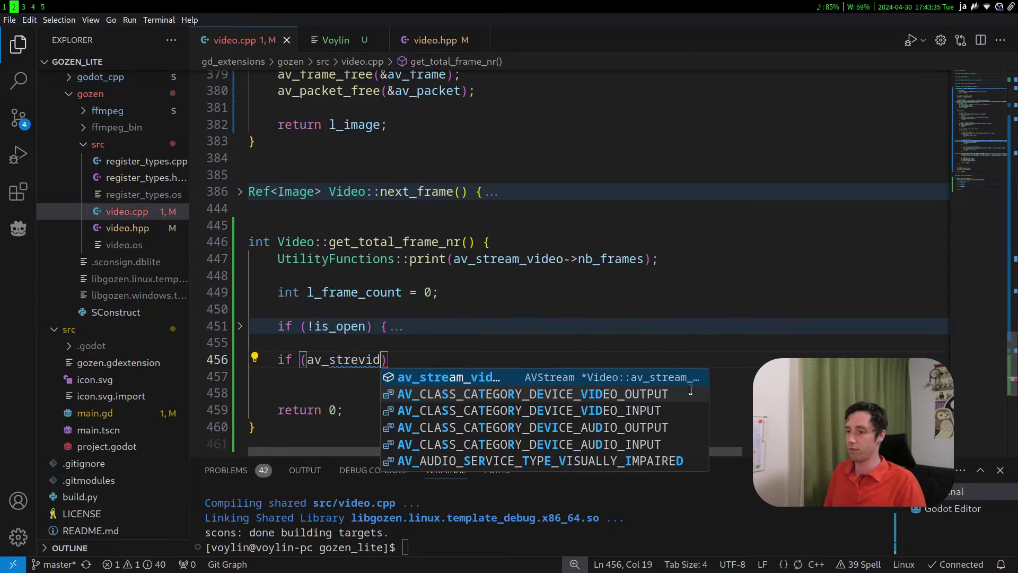
- Add the condition if (av_stream_video->nb_frames > 500) and start an l_frame_count assignment
key("Tab")
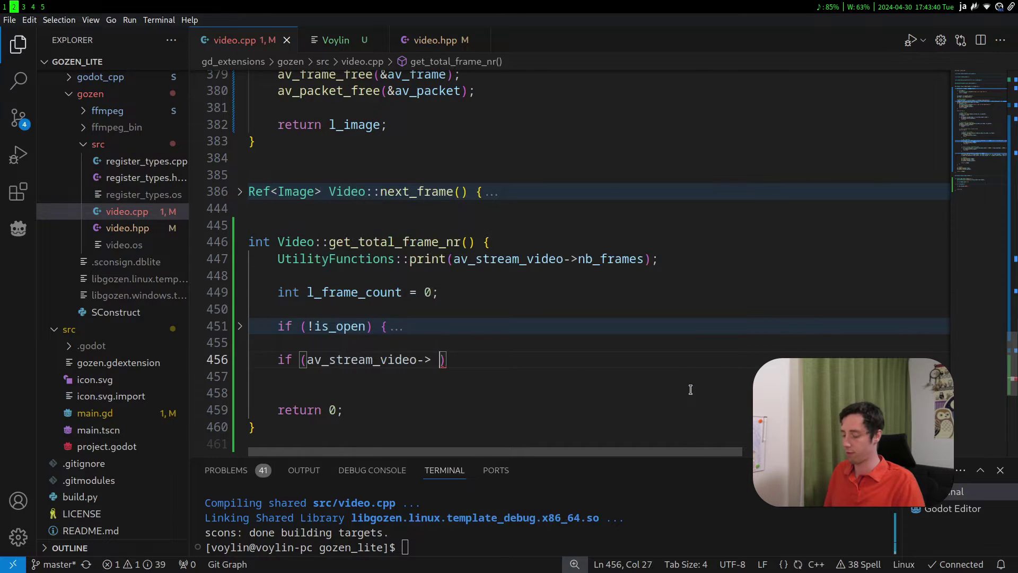
type("nbf")
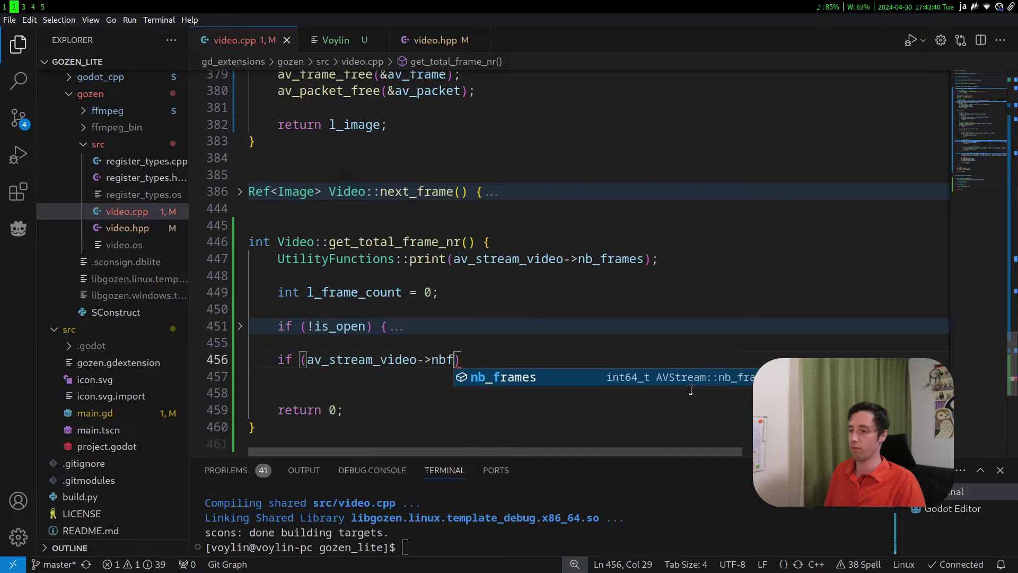
key("Tab")
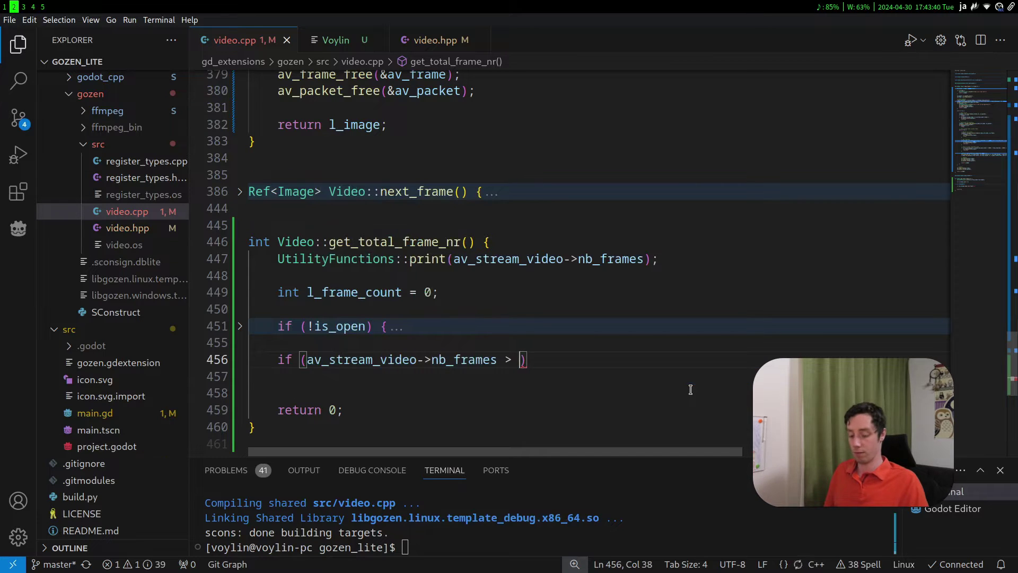
type("500")
key("Return")
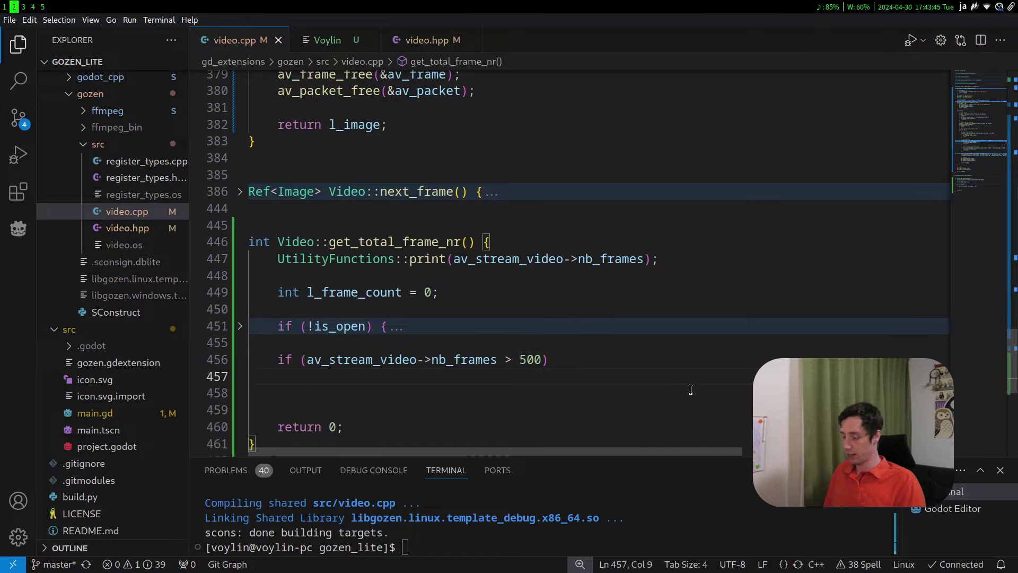
type("l_frame")
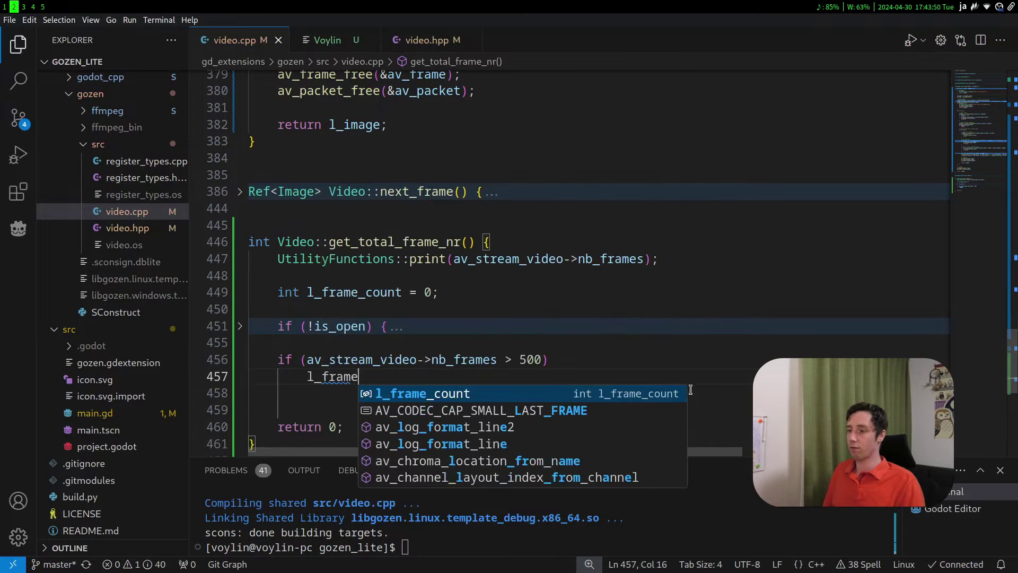
type("_")
key("Tab")
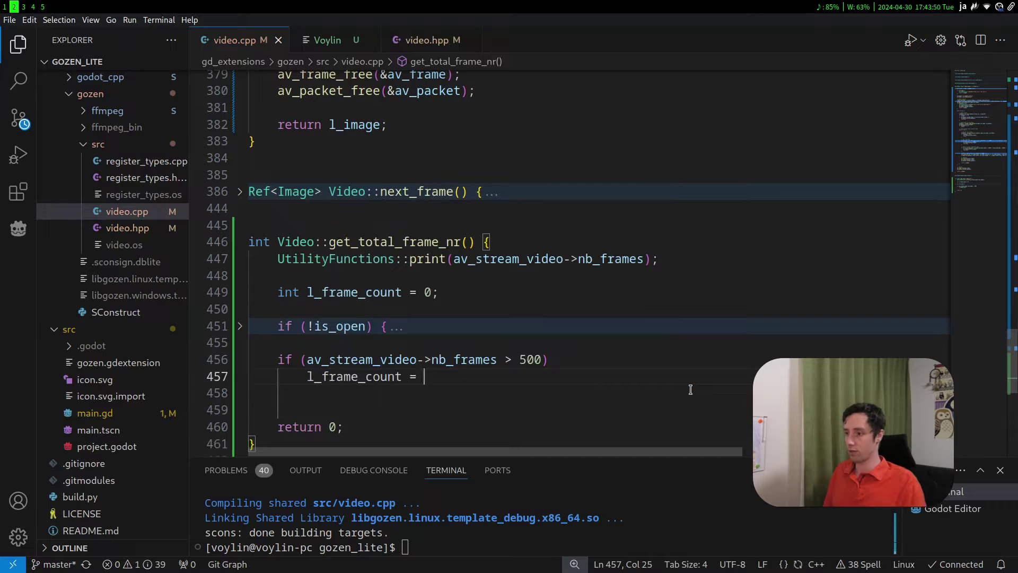
- Complete the assignment as l_frame_count = av_stream_video->nb_frames - 30;
key("Up")
key("ctrl+Left")
key("ctrl+Left")
key("ctrl+Right")
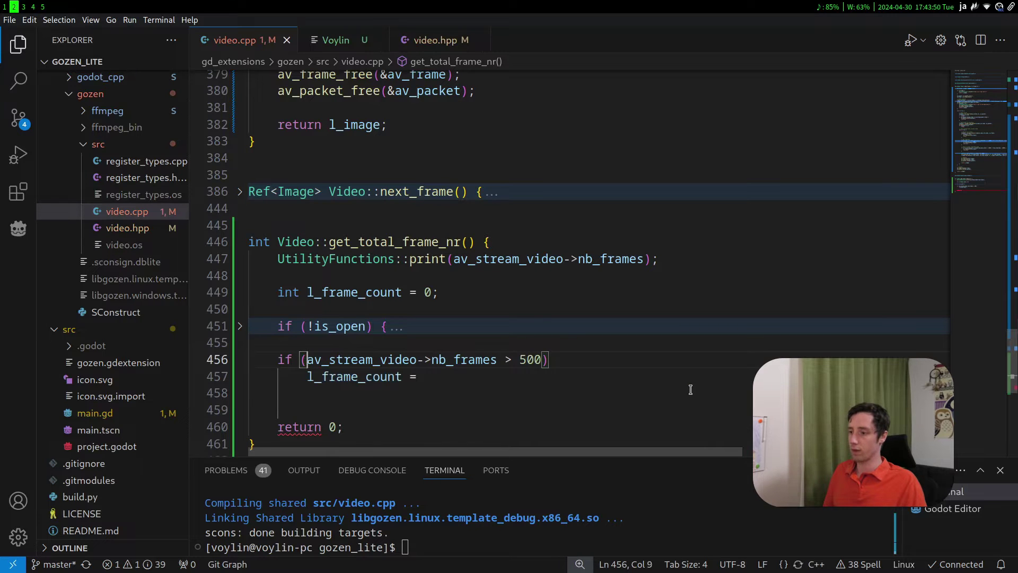
key("ctrl+shift+Right")
key("ctrl+shift+Right")
key("ctrl+shift+Right")
key("ctrl+c")
key("Down")
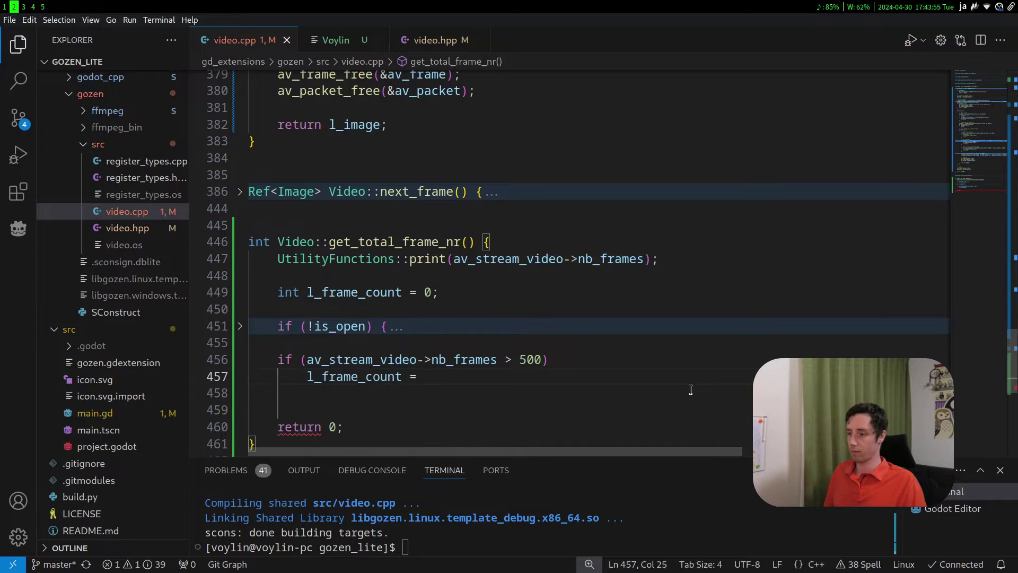
key("ctrl+v")
type("-")
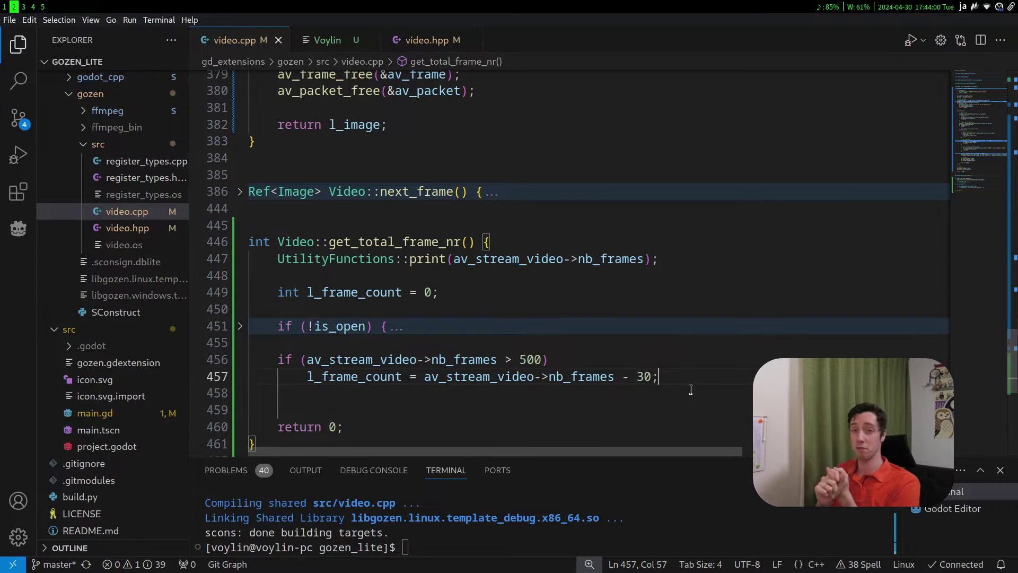
key("Down")
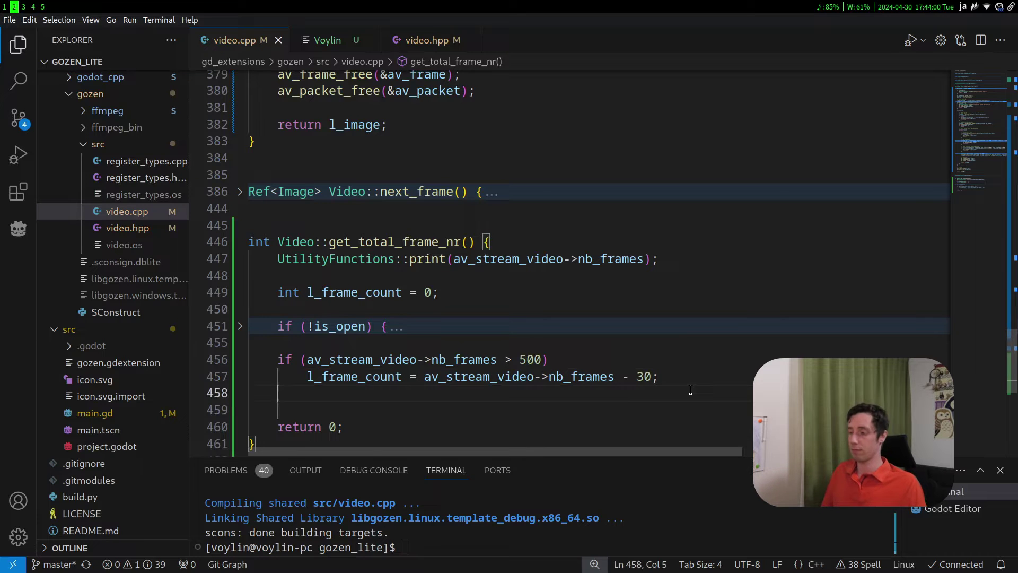
key("Return")
scroll(686, 393, "down", 2)
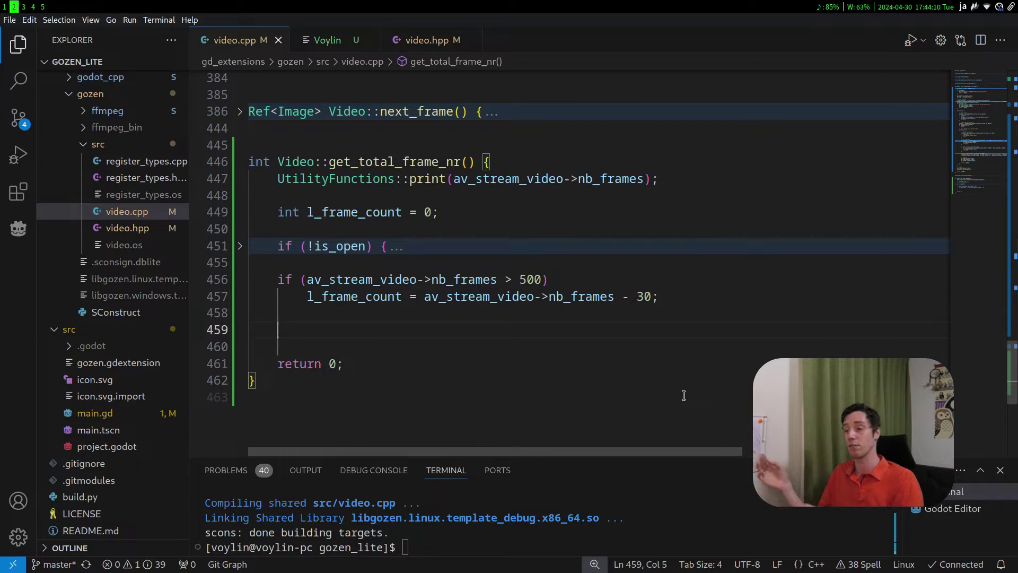
type("av_")
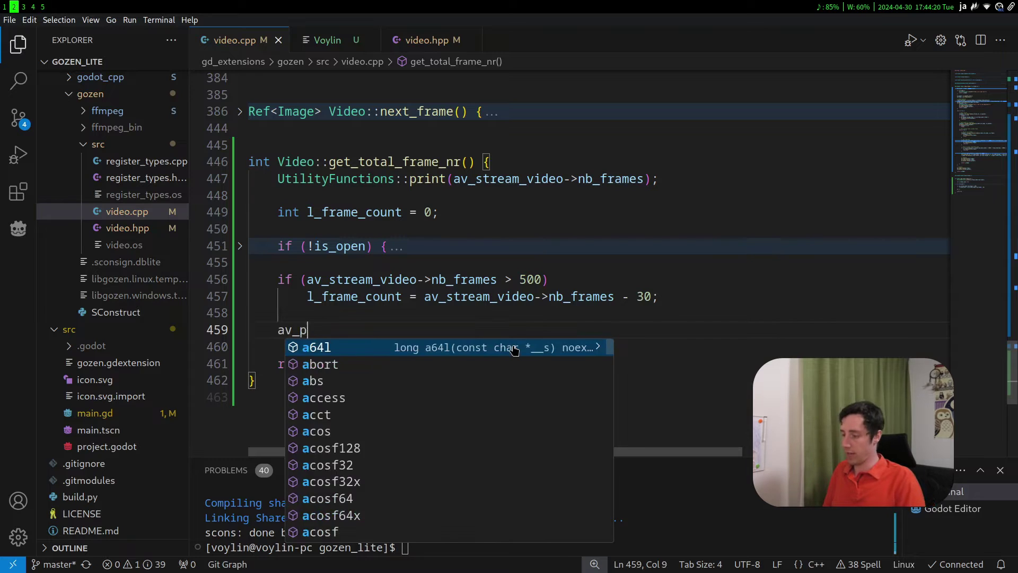
type("pac")
- Add av_packet = av_packet_alloc(); before the return
key("Return")
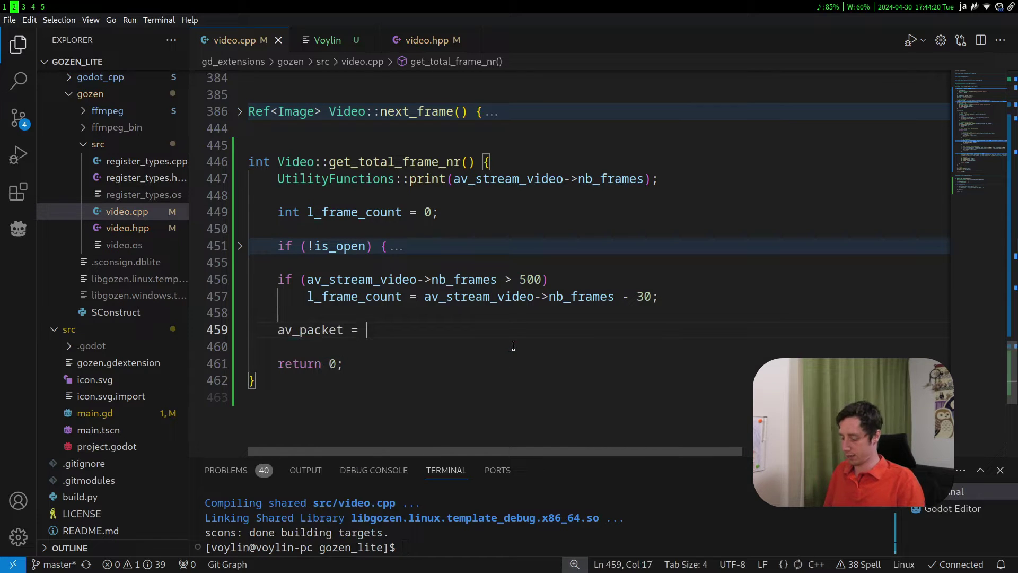
type("av_pac")
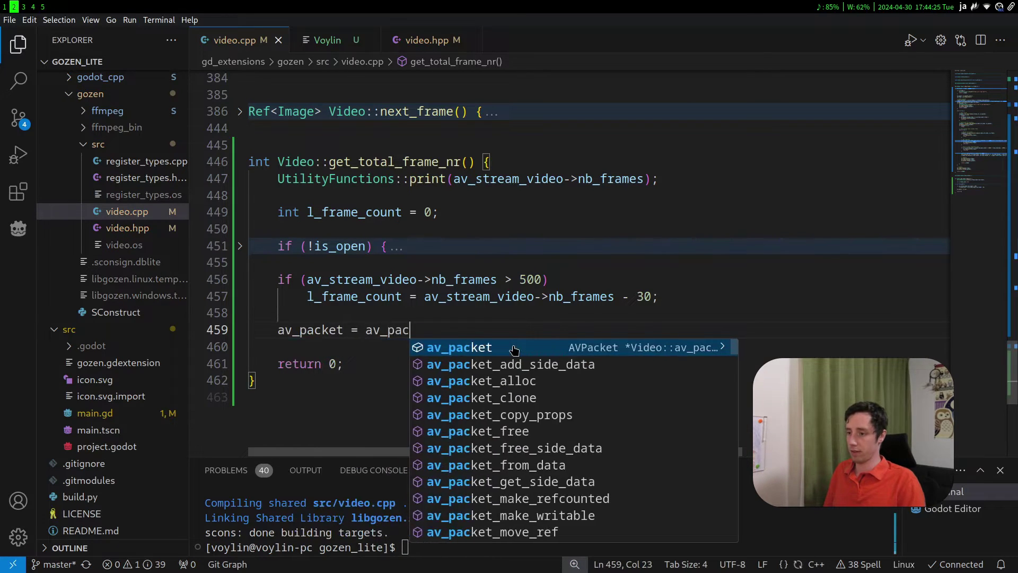
key("Down")
key("Down")
key("Return")
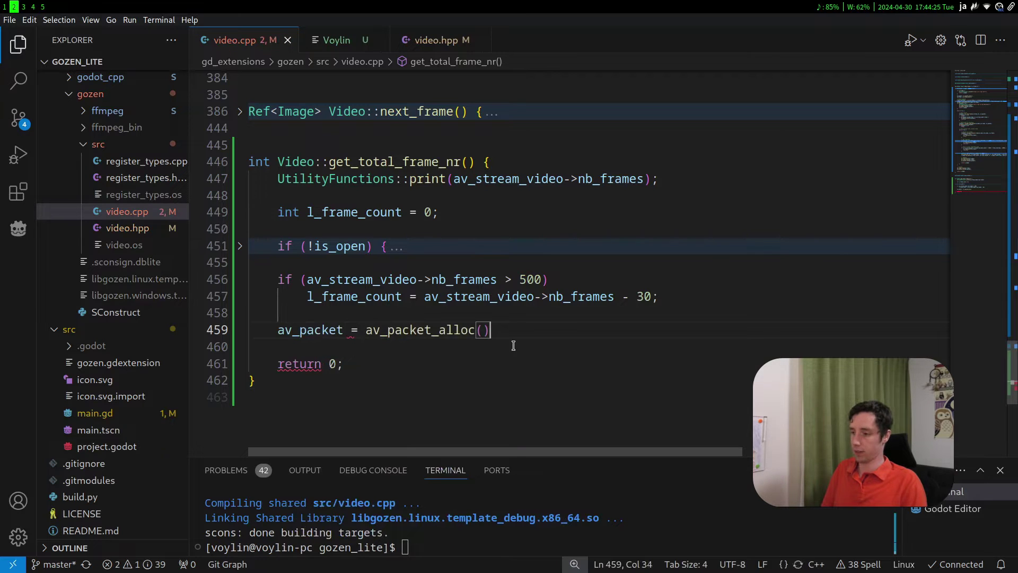
- Duplicate the allocation line and rename it to av_frame = av_frame_alloc();
key("ctrl+c")
key("ctrl+v")
key("Left")
key("Left")
key("Left")
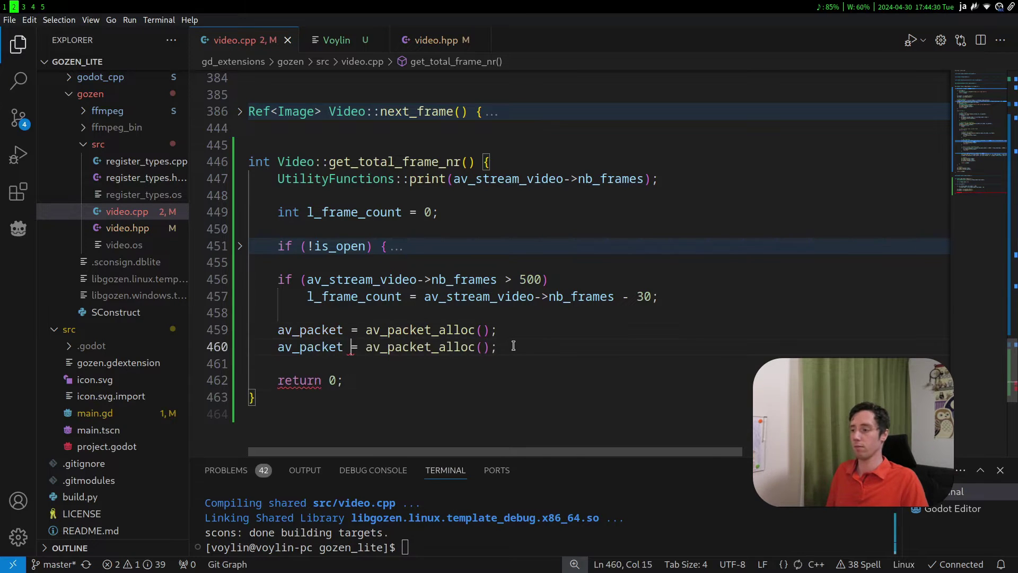
key("Home")
key("ctrl+shift+Right")
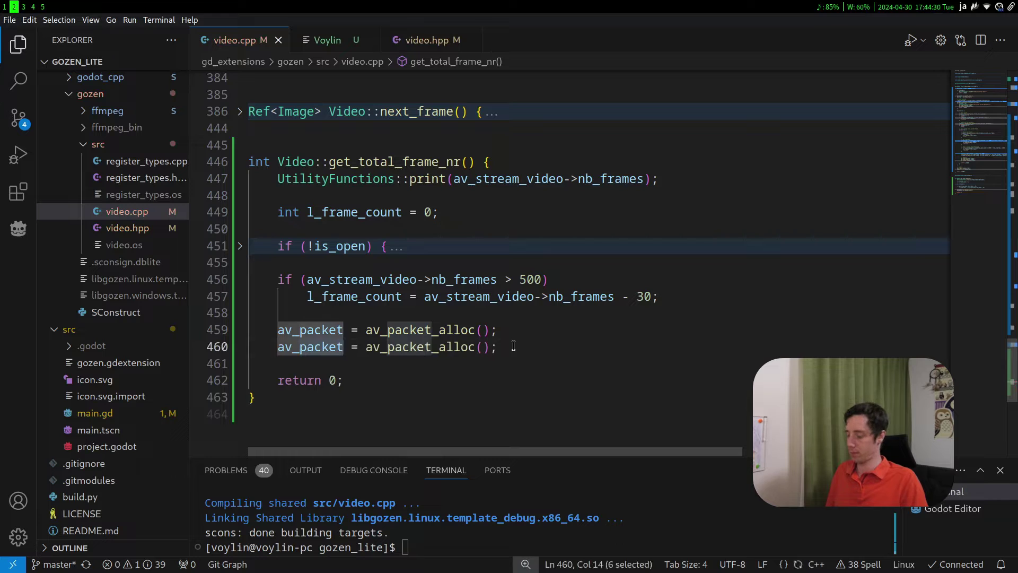
key("ctrl+d")
type("frame")
key("Escape")
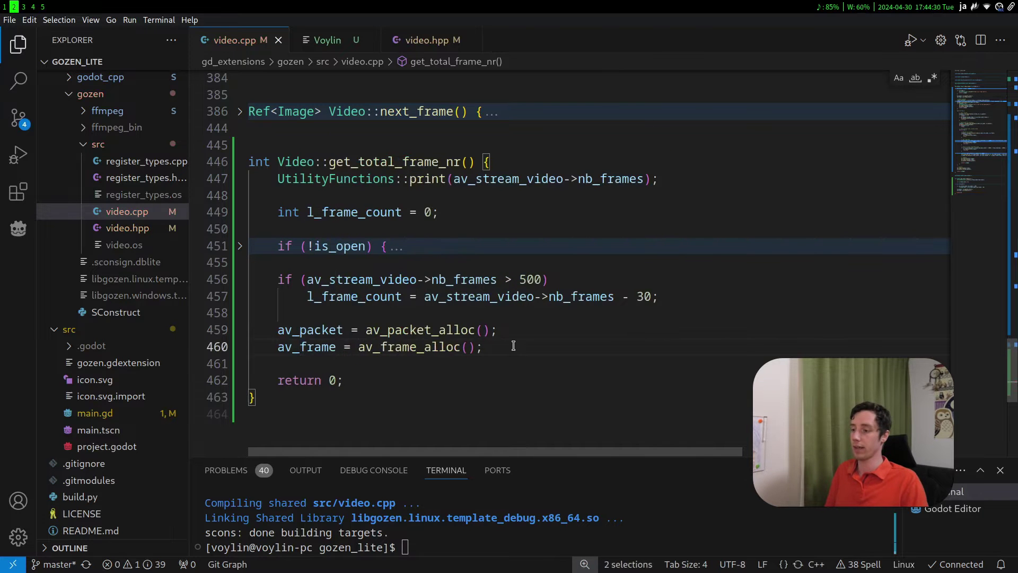
key("Escape")
key("Down")
scroll(280, 277, "up", 2)
scroll(281, 276, "up", 2)
scroll(281, 276, "up", 3)
scroll(281, 277, "up", 5)
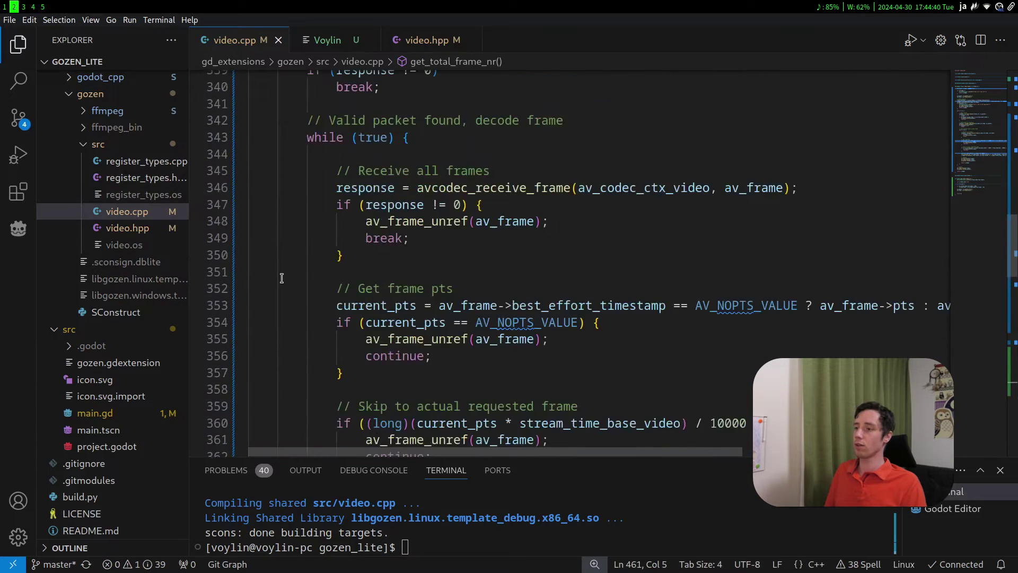
scroll(280, 277, "up", 4)
scroll(281, 276, "up", 6)
scroll(281, 276, "up", 2)
scroll(280, 277, "down", 1)
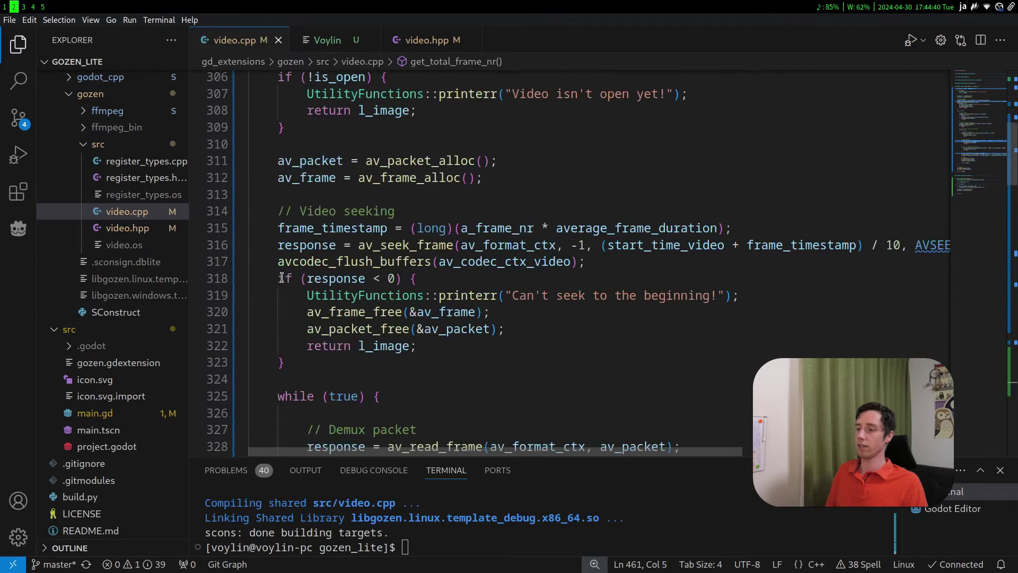
- Copy seek_frame's video-seeking block into get_total_frame_nr after the allocations
left_click_drag(273, 208, 398, 366)
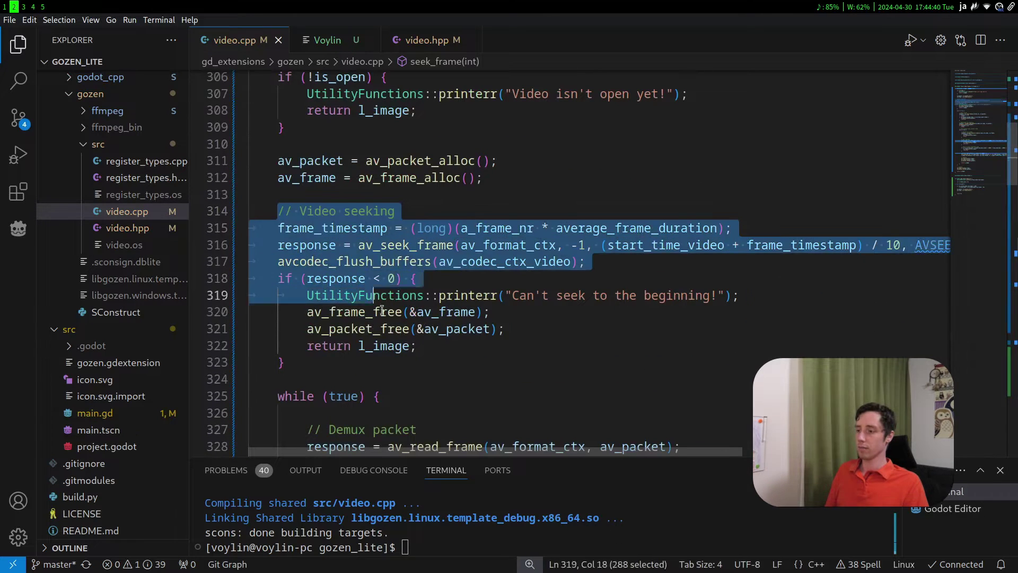
scroll(379, 330, "down", 5)
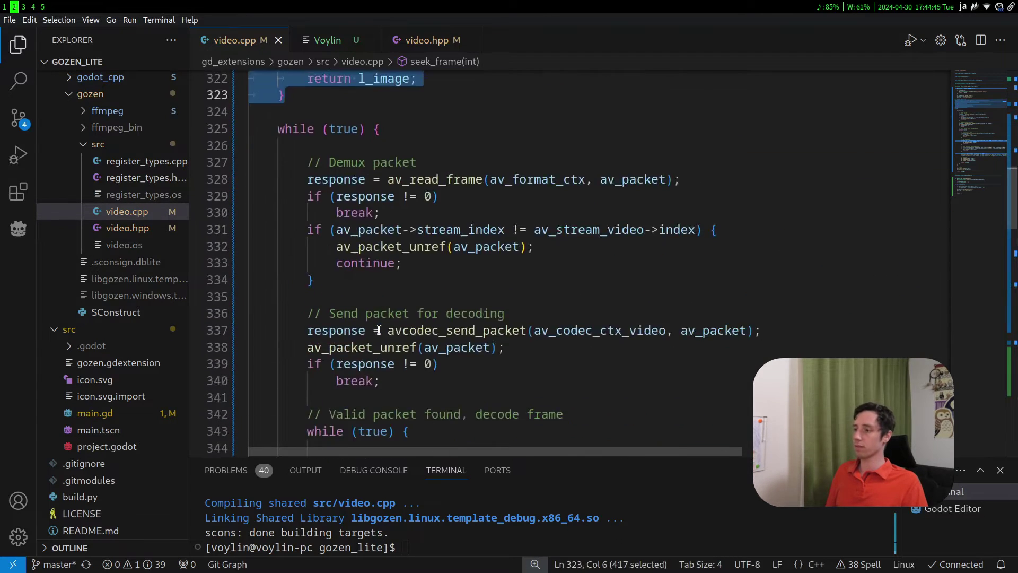
scroll(379, 329, "down", 5)
scroll(380, 330, "down", 5)
scroll(379, 330, "down", 5)
scroll(379, 330, "down", 1)
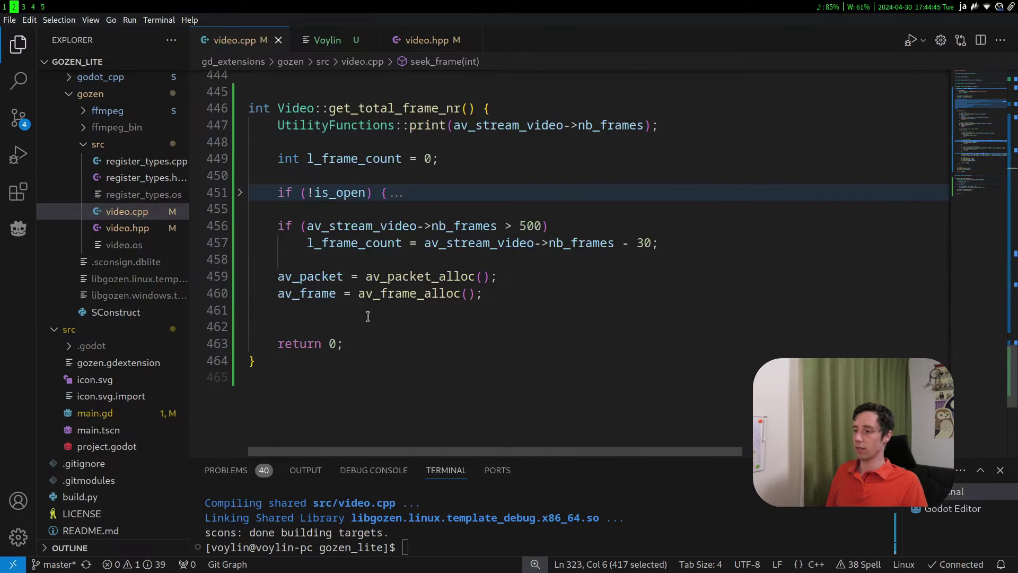
left_click(369, 321)
key("Return")
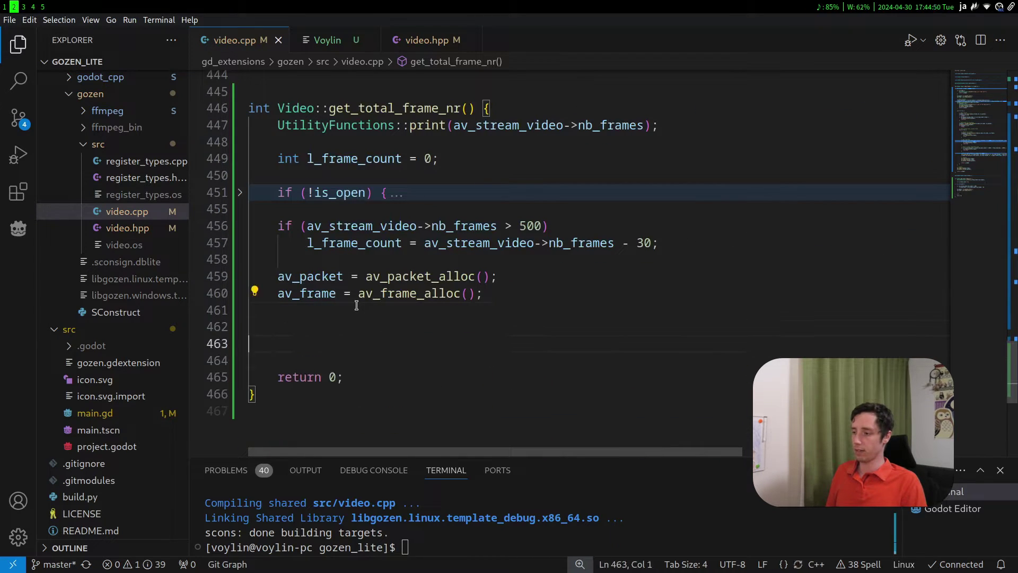
key("Up")
key("ctrl+v")
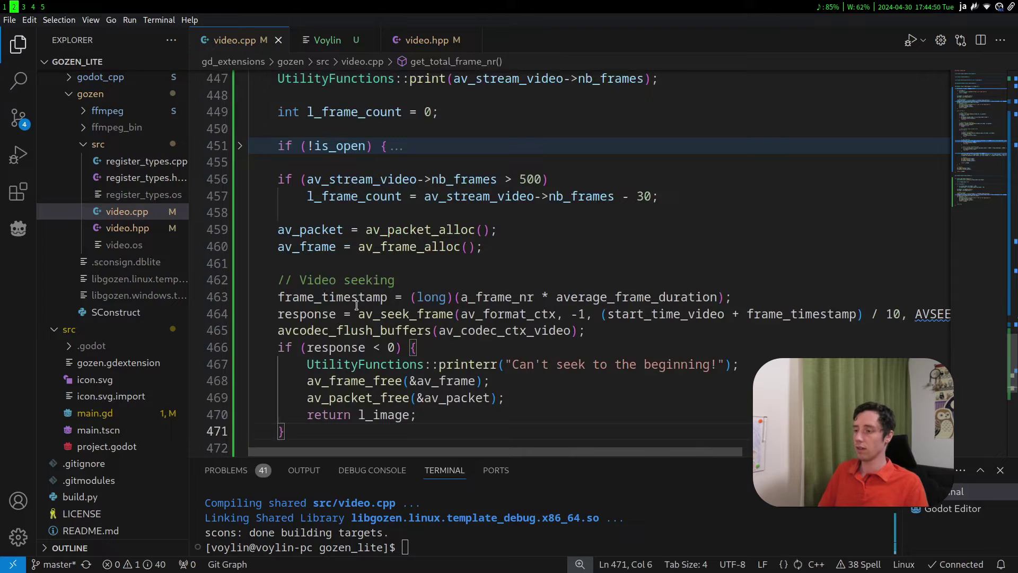
- Replace a_frame_nr and l_image with l_frame_count in the pasted block, then save video.cpp
double_click(368, 299)
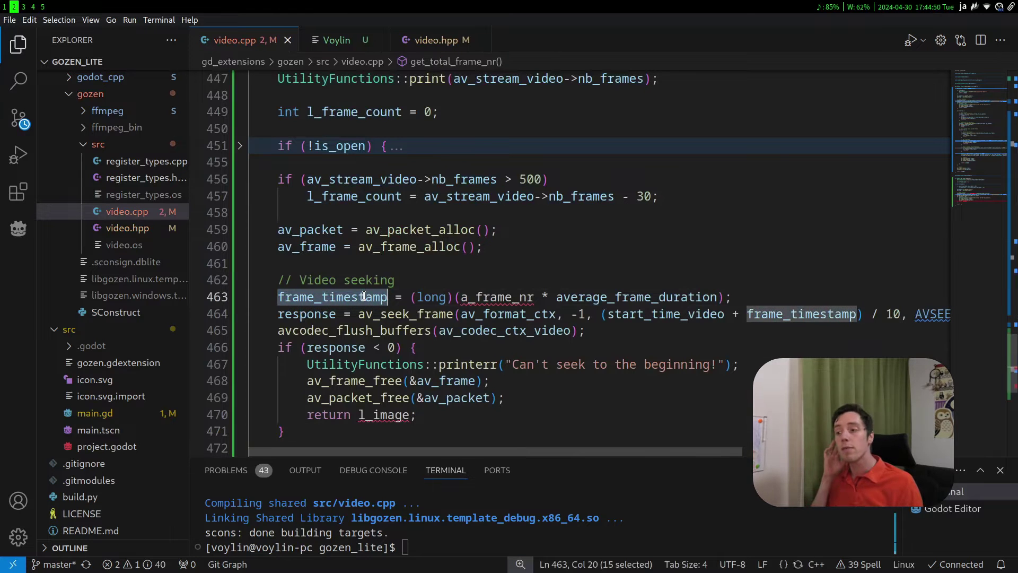
double_click(496, 299)
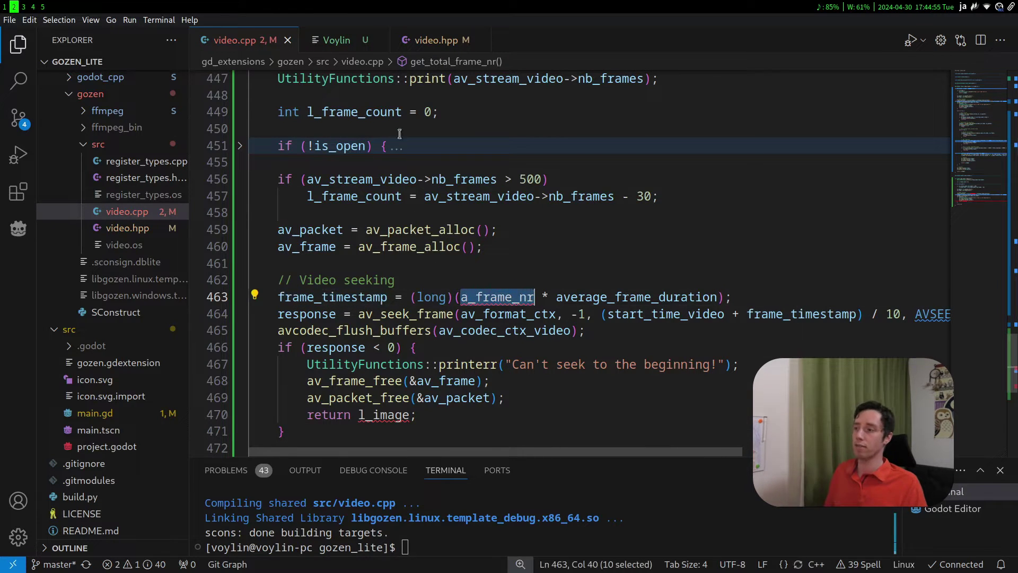
left_click(379, 101)
double_click(379, 113)
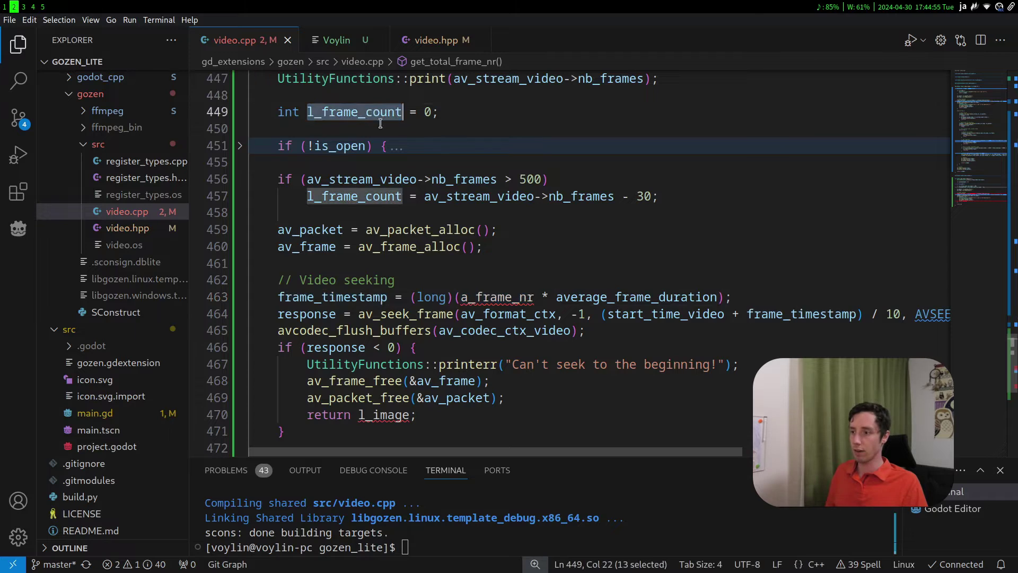
key("ctrl+c")
double_click(486, 296)
key("ctrl+v")
double_click(383, 414)
key("ctrl+v")
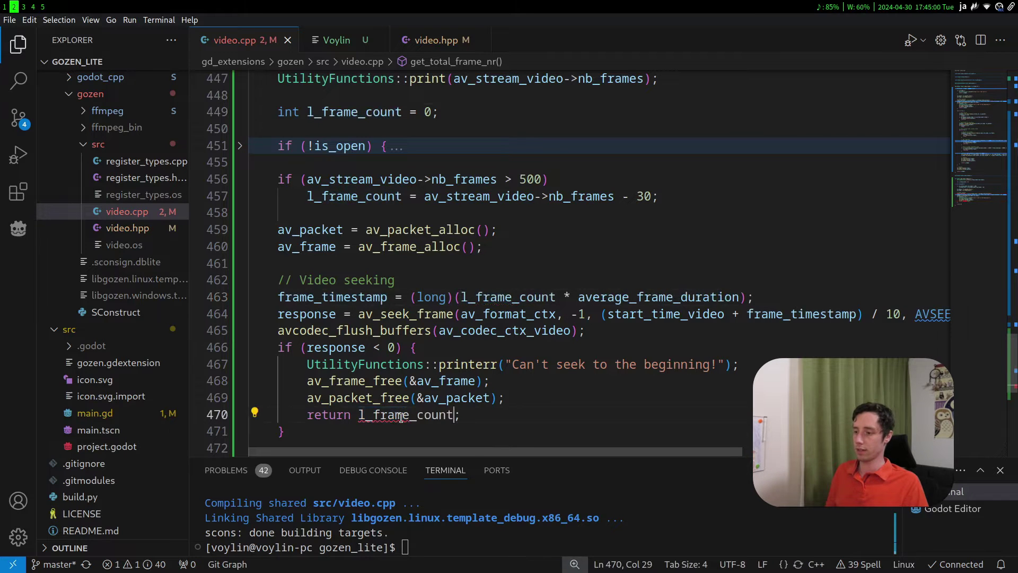
key("ctrl+s")
scroll(531, 400, "down", 2)
scroll(536, 399, "up", 2)
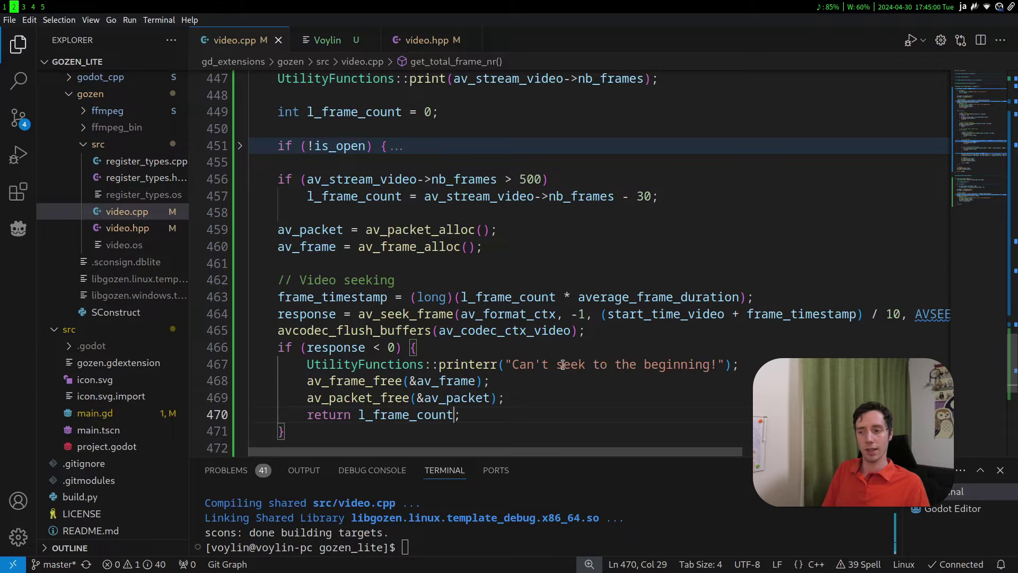
- Replace 'to the beginning' in both seek-failure messages with video wording, e.g. "Can't seek video file!"
left_click_drag(594, 364, 702, 363)
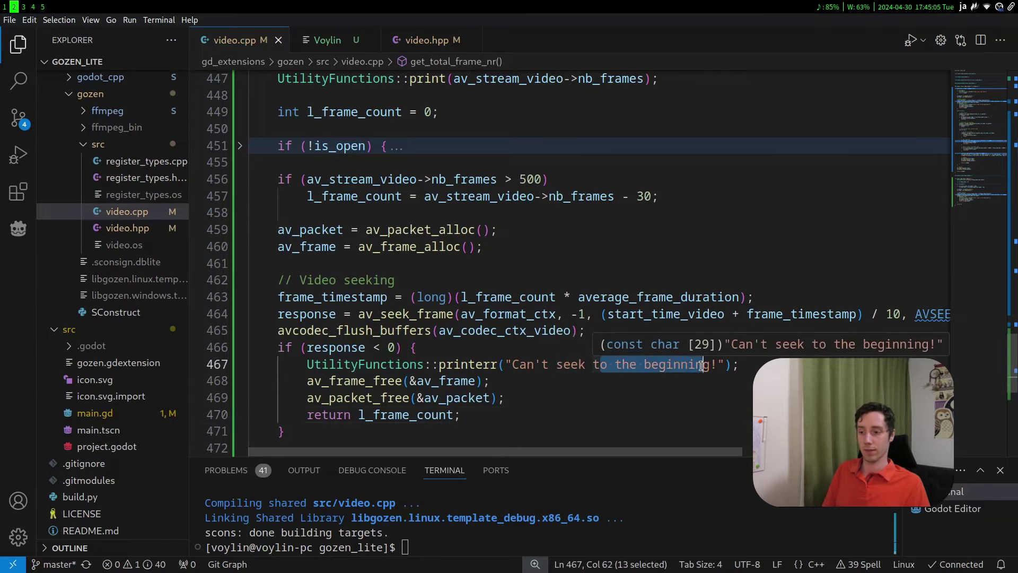
key("BackSpace")
type("video st")
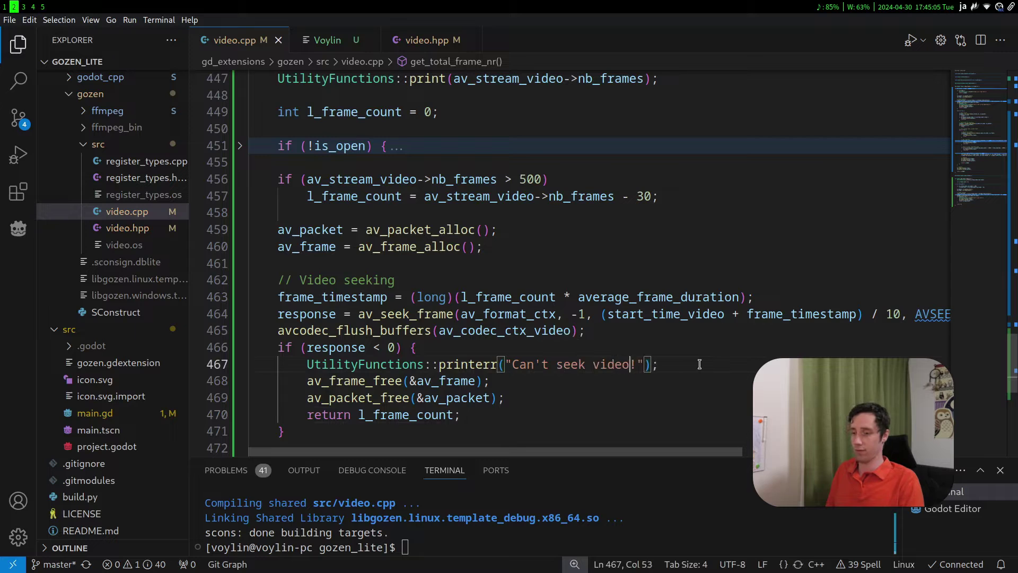
type("ream")
key("ctrl+shift+bracketleft")
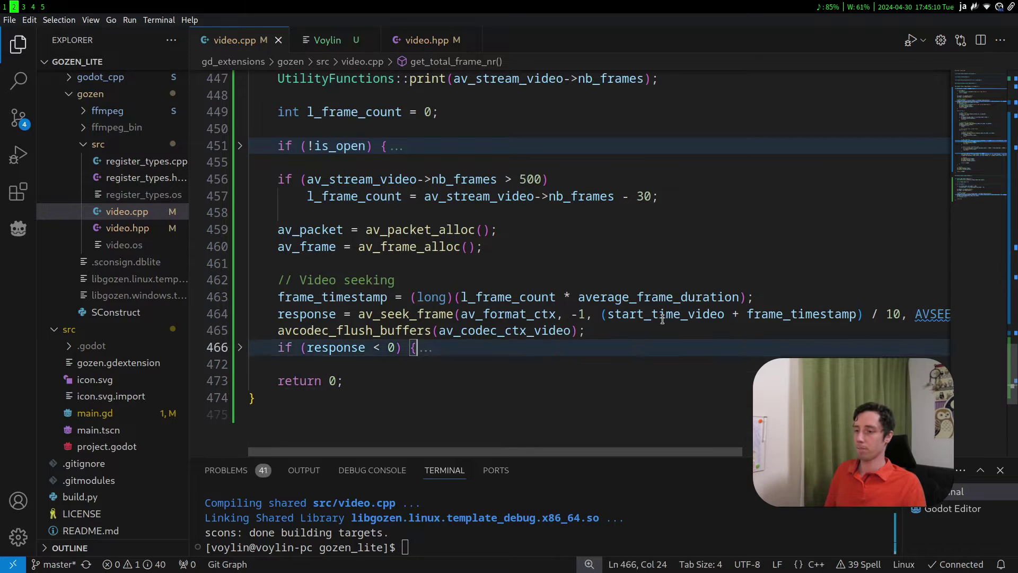
left_click(661, 314)
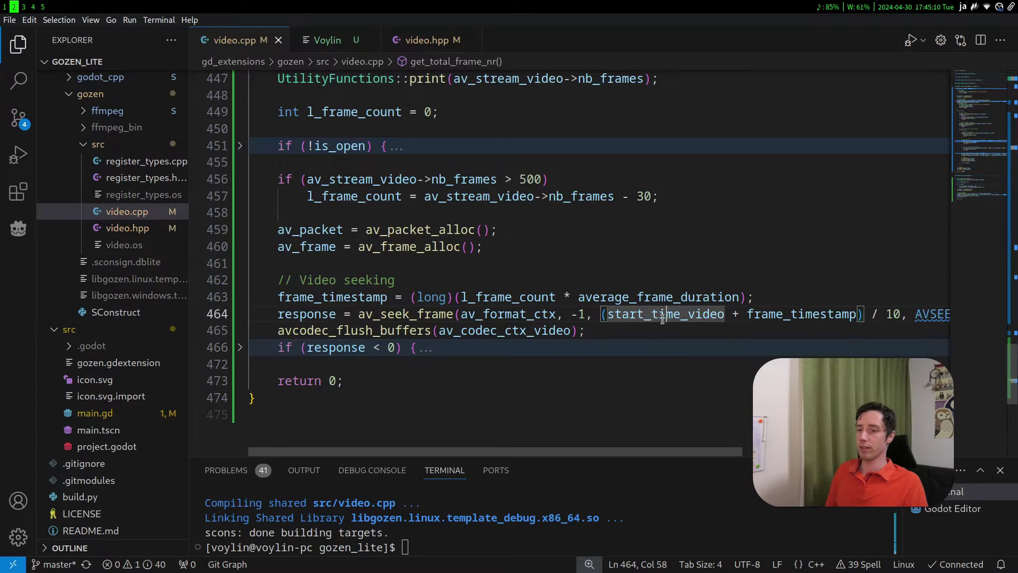
double_click(765, 314)
scroll(559, 419, "up", 5)
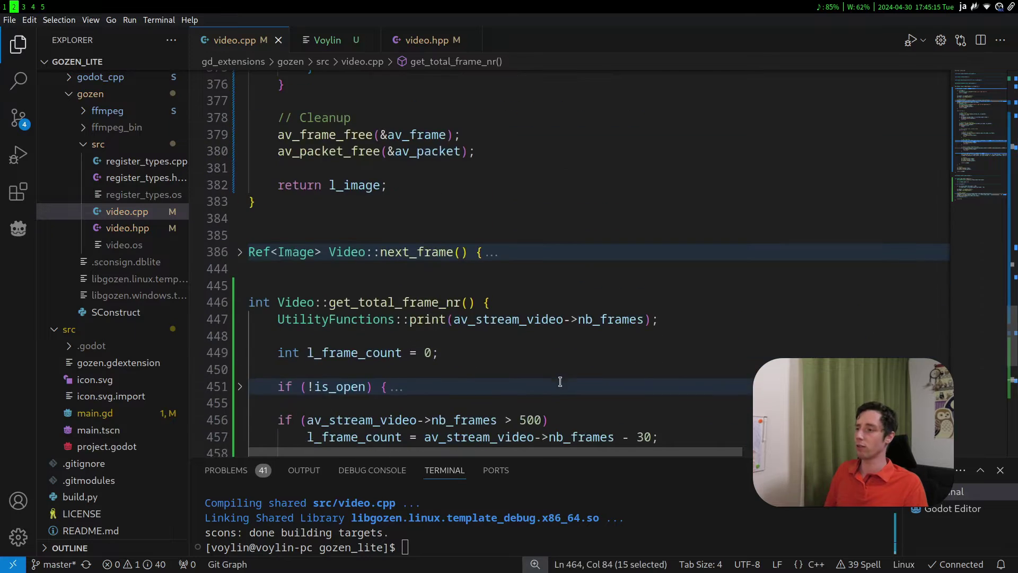
scroll(559, 406, "up", 10)
scroll(559, 398, "up", 5)
scroll(559, 386, "up", 5)
scroll(558, 387, "up", 7)
scroll(572, 366, "down", 2)
left_click_drag(594, 303, 722, 302)
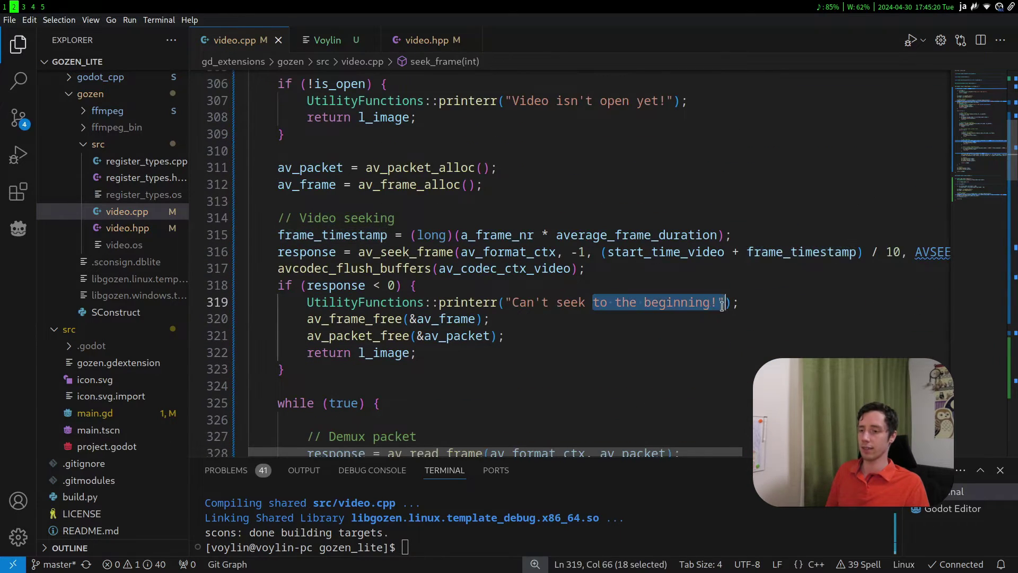
type("vide")
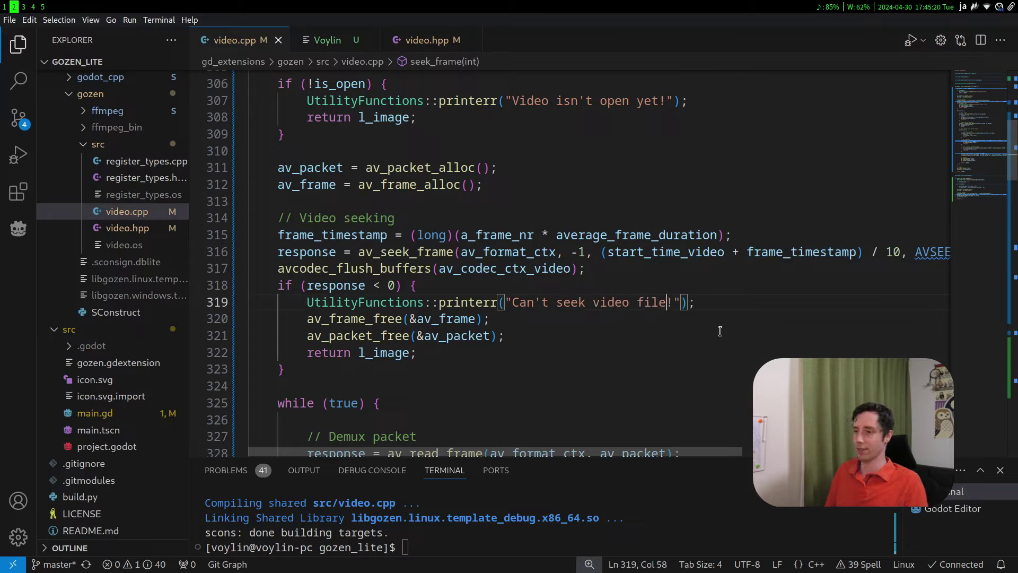
scroll(720, 332, "up", 2)
scroll(720, 331, "down", 3)
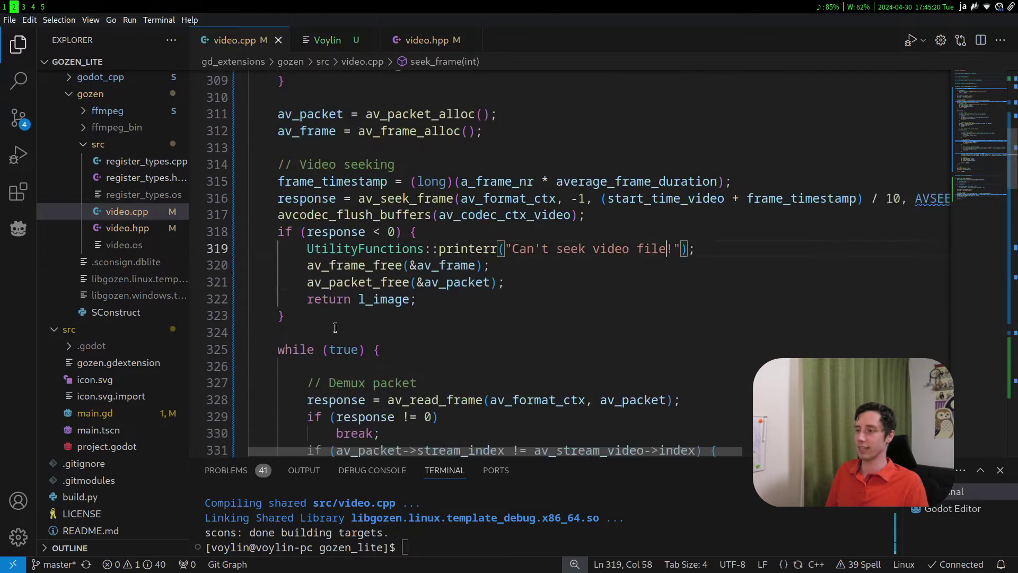
scroll(719, 331, "down", 8)
left_click_drag(1015, 225, 1011, 389)
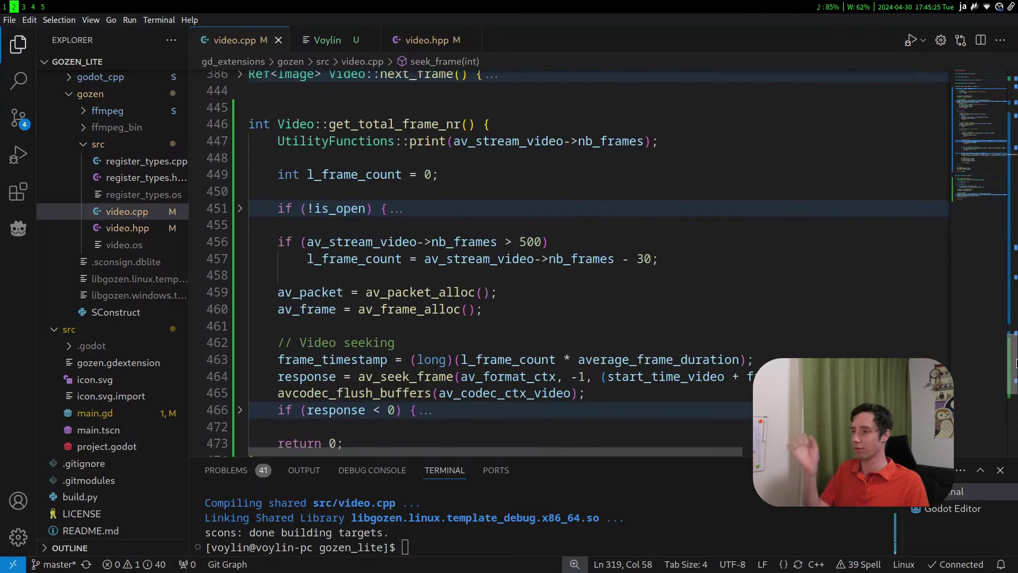
scroll(483, 372, "up", 2)
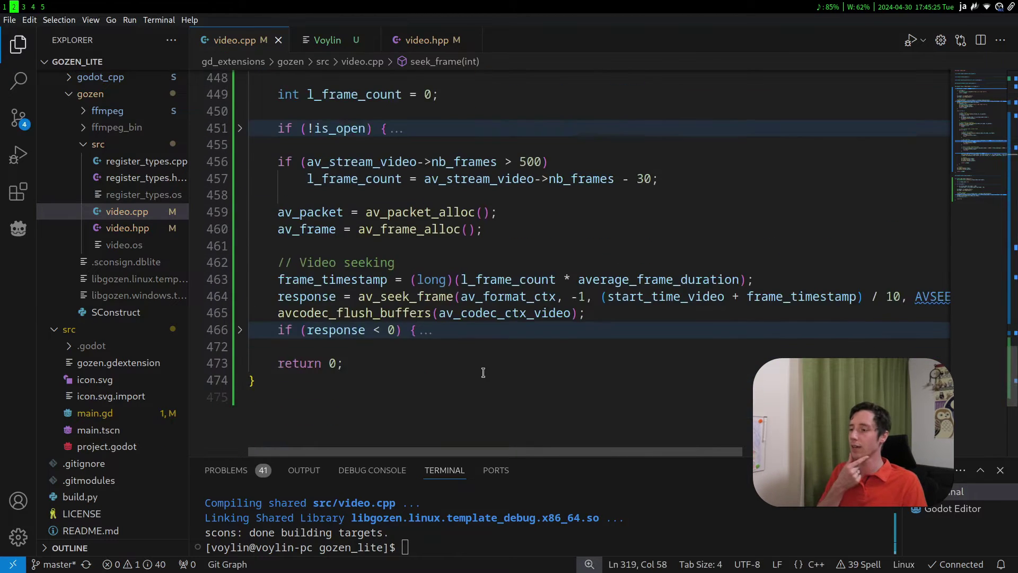
- Change return 0; to return l_frame_count; and open blank lines above it
left_click(241, 329)
scroll(454, 363, "down", 1)
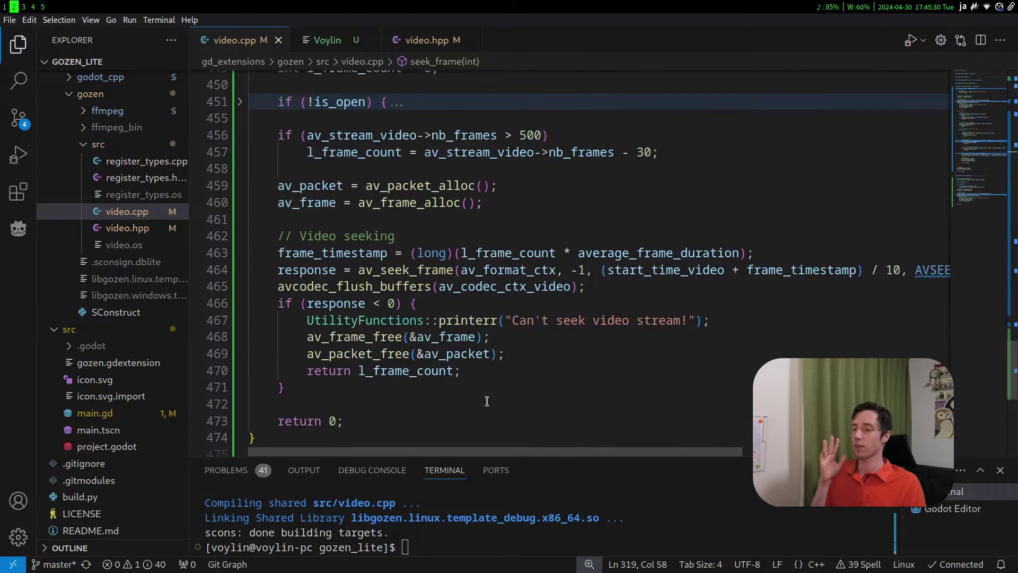
left_click(455, 362)
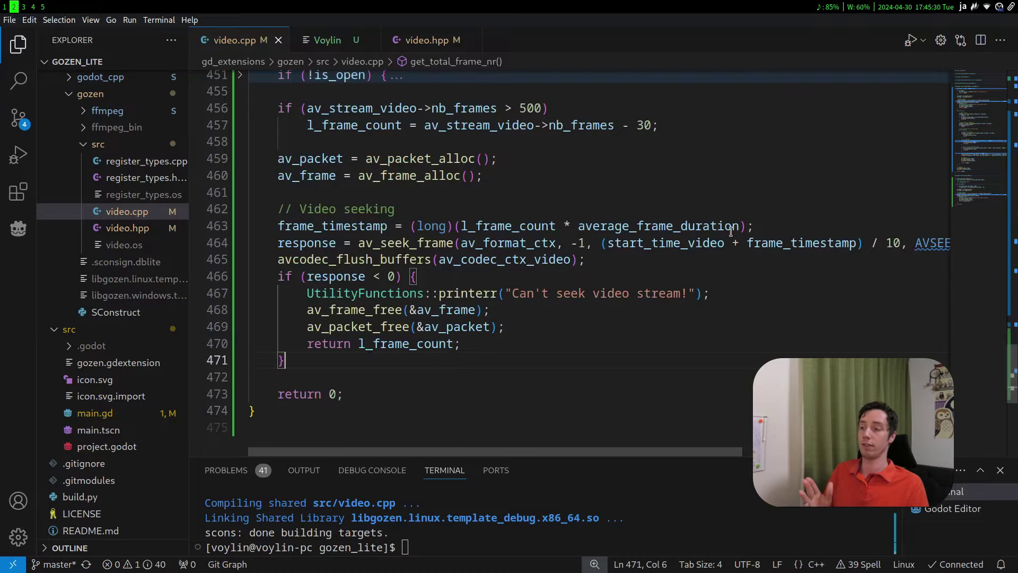
scroll(730, 231, "up", 2)
left_click_drag(461, 232, 474, 232)
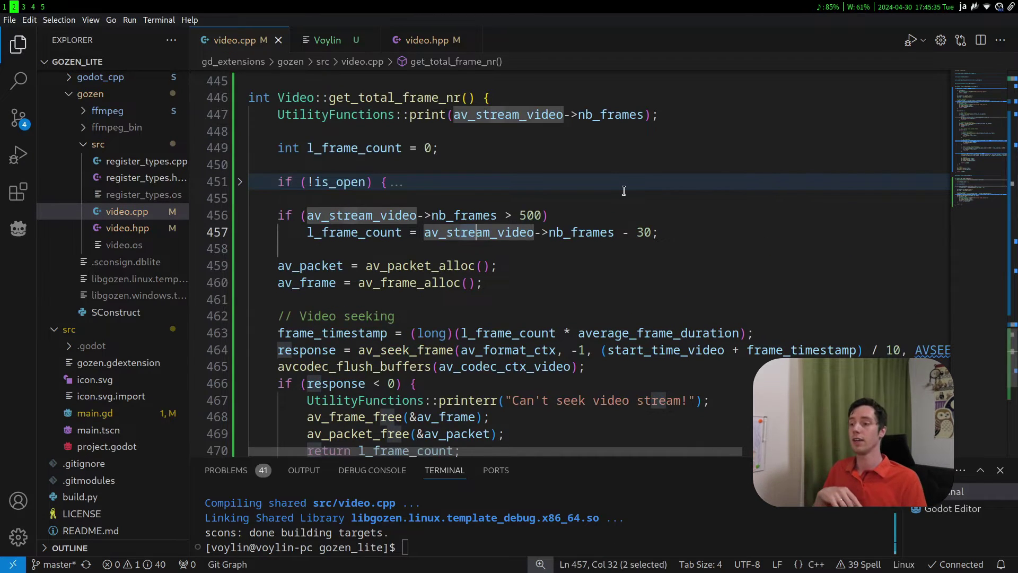
mouse_move(644, 232)
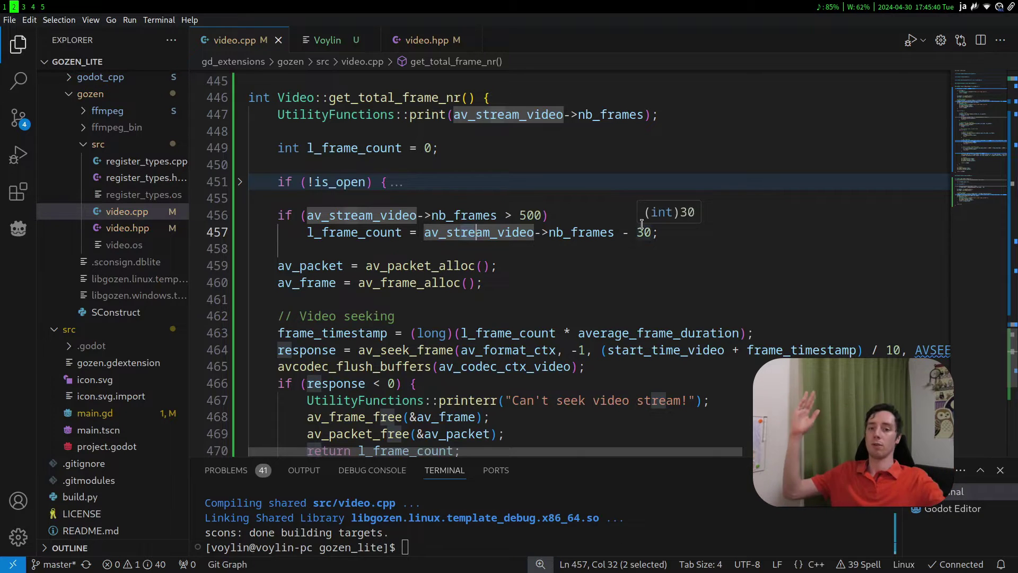
scroll(590, 394, "down", 3)
left_click(327, 307)
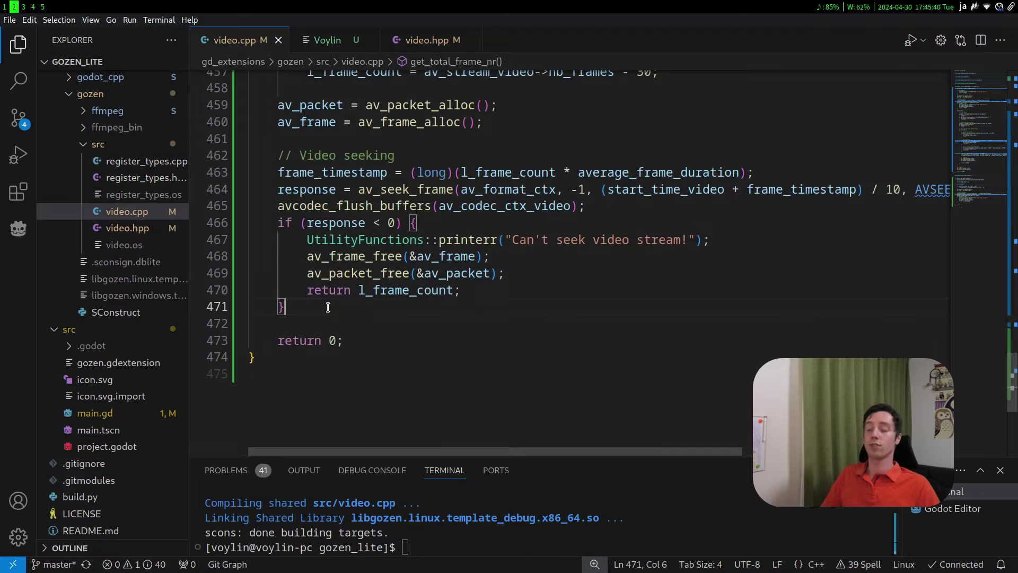
scroll(310, 345, "up", 1)
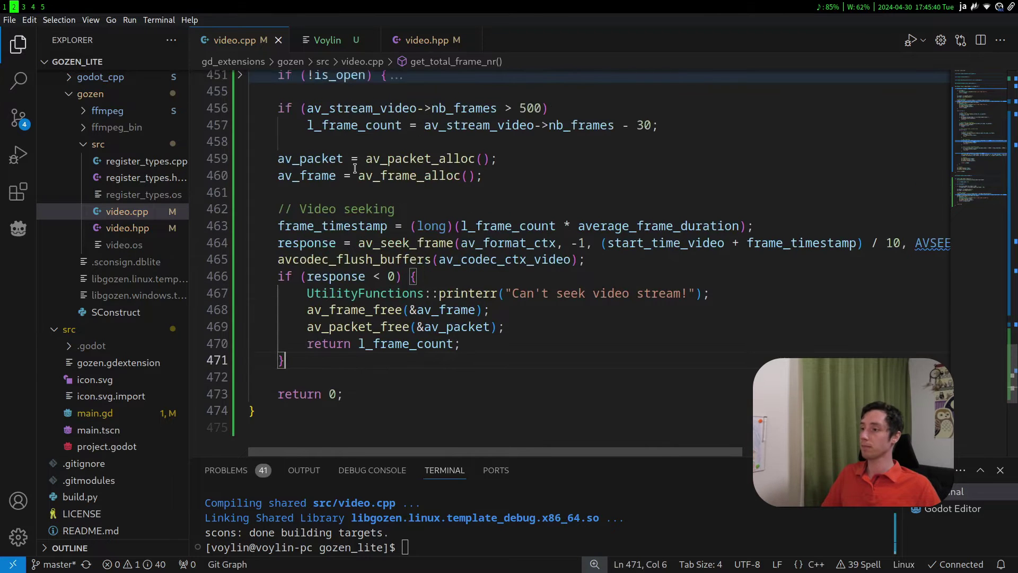
scroll(354, 168, "up", 1)
left_click(351, 178)
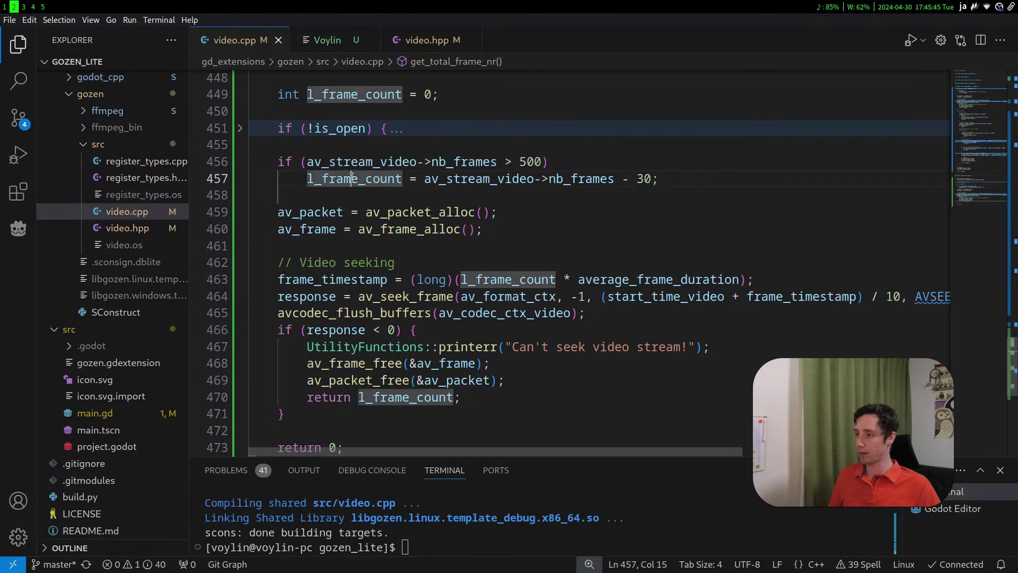
double_click(351, 178)
key("ctrl+c")
scroll(351, 177, "down", 3)
left_click(340, 290)
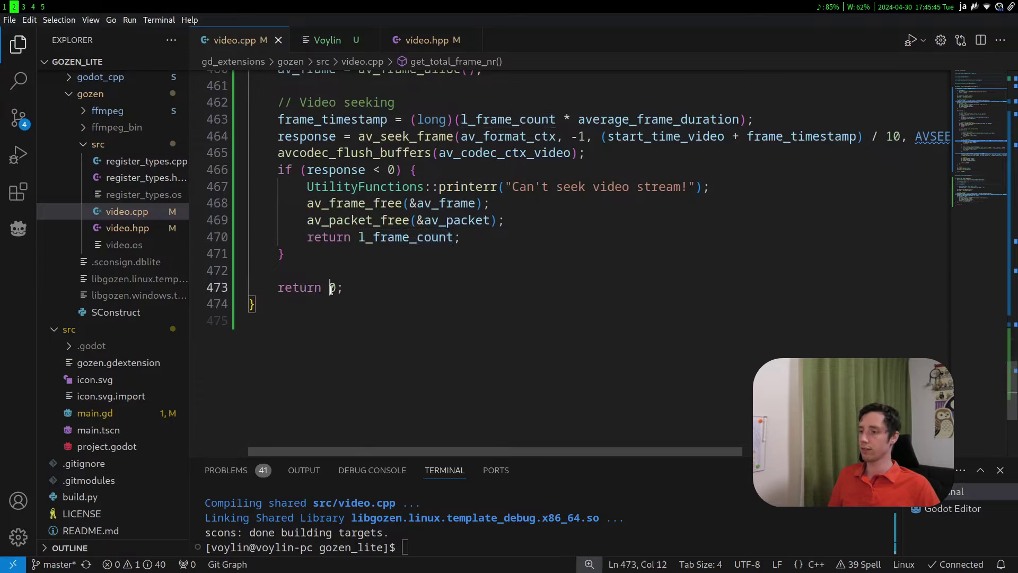
double_click(333, 286)
key("ctrl+v")
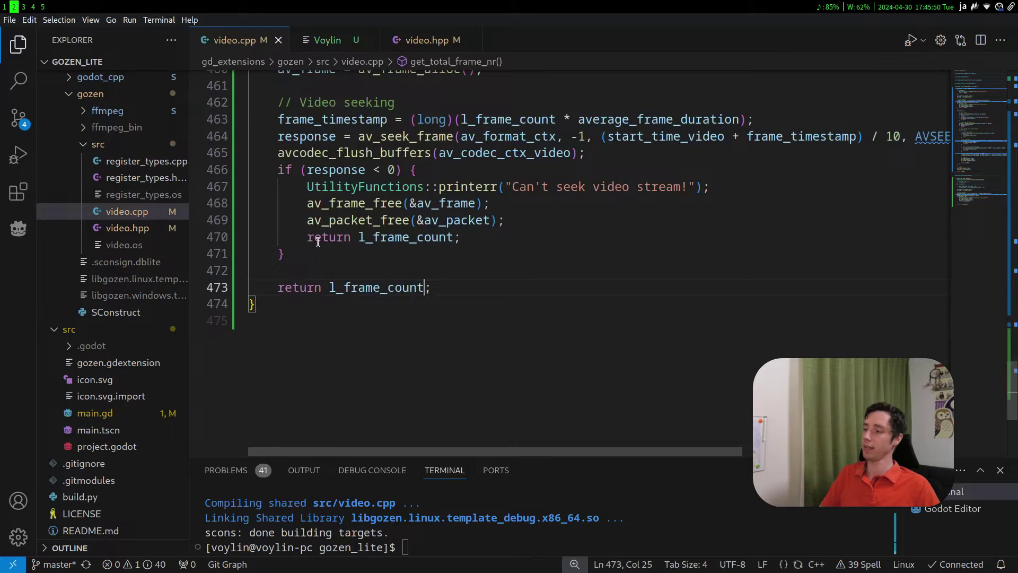
key("Home")
key("Return")
key("Return")
key("Return")
key("Up")
key("Up")
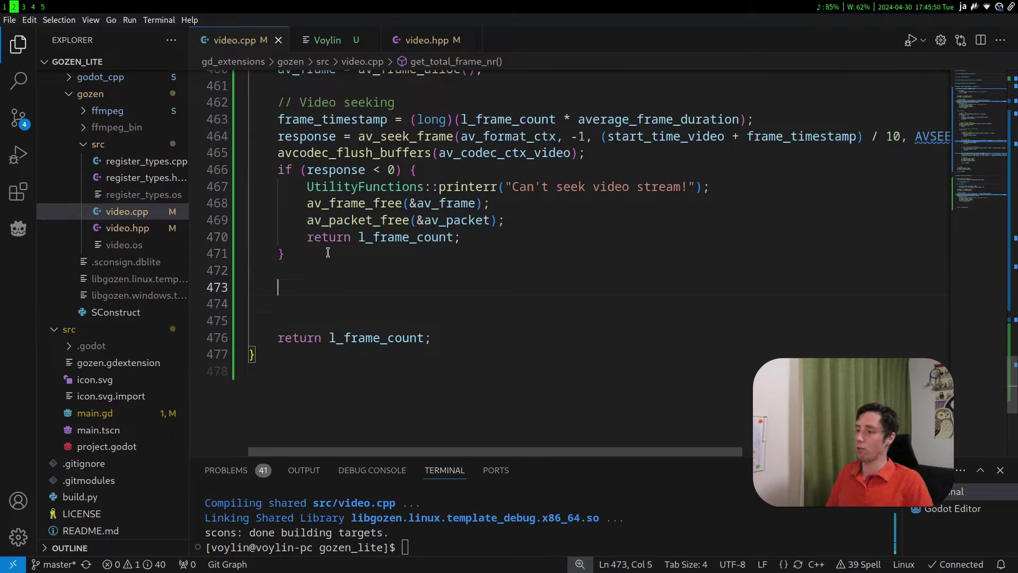
key("Return")
type("while()")
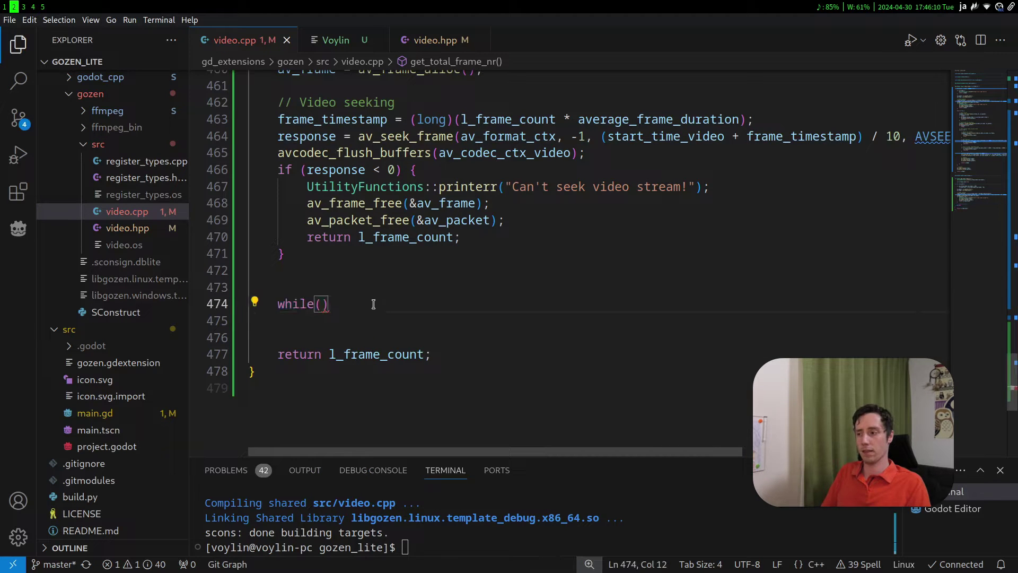
key("ctrl+z")
scroll(373, 291, "up", 15)
scroll(374, 290, "up", 12)
scroll(464, 312, "up", 4)
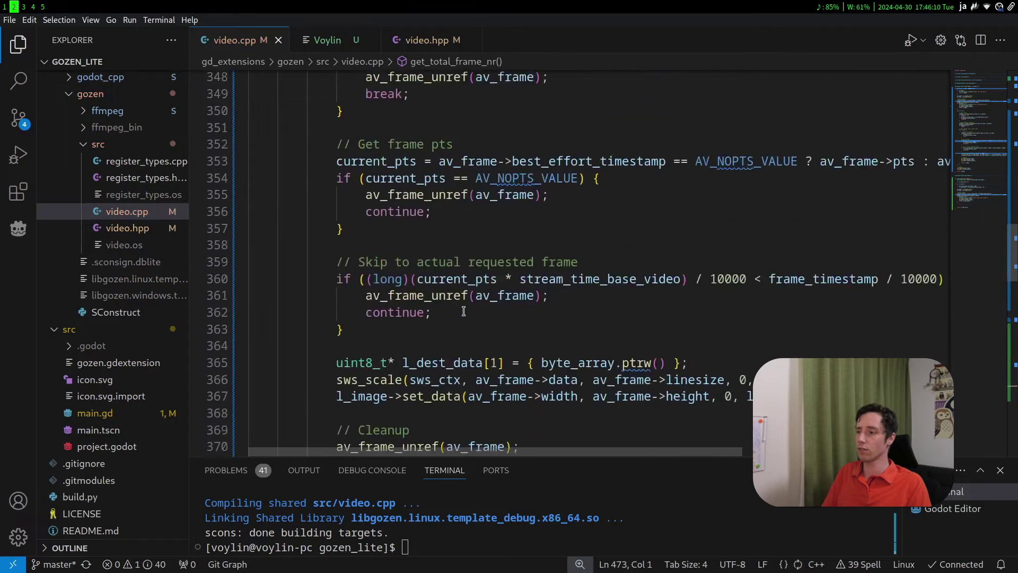
scroll(464, 311, "up", 5)
scroll(462, 311, "up", 6)
scroll(457, 306, "up", 3)
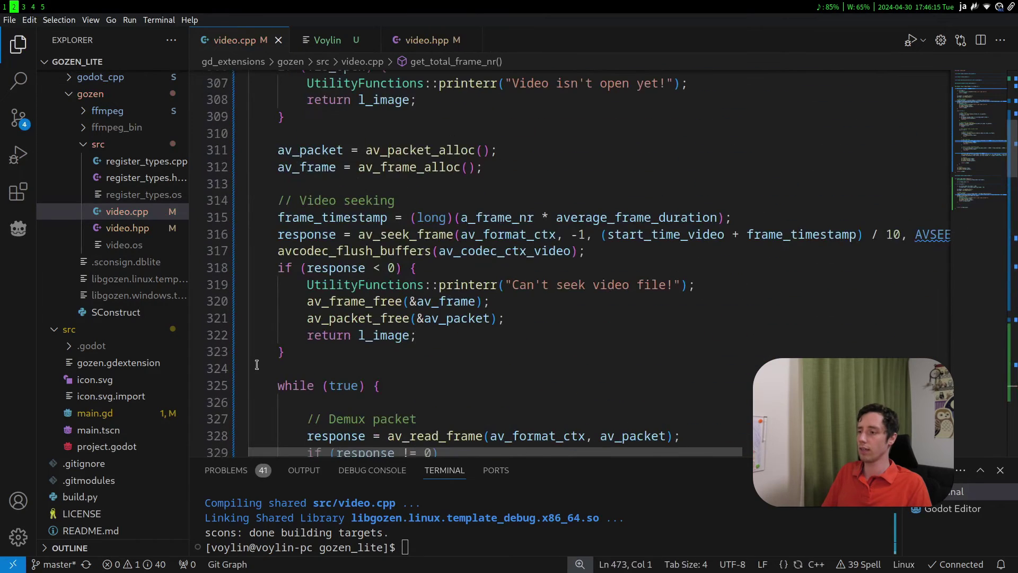
left_click_drag(250, 386, 335, 388)
scroll(334, 388, "down", 8)
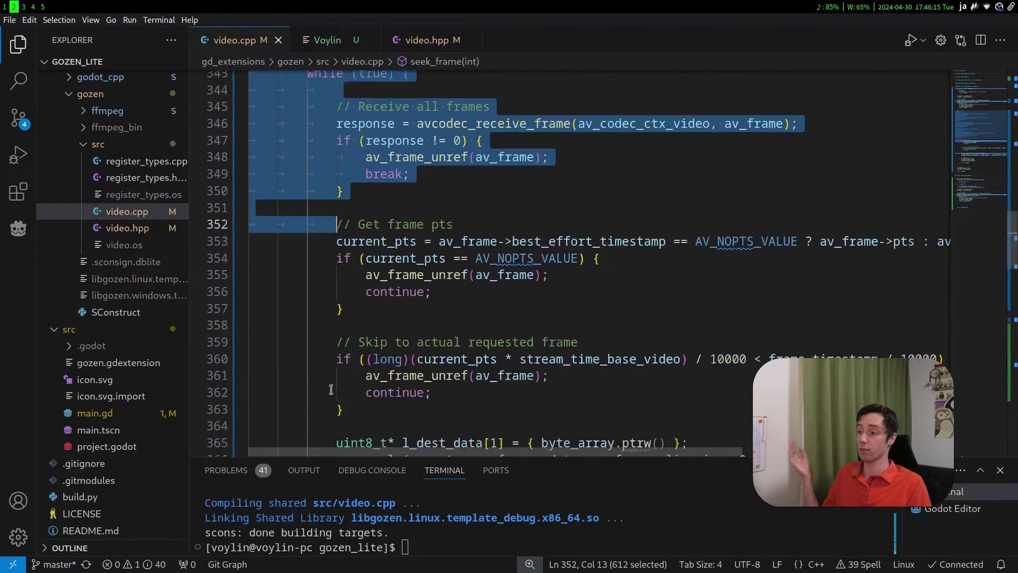
scroll(331, 390, "down", 4)
scroll(330, 390, "down", 5)
scroll(330, 390, "up", 3)
left_click(302, 254, "shift")
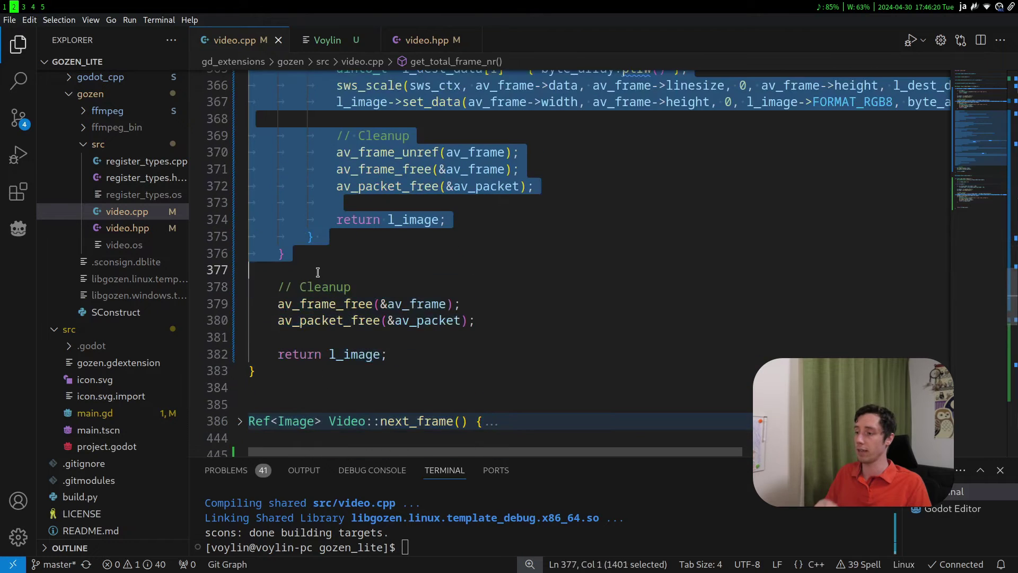
key("BackSpace")
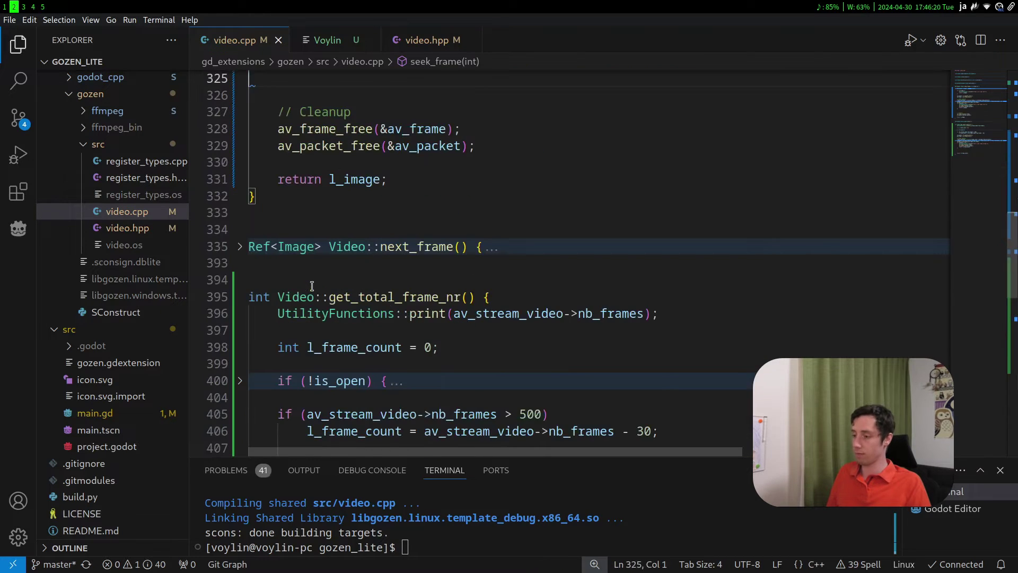
key("ctrl+z")
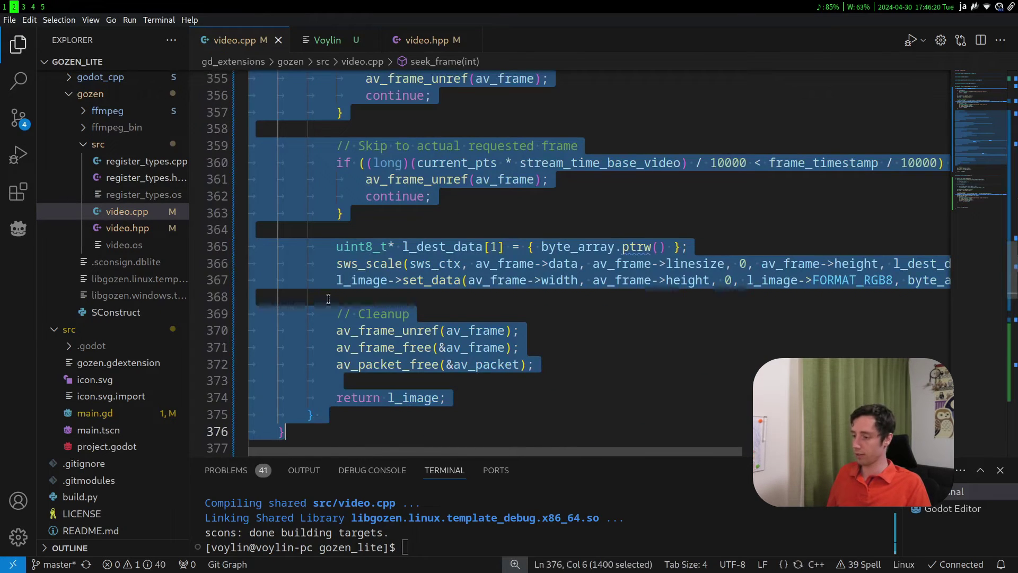
scroll(329, 303, "down", 6)
scroll(330, 311, "down", 10)
left_click(306, 231)
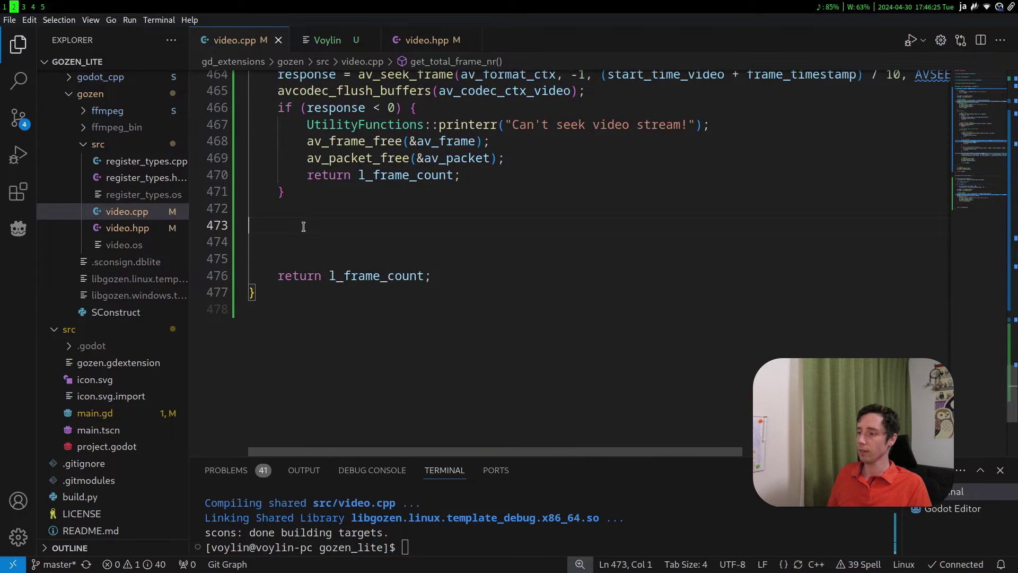
- Paste the frame-reading loop into get_total_frame_nr and review its decoding calls
key("ctrl+v")
left_click_drag(471, 396, 144, 333)
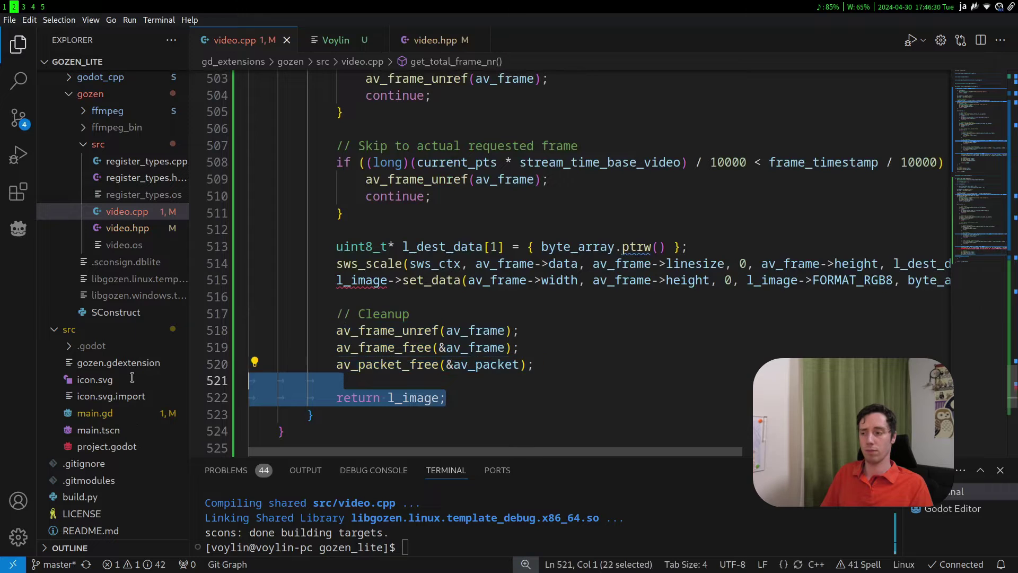
left_click_drag(144, 332, 172, 228)
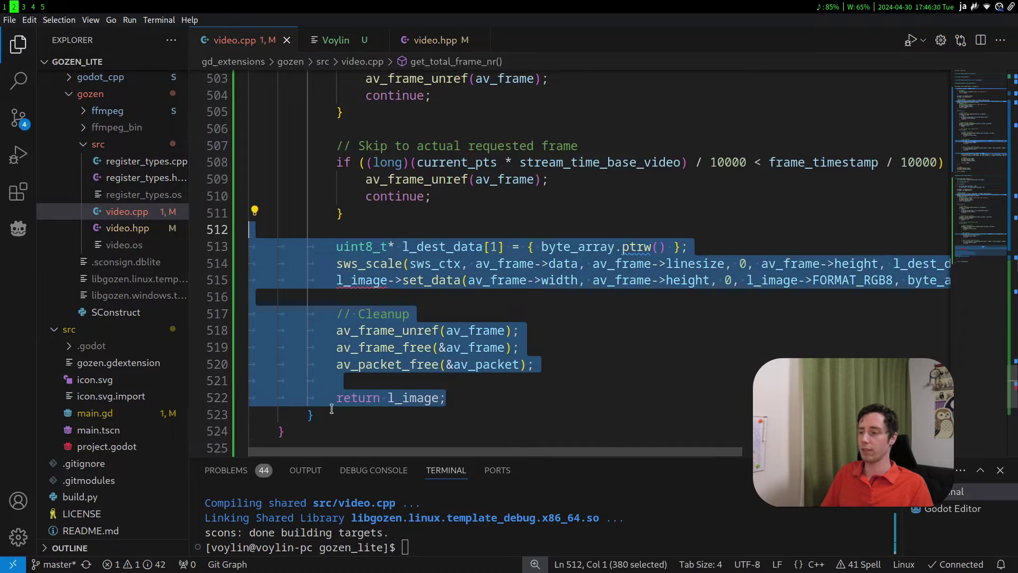
scroll(331, 408, "up", 13)
left_click(440, 267)
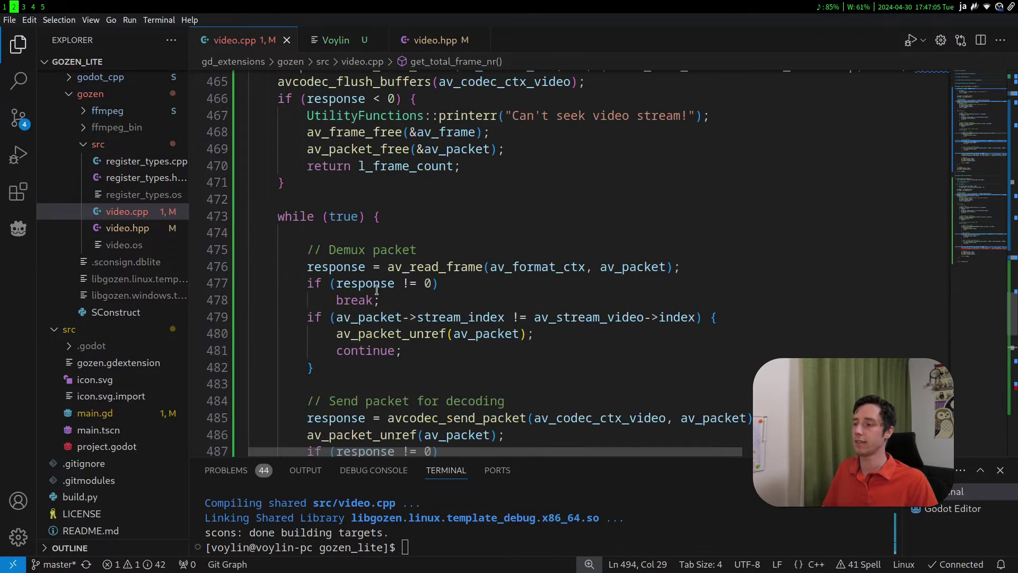
double_click(439, 267)
scroll(440, 268, "down", 3)
double_click(440, 311)
scroll(441, 312, "down", 2)
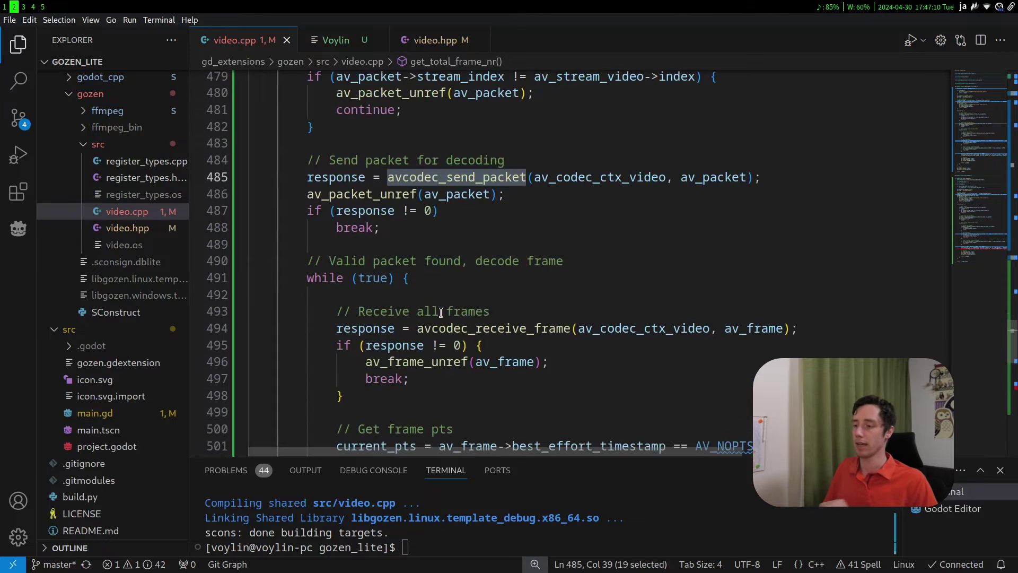
key("ctrl")
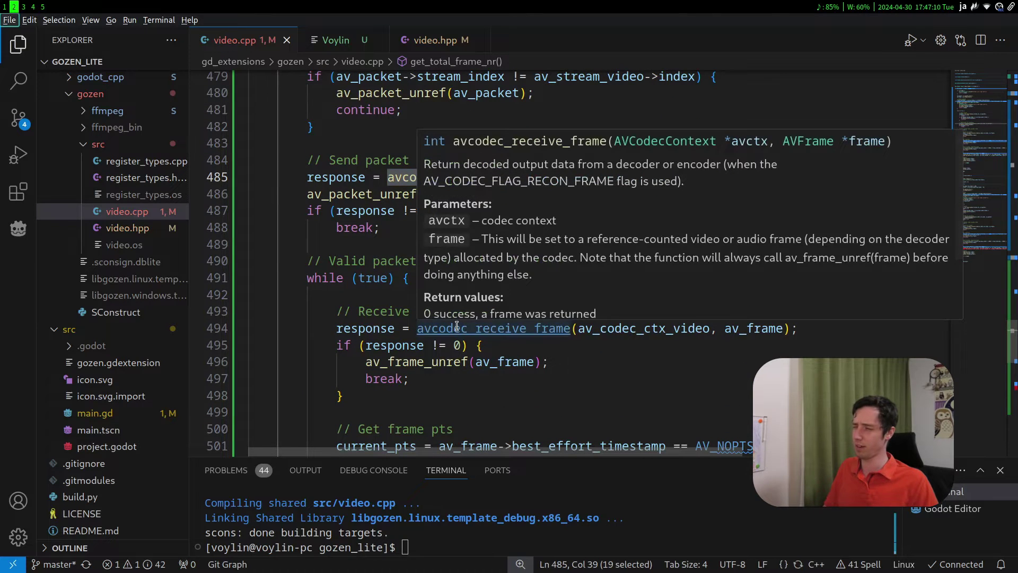
scroll(456, 327, "down", 3)
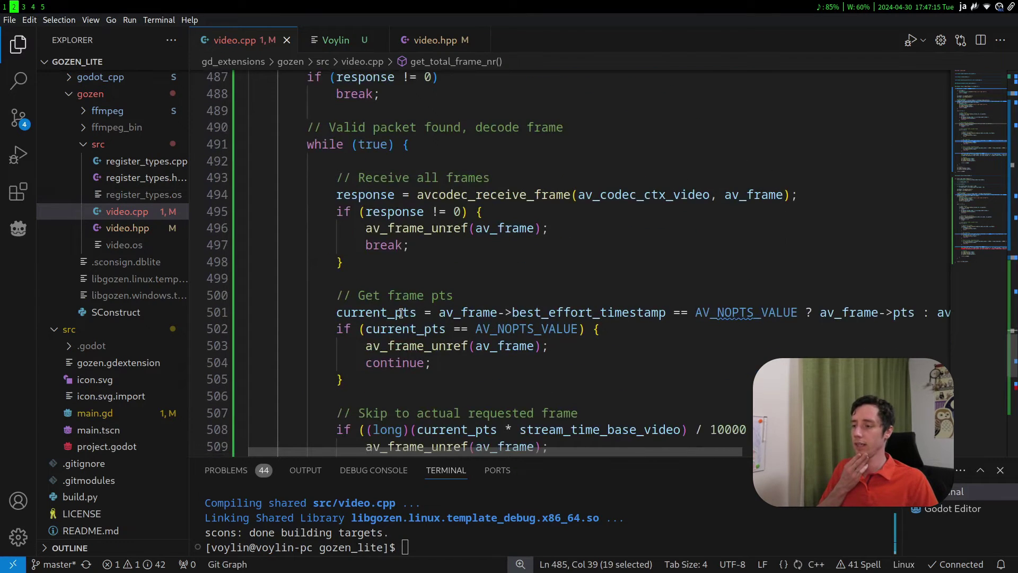
left_click_drag(403, 295, 582, 313)
scroll(556, 329, "down", 3)
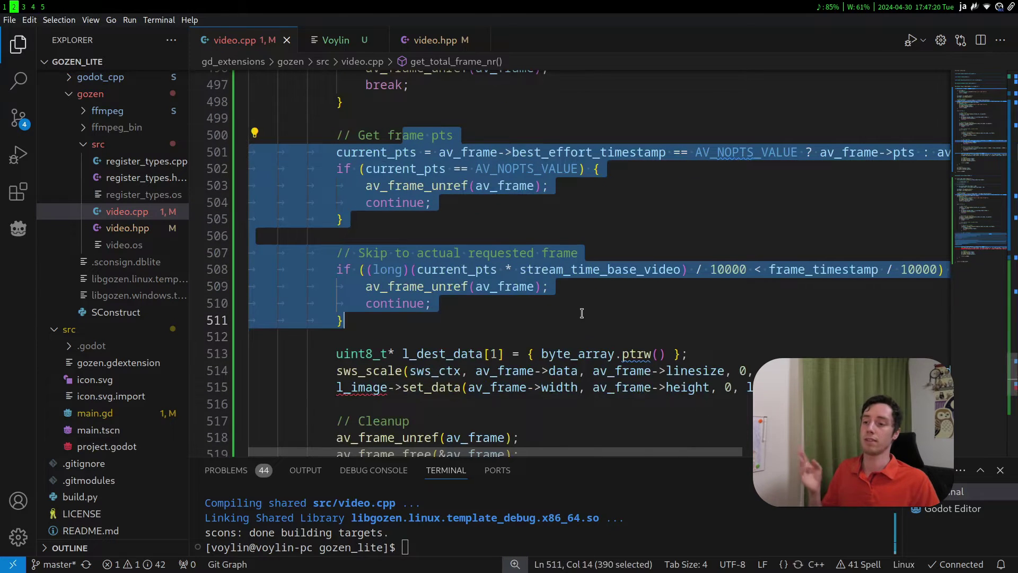
left_click(442, 324)
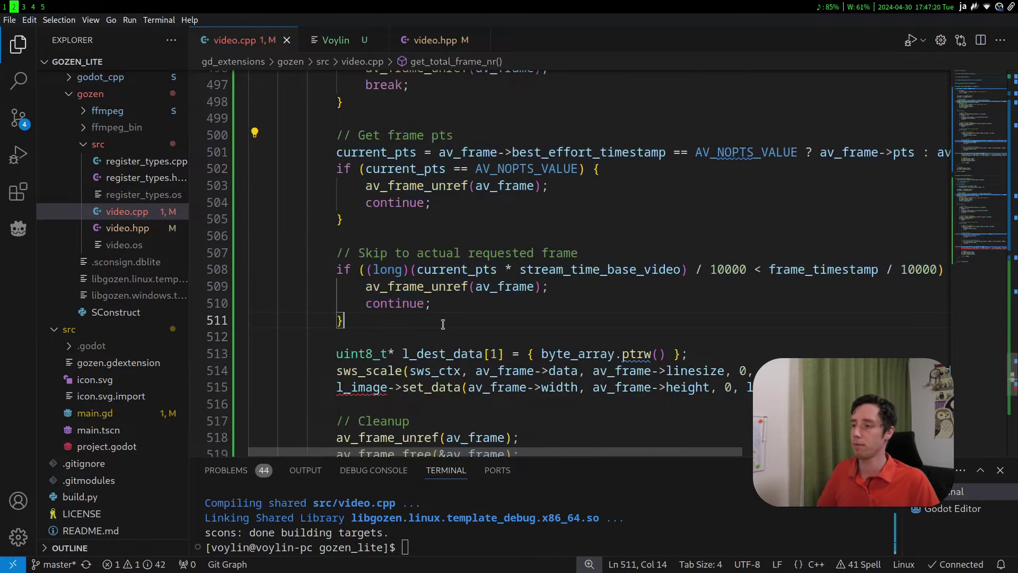
scroll(420, 313, "down", 3)
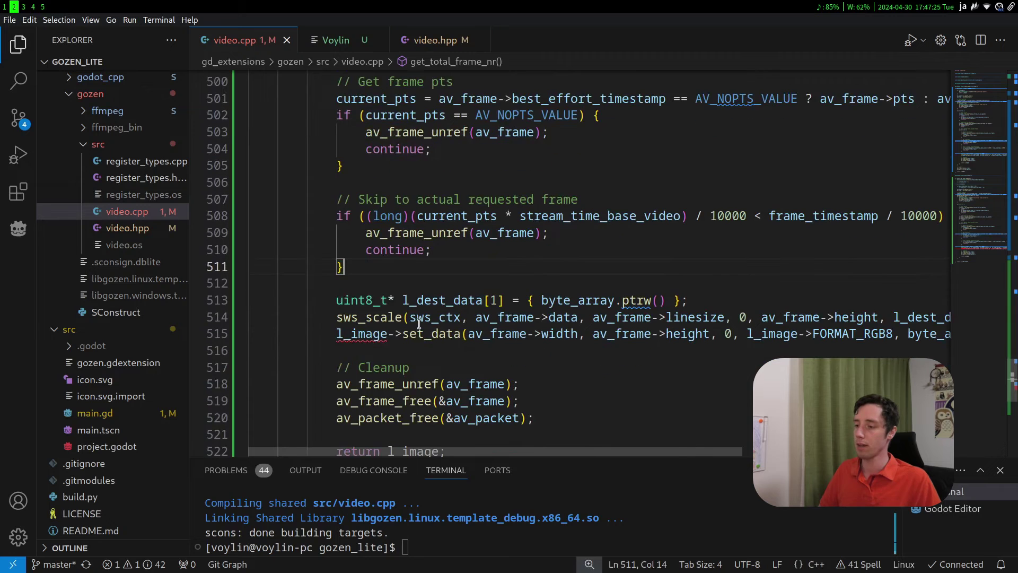
mouse_move(382, 291)
left_mouse_down()
mouse_move(471, 288)
mouse_move(470, 318)
left_mouse_up()
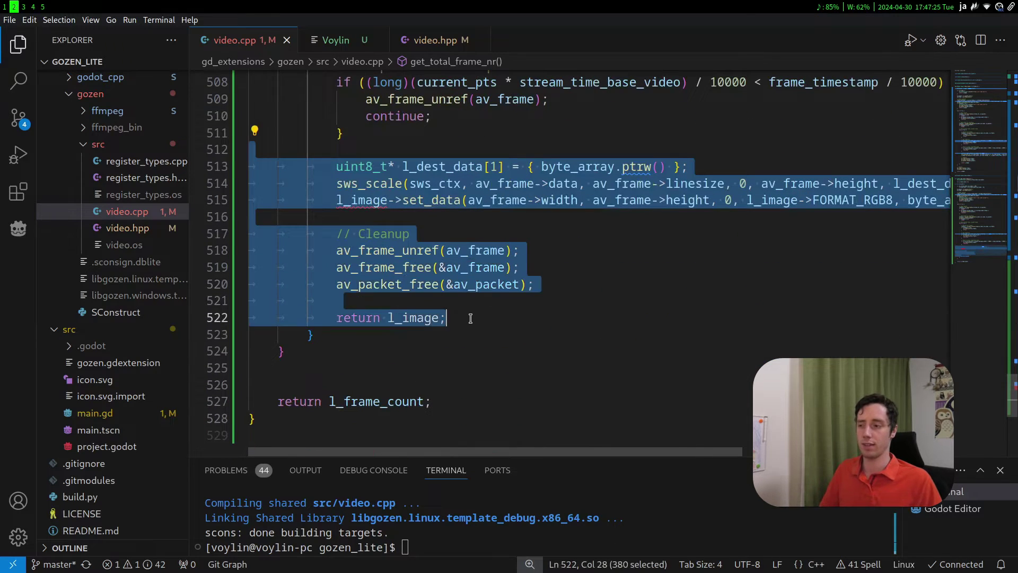
- Replace the loop's image conversion, cleanup and return code with l_frame_count++
key("Delete")
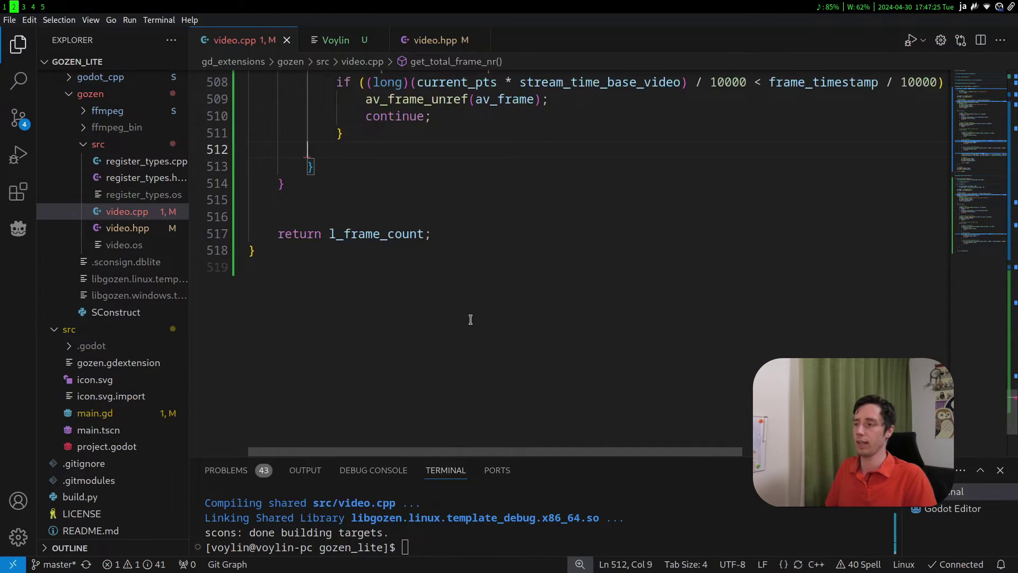
key("Return")
key("Tab")
type("l_f")
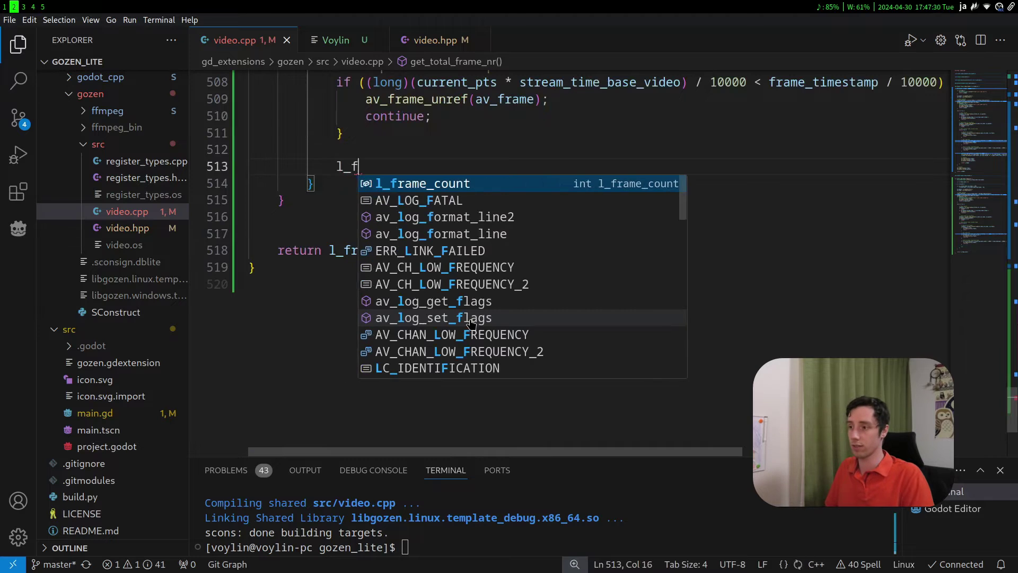
key("Tab")
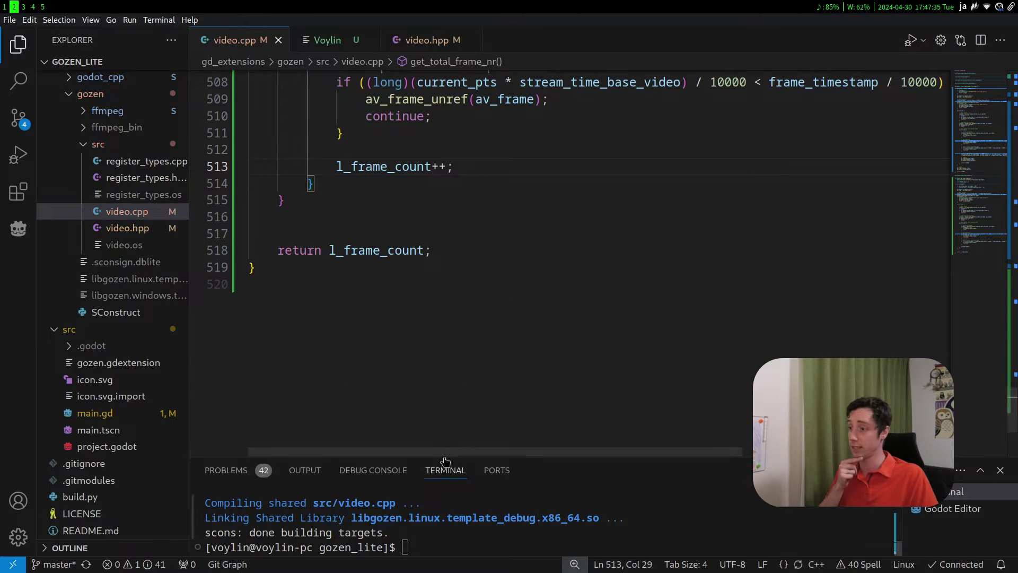
left_click(345, 233)
key("BackSpace")
- Rebuild the extension by rerunning python build.py in the terminal
left_click(400, 548)
key("Up")
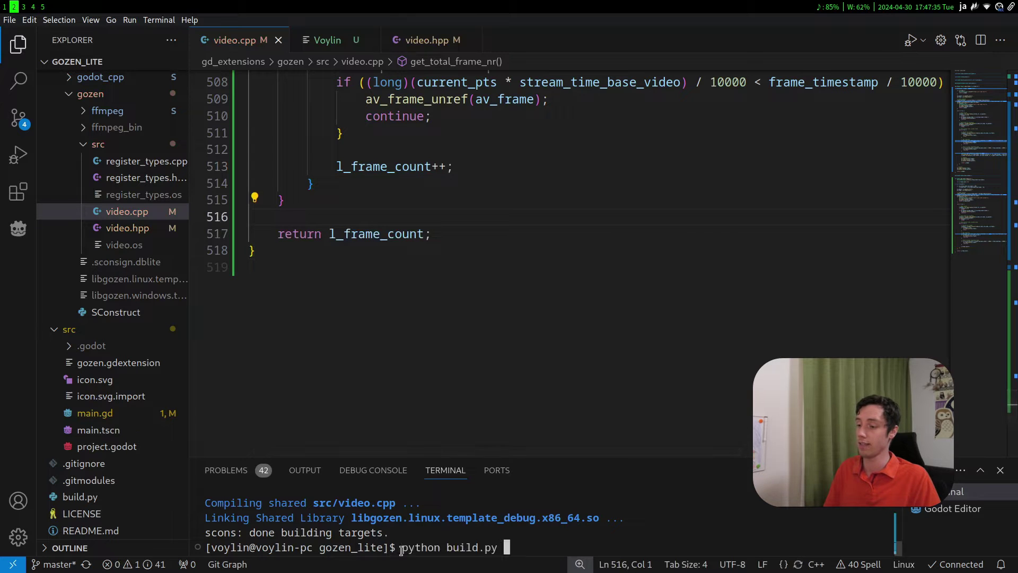
key("Return")
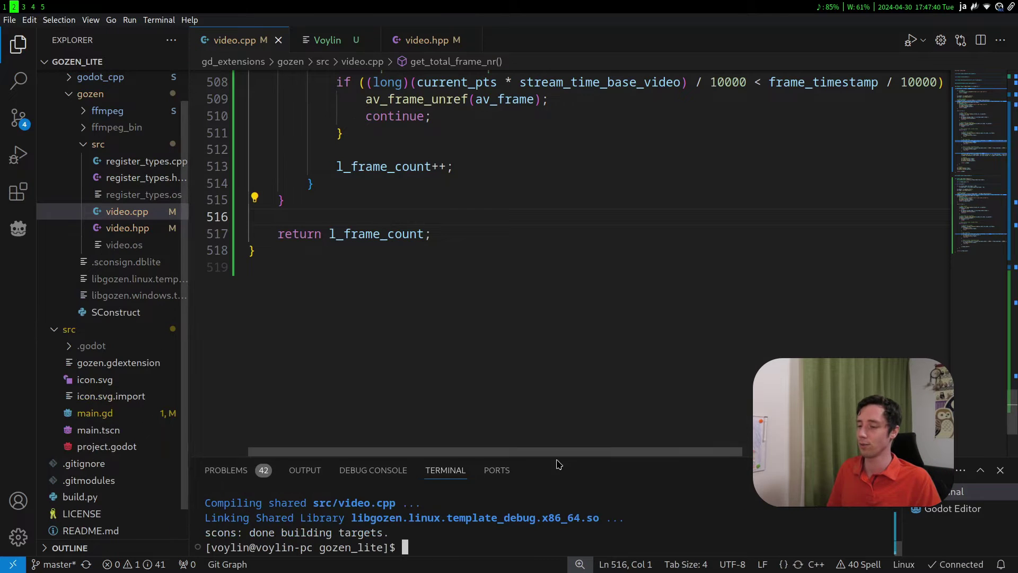
left_click_drag(549, 459, 555, 419)
key("super+1")
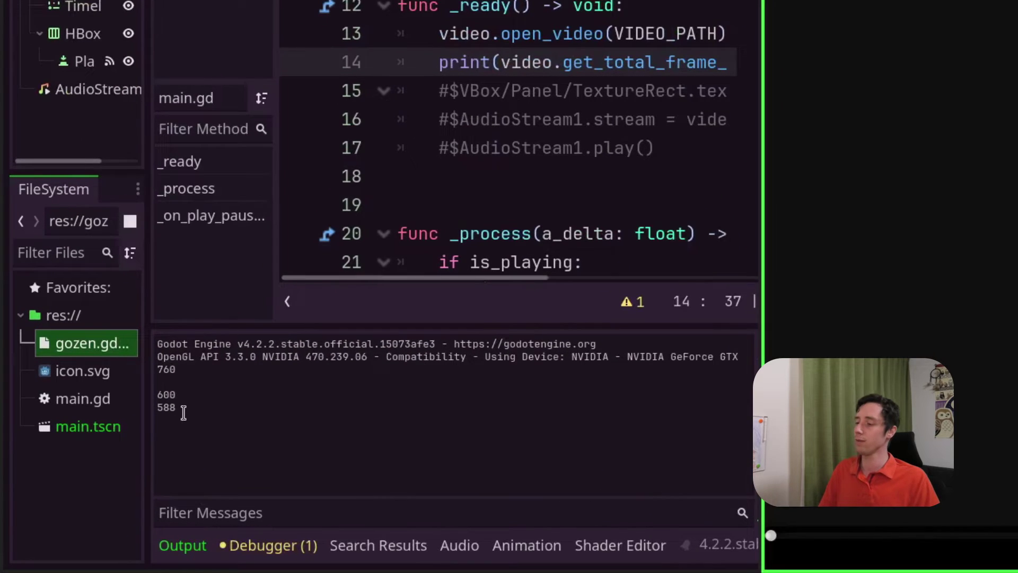
- Highlight the printed 588 frame count in Godot's Output panel, then go back to the code
left_click_drag(183, 412, 141, 404)
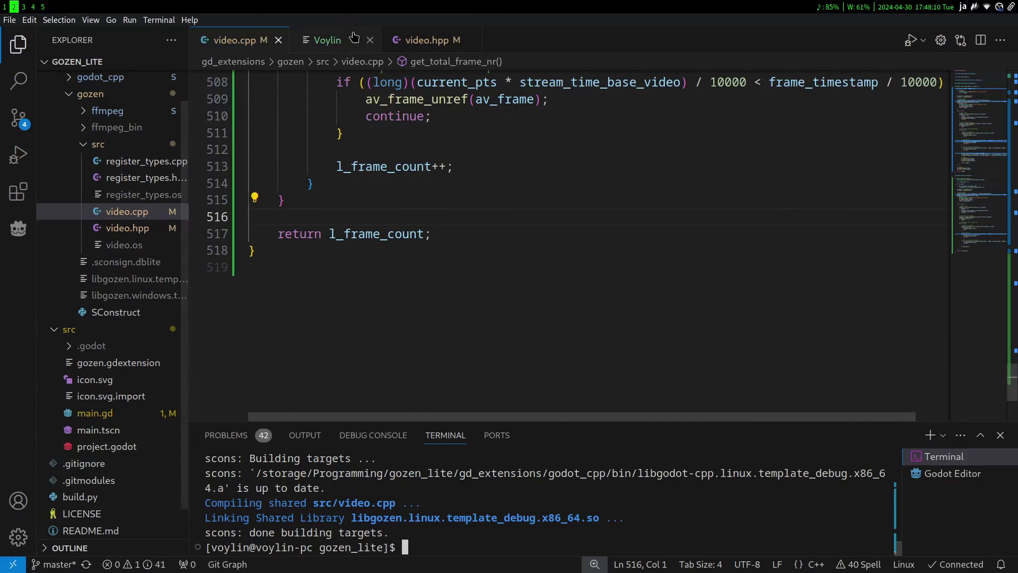
left_click(337, 40)
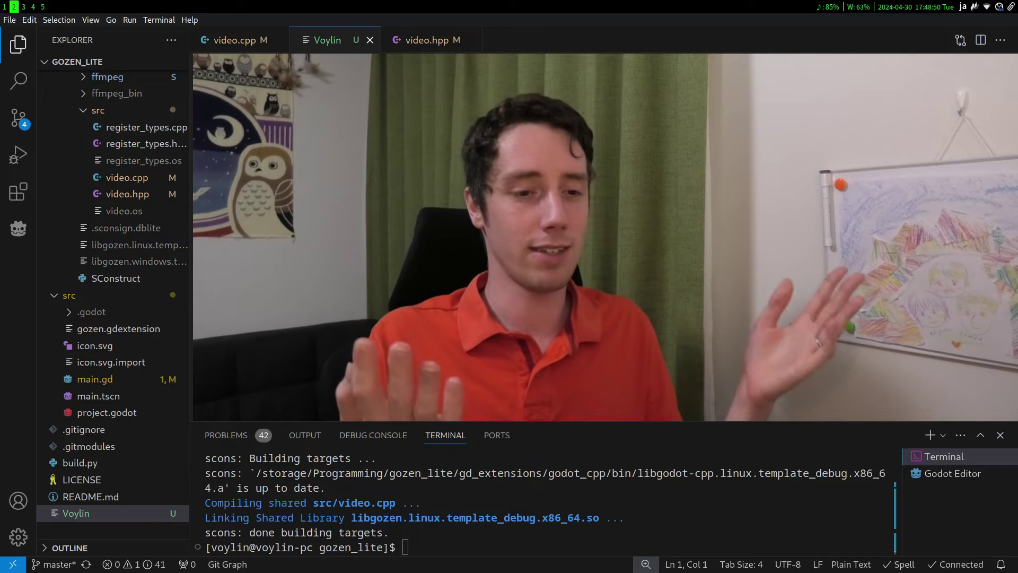
- Review get_total_frame_nr in video.cpp by selecting lines 517 up to 446
left_click(236, 37)
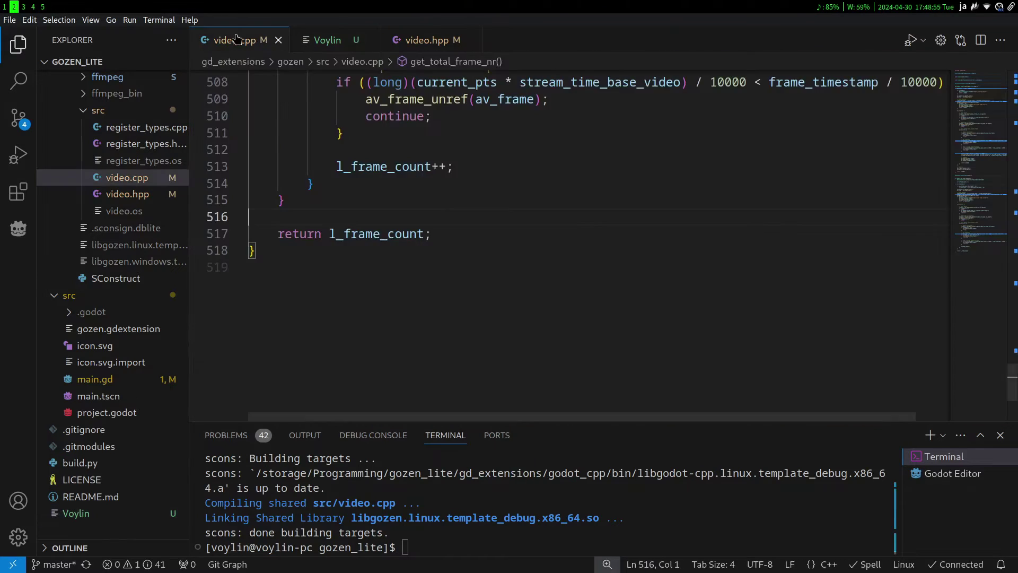
scroll(381, 318, "up", 3)
left_click_drag(440, 396, 395, 276)
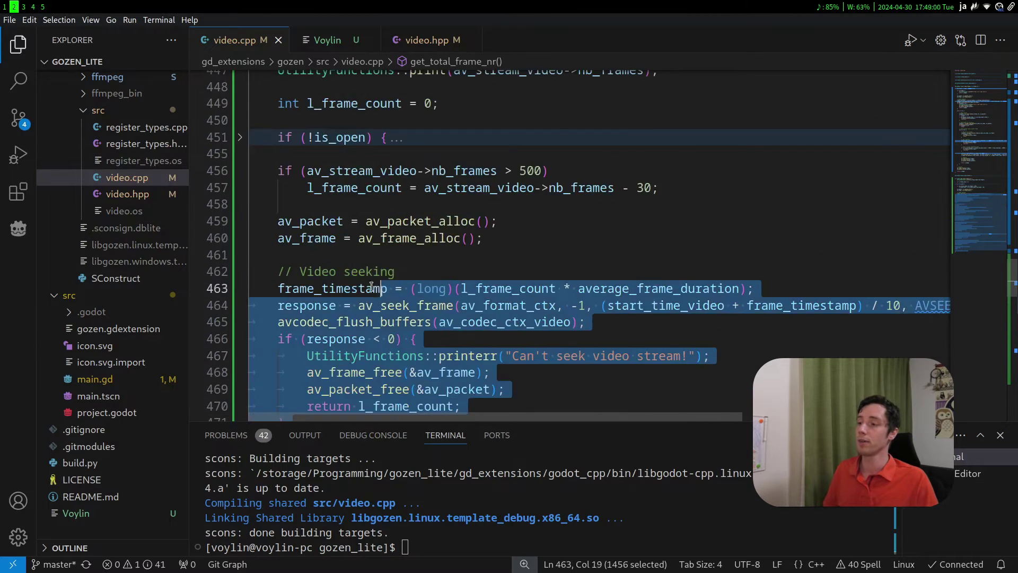
left_click_drag(395, 276, 271, 187)
left_click(252, 189)
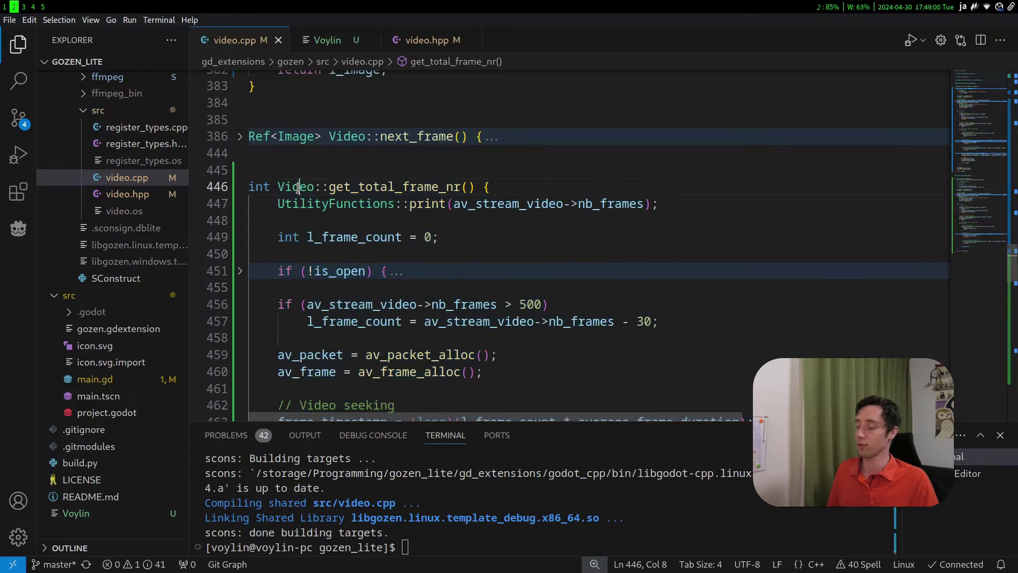
key("super+1")
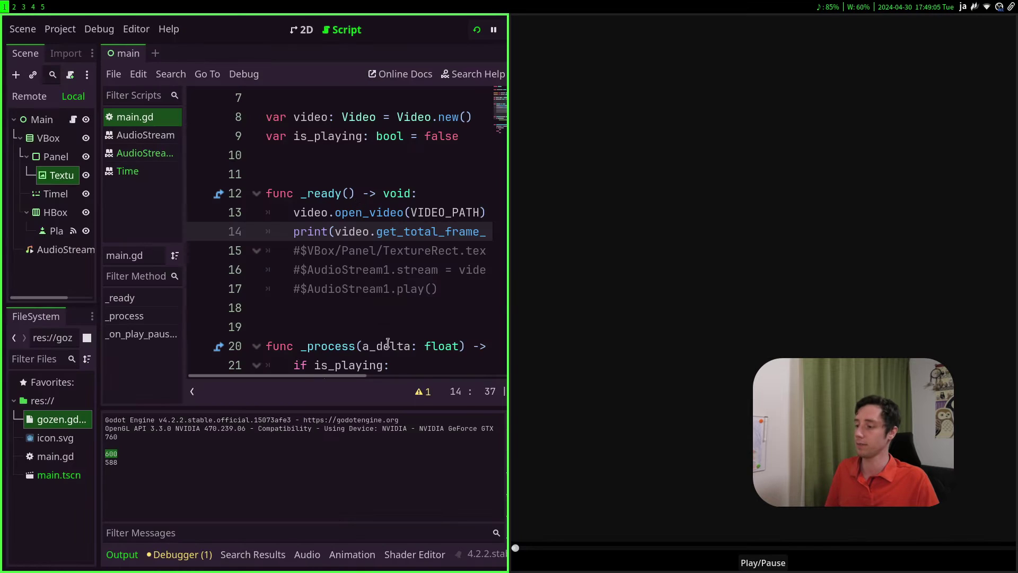
- Uncomment the texture-setting line 15 in main.gd and select seek_frame's argument 100
left_click(360, 323)
left_click(297, 251)
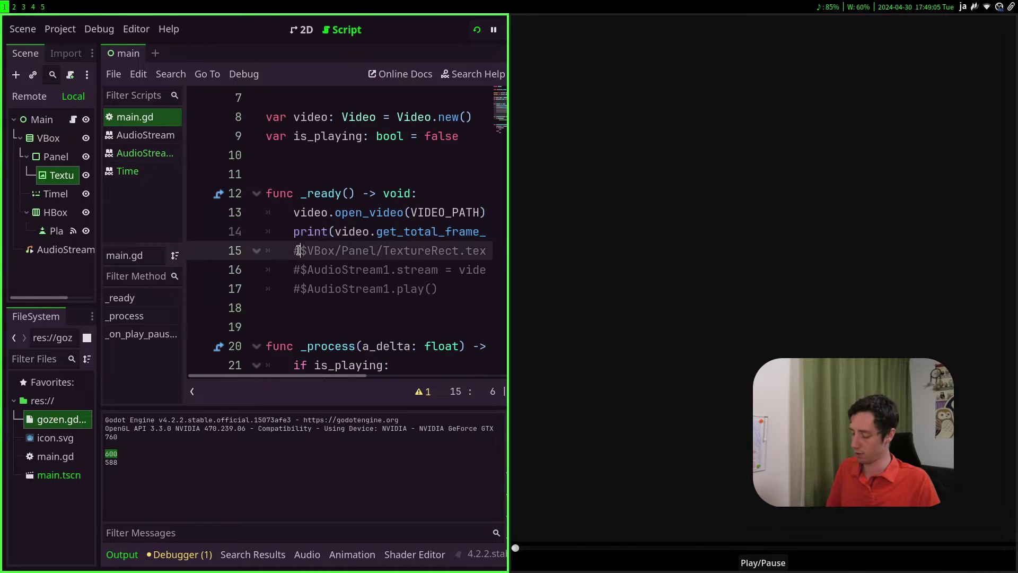
key("ctrl+k")
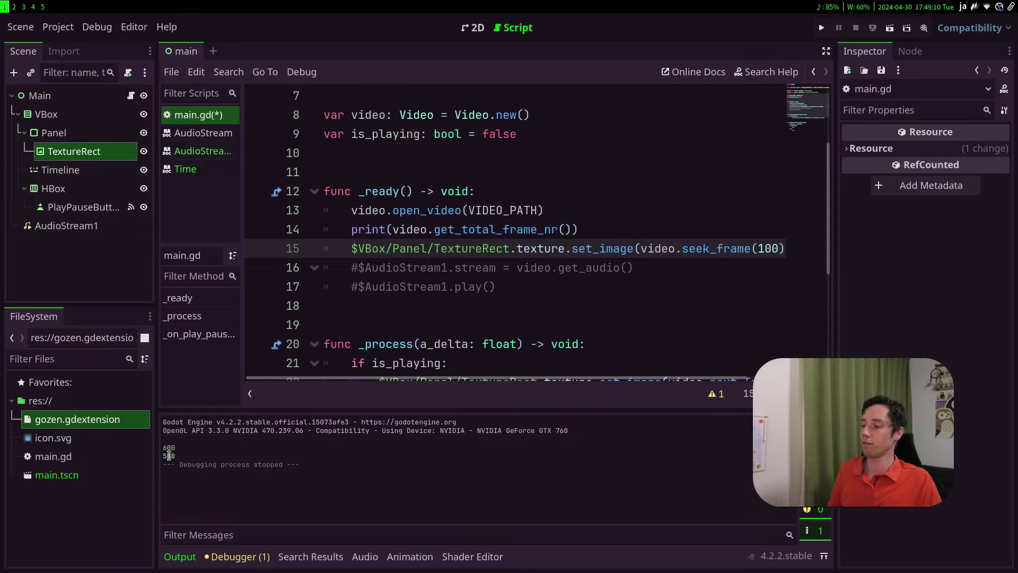
double_click(764, 248)
type("588")
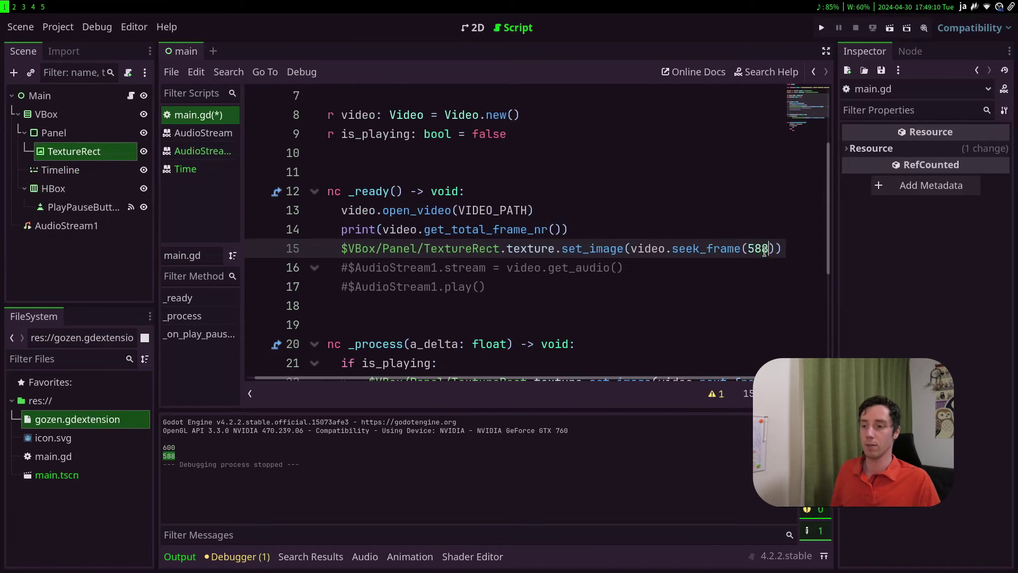
- Run the project at frame 588 and inspect the Invalid image error
key("F5")
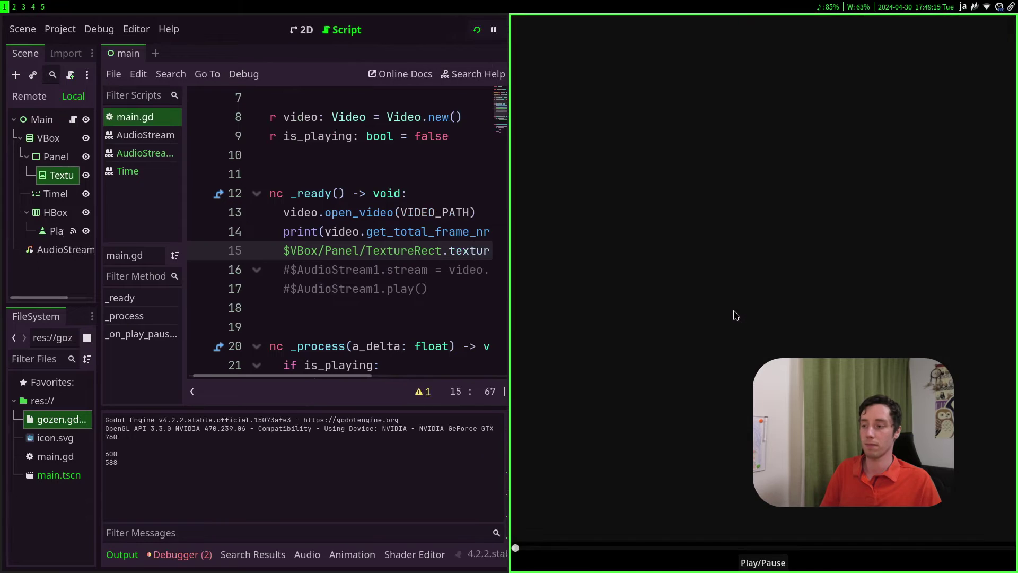
left_click(206, 561)
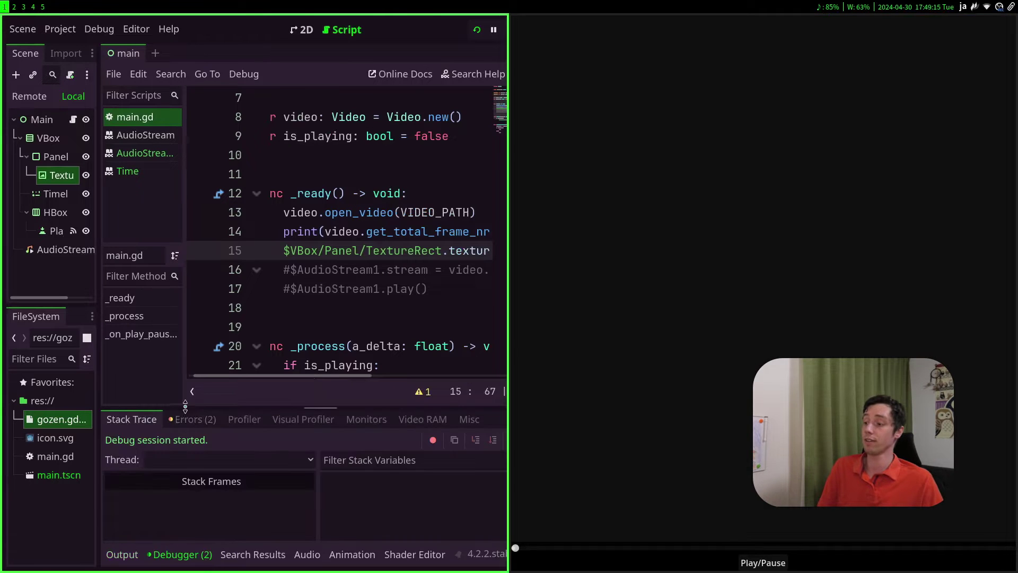
left_click(191, 420)
left_click(308, 485)
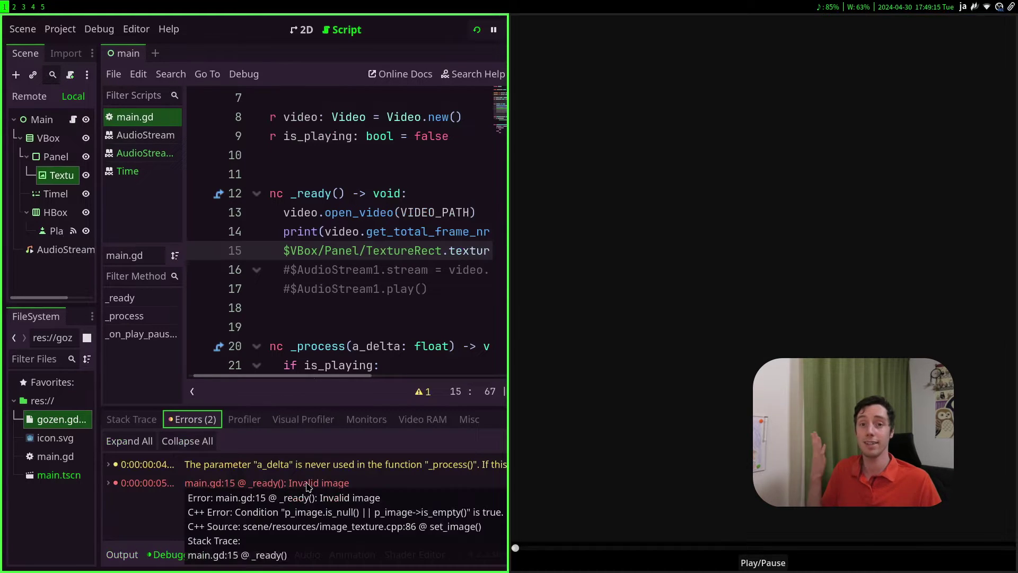
key("F8")
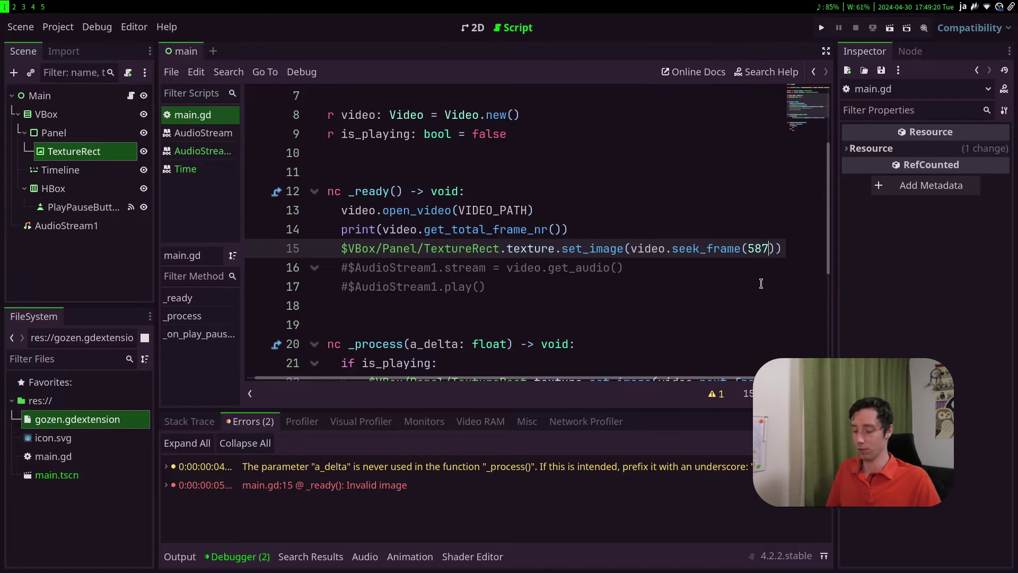
- Test-run the project with seek frames 587 and then 560
key("F5")
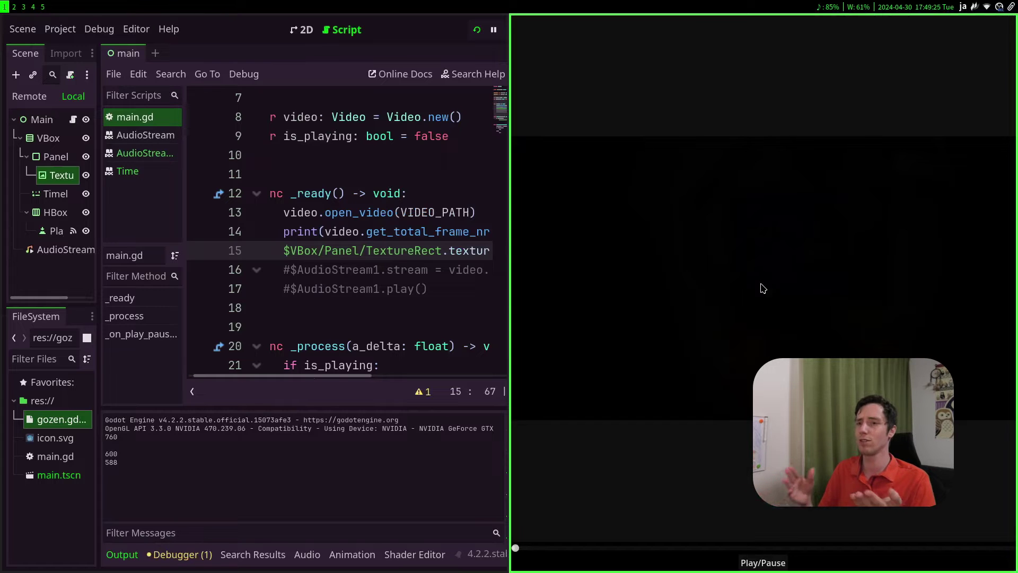
key("F8")
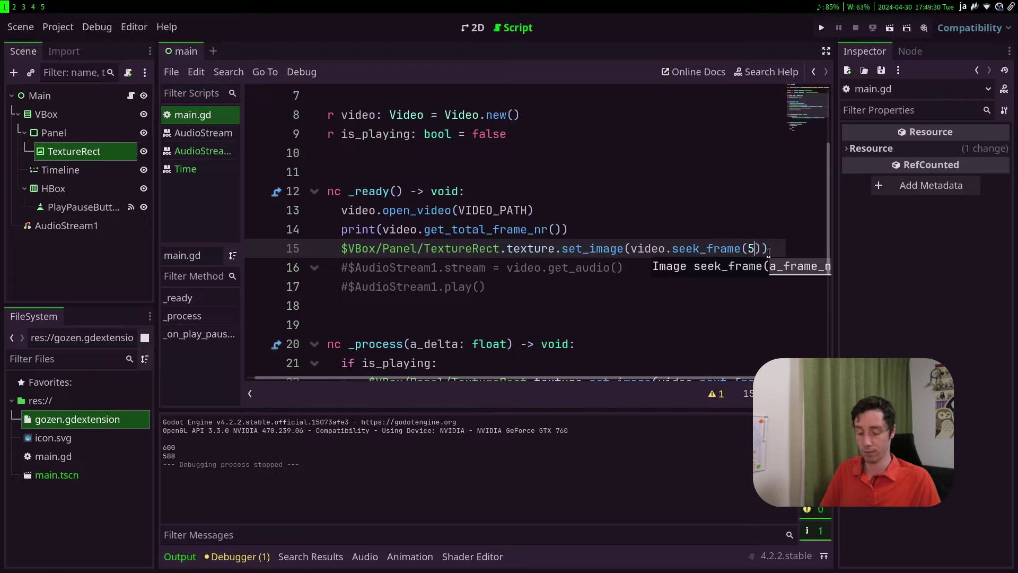
key("F5")
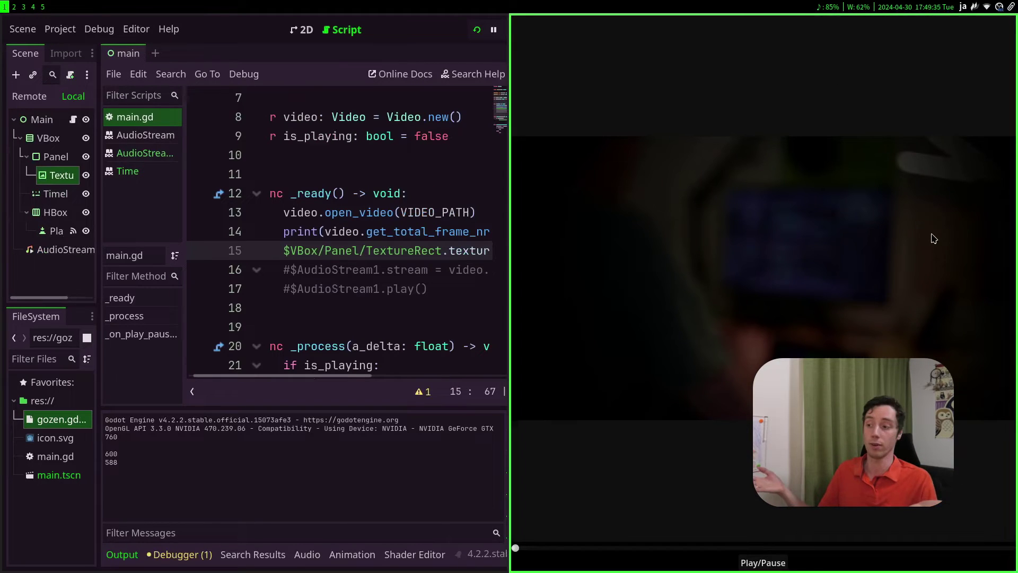
key("F8")
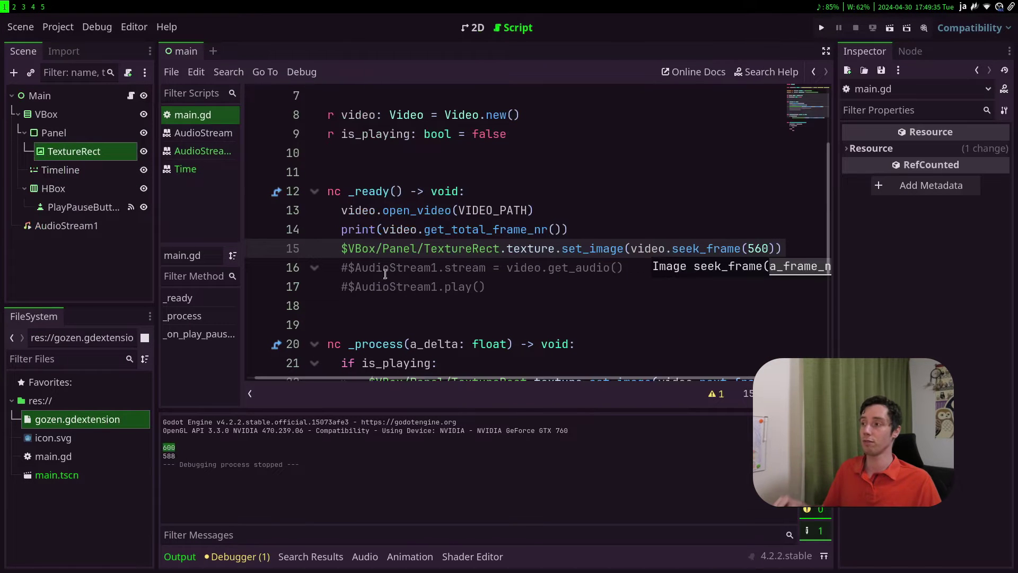
key("super+2")
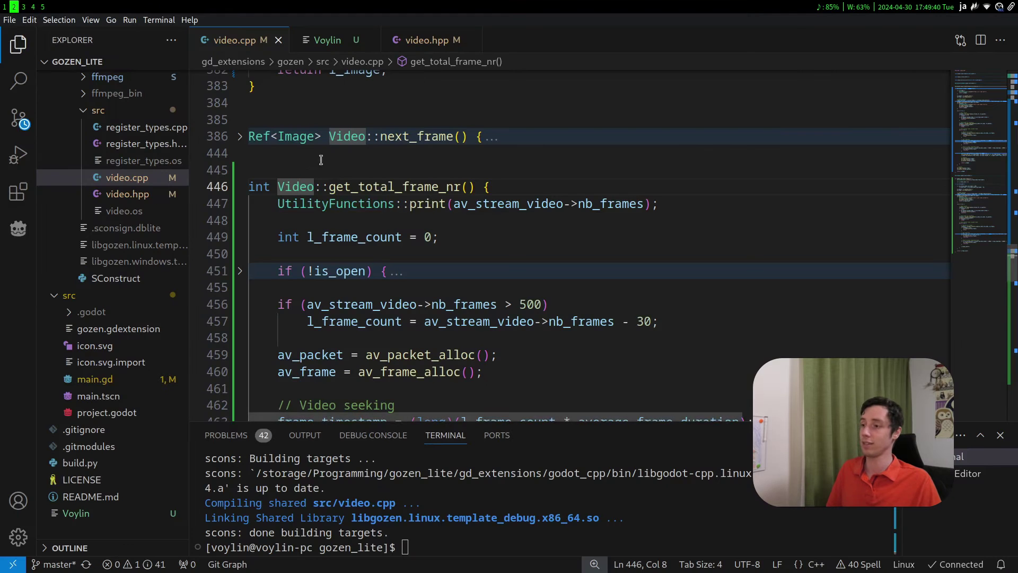
- Delete the UtilityFunctions::print(av_stream_video->nb_frames) line and review the remaining function
left_click_drag(688, 206, 691, 193)
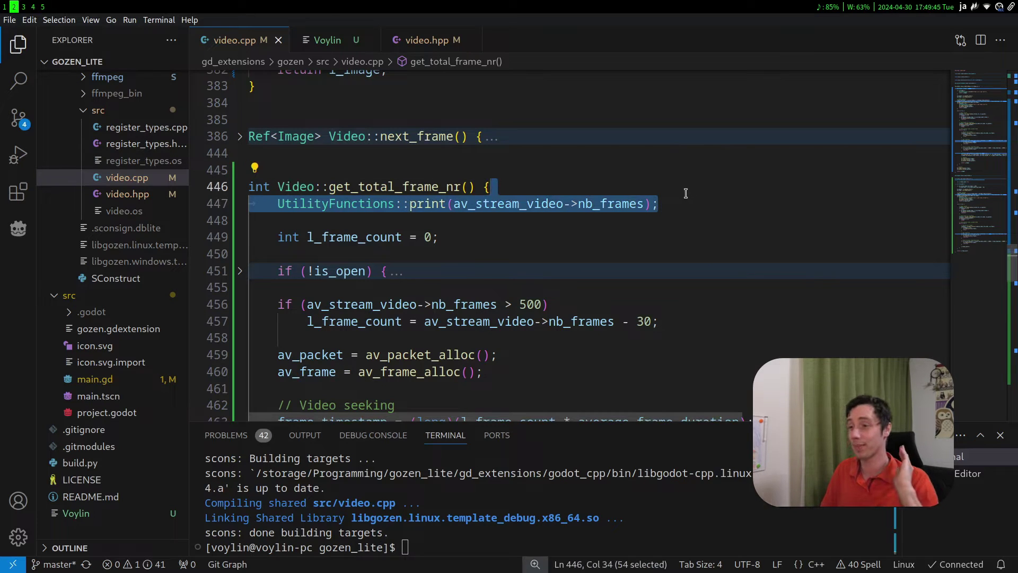
key("BackSpace")
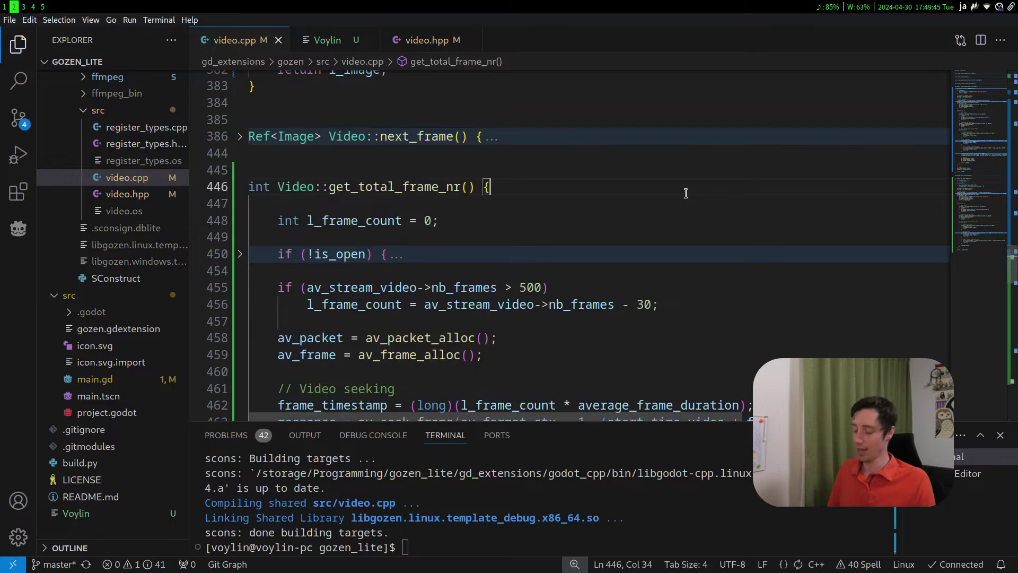
scroll(685, 281, "down", 2)
scroll(572, 147, "up", 2)
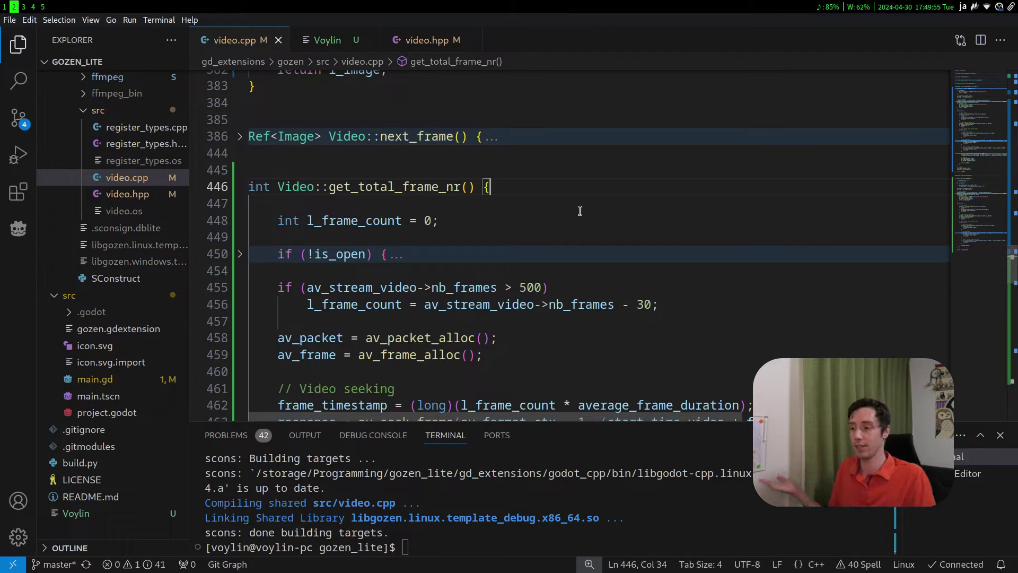
scroll(478, 277, "down", 2)
scroll(477, 276, "down", 5)
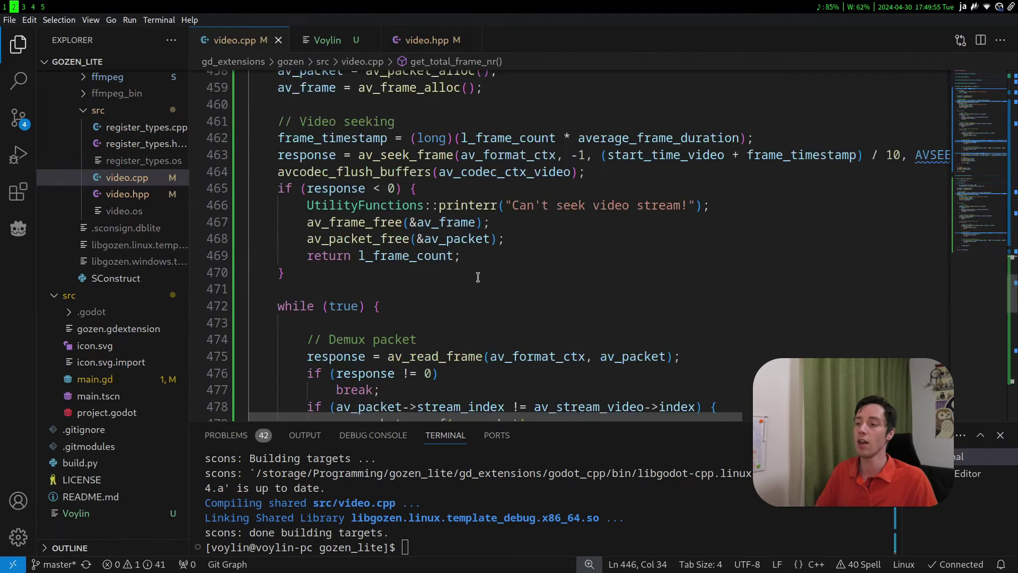
scroll(478, 277, "down", 1)
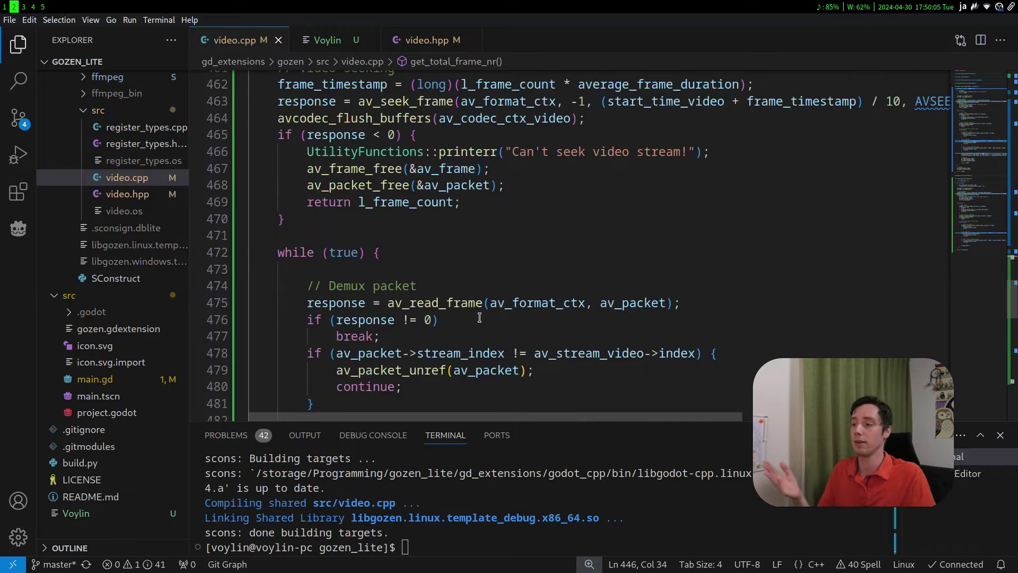
scroll(510, 297, "down", 3)
scroll(506, 296, "down", 2)
scroll(502, 296, "down", 2)
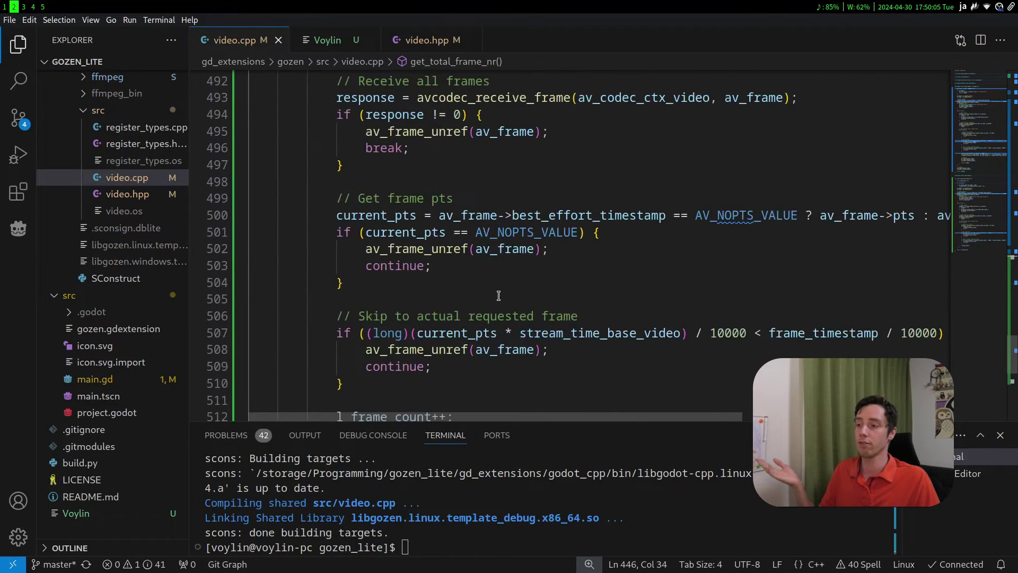
scroll(498, 295, "down", 2)
left_click_drag(477, 353, 250, 303)
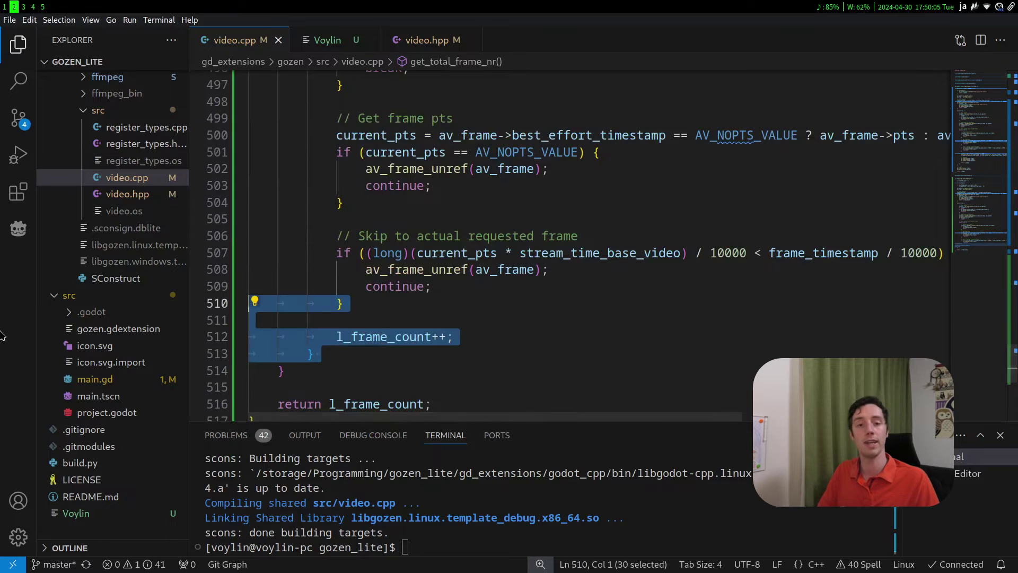
scroll(494, 315, "up", 3)
scroll(492, 316, "up", 3)
left_click(486, 320)
scroll(481, 321, "up", 4)
scroll(477, 324, "up", 2)
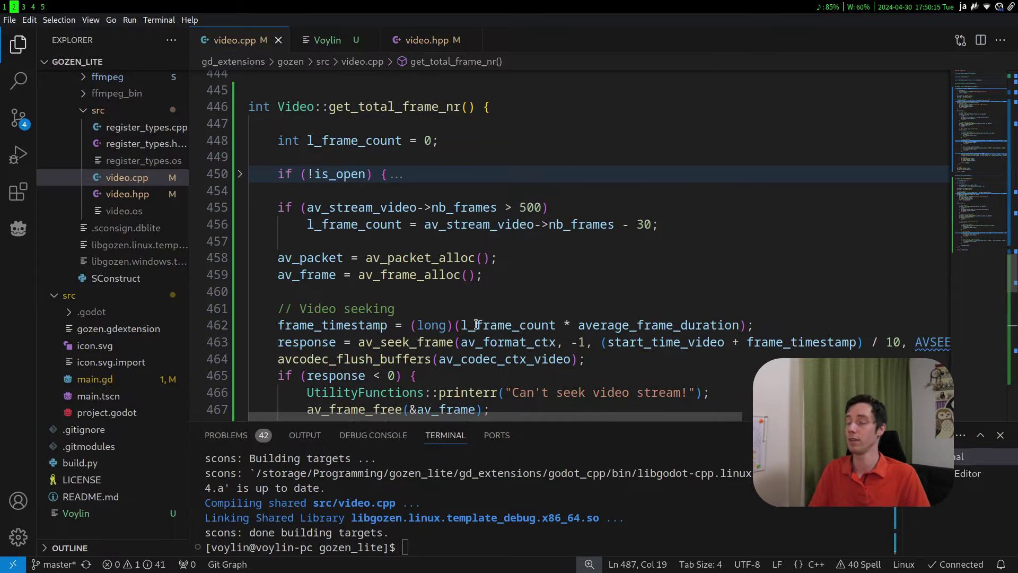
double_click(452, 111)
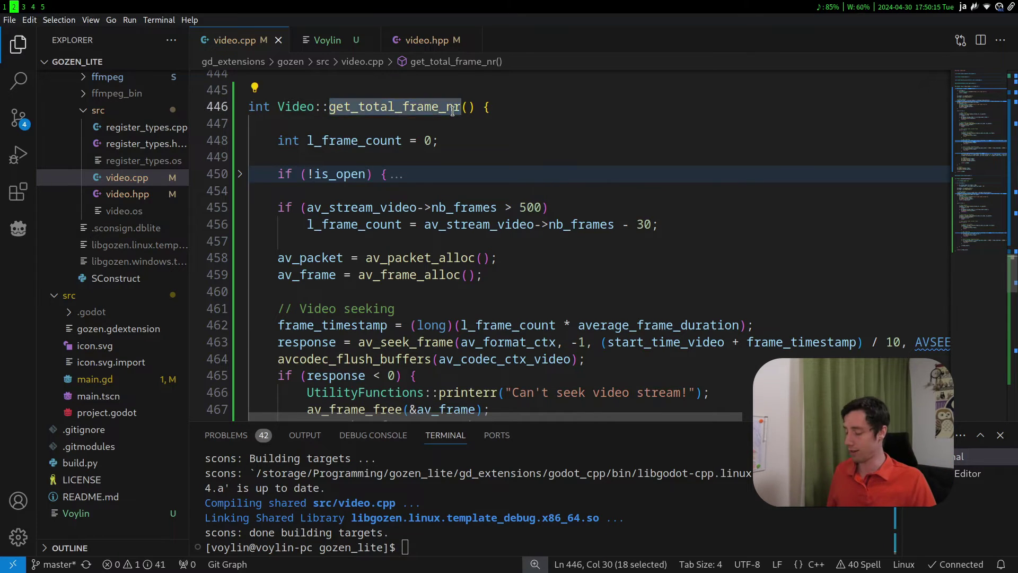
left_click(459, 36)
left_click(448, 214)
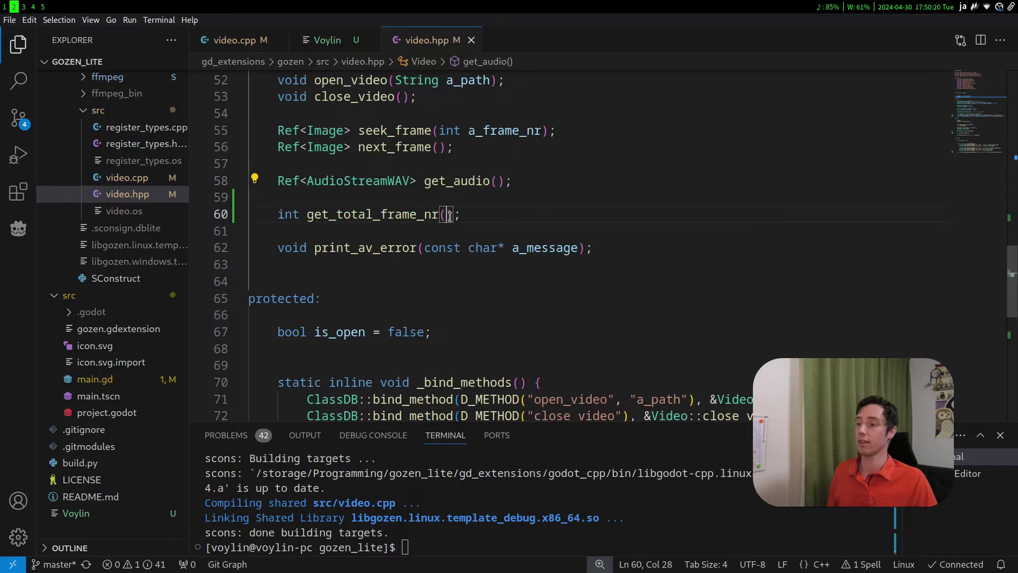
key("ctrl+c")
key("ctrl+v")
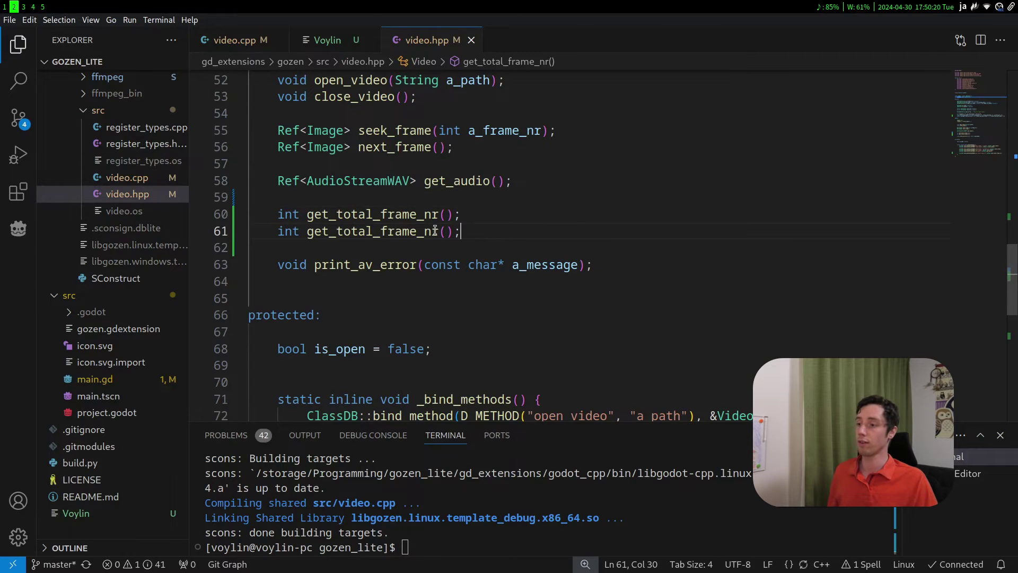
left_click(435, 231)
type("_innacurate")
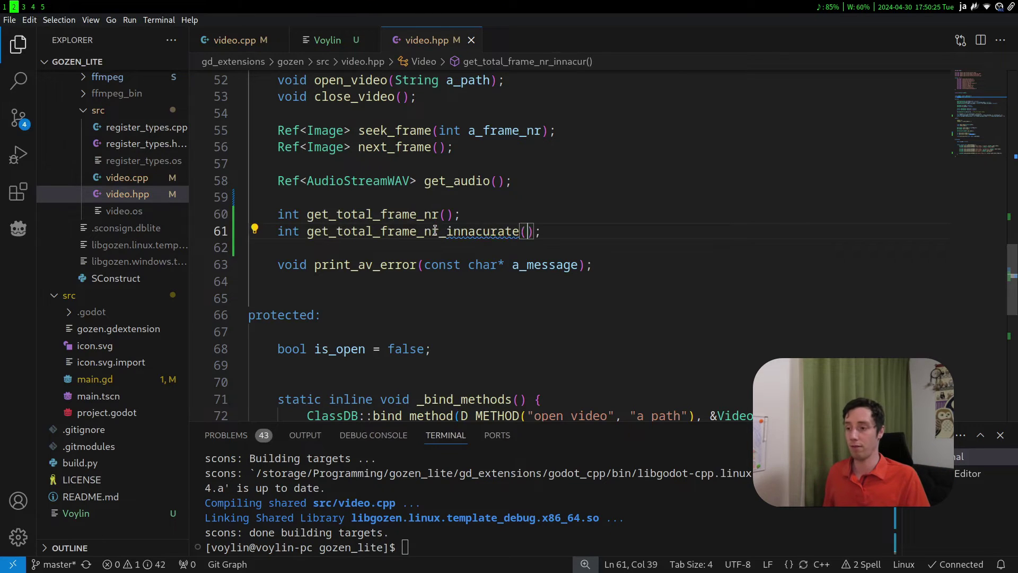
key("shift+Home")
key("BackSpace")
key("BackSpace")
key("BackSpace")
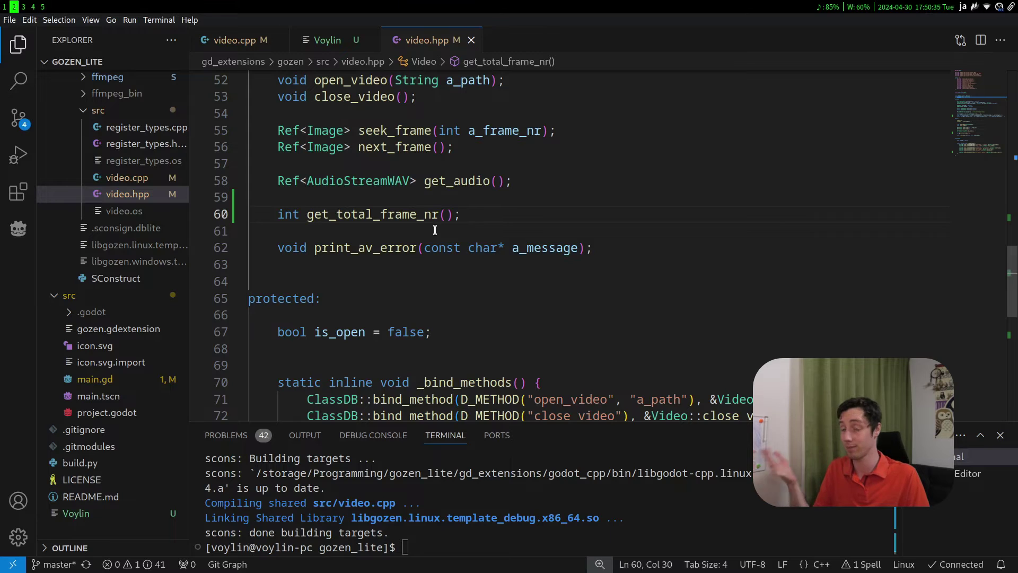
left_click(234, 42)
scroll(554, 208, "down", 2)
scroll(554, 207, "up", 2)
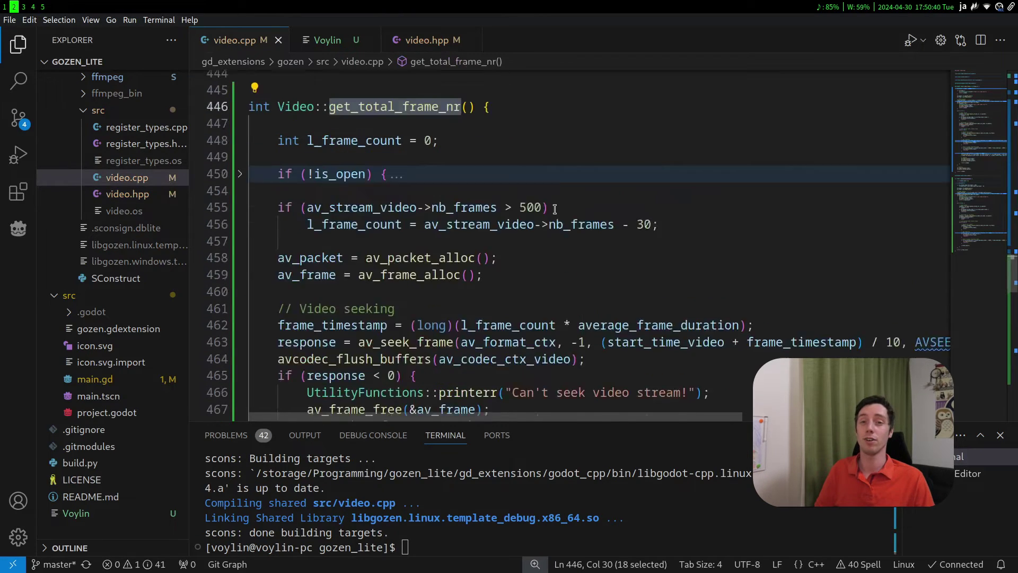
scroll(555, 208, "up", 1)
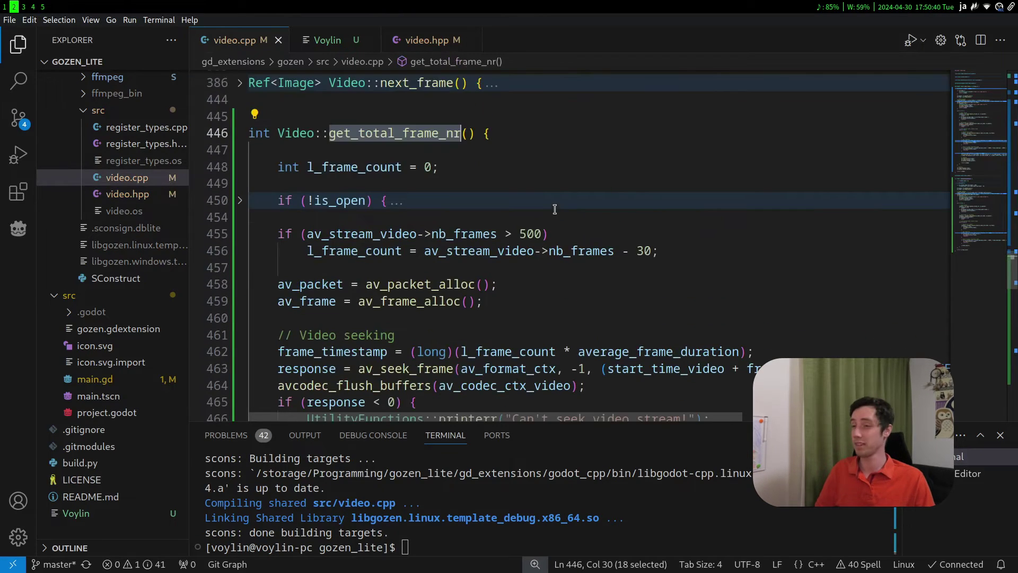
- Remove a mistyped digit from the nb_frames - 30 offset on line 456
left_click(644, 250)
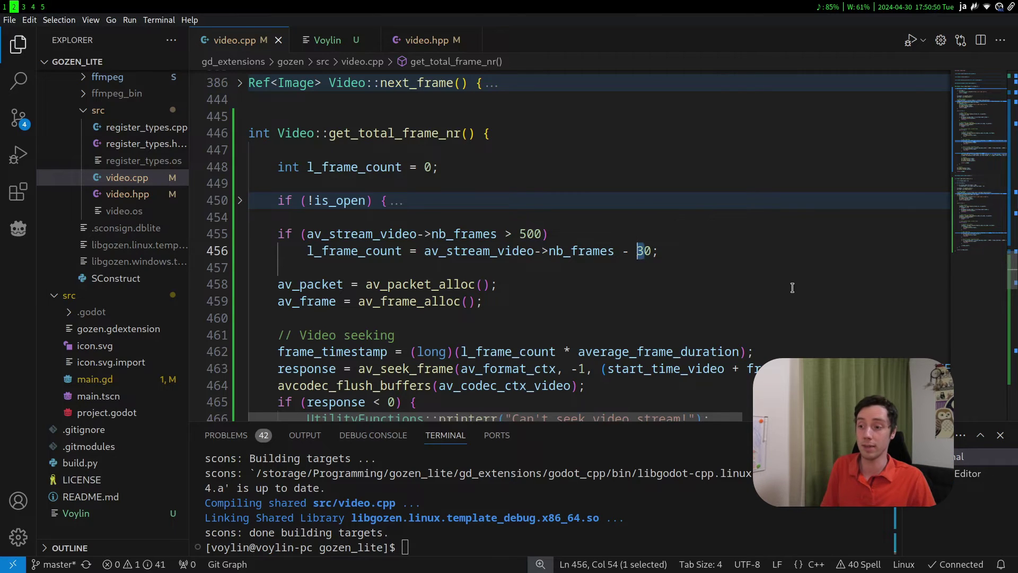
type("2")
key("BackSpace")
type("3")
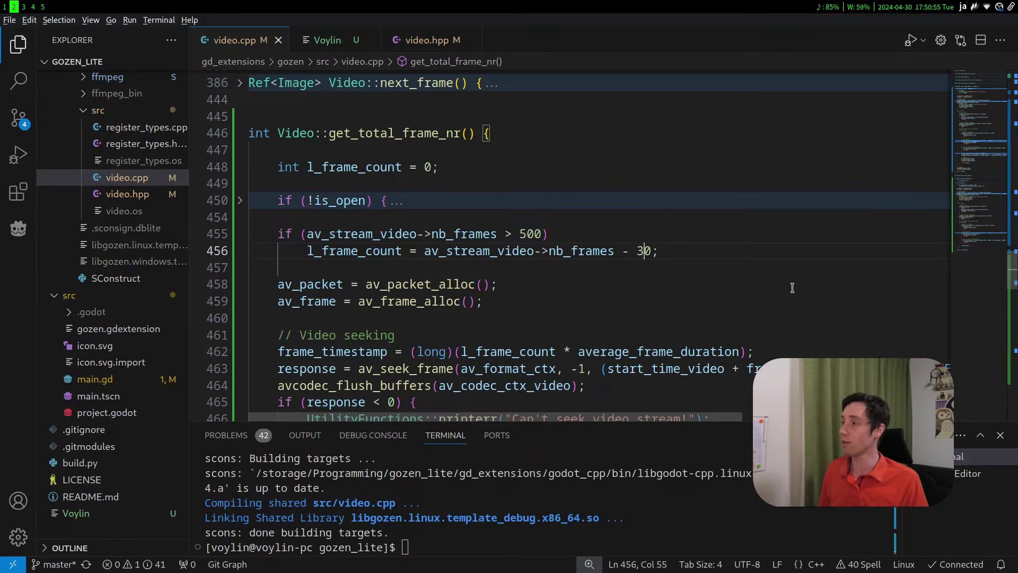
key("super+1")
- Add var start_time := Time.get_ticks_usec() on a new line above set_image
key("Home")
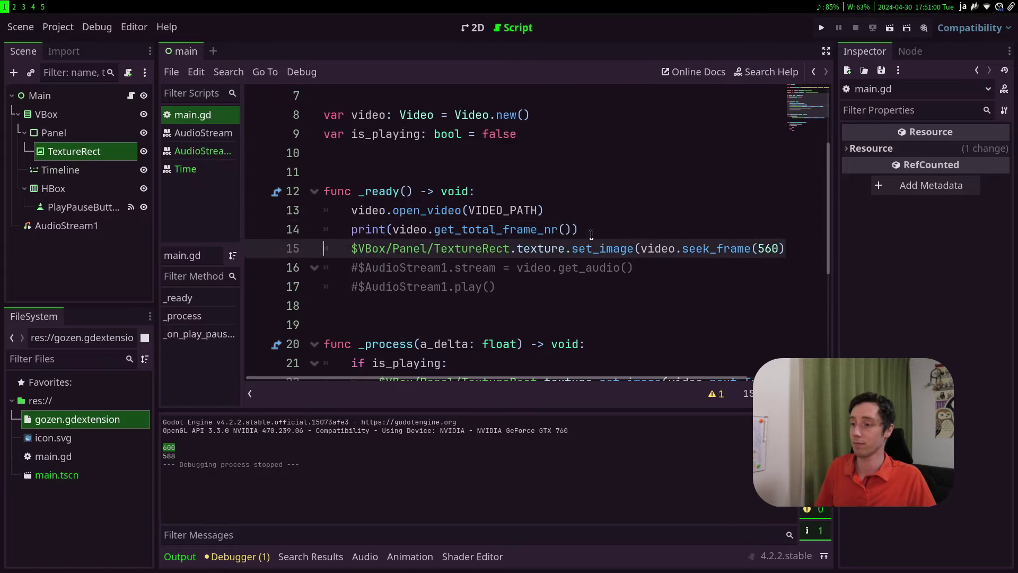
key("ctrl+shift+Return")
type("var start_time := Tie")
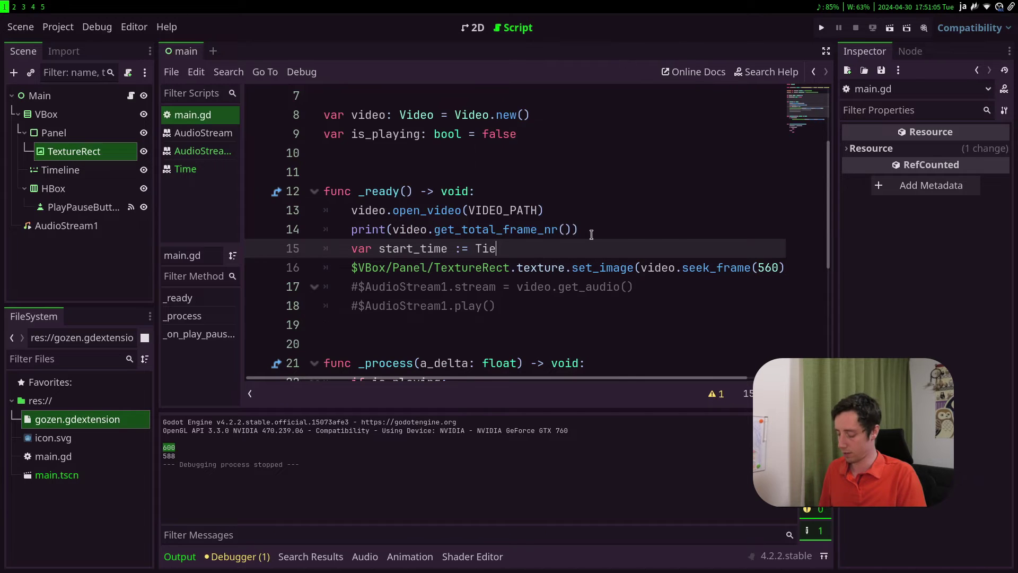
key("BackSpace")
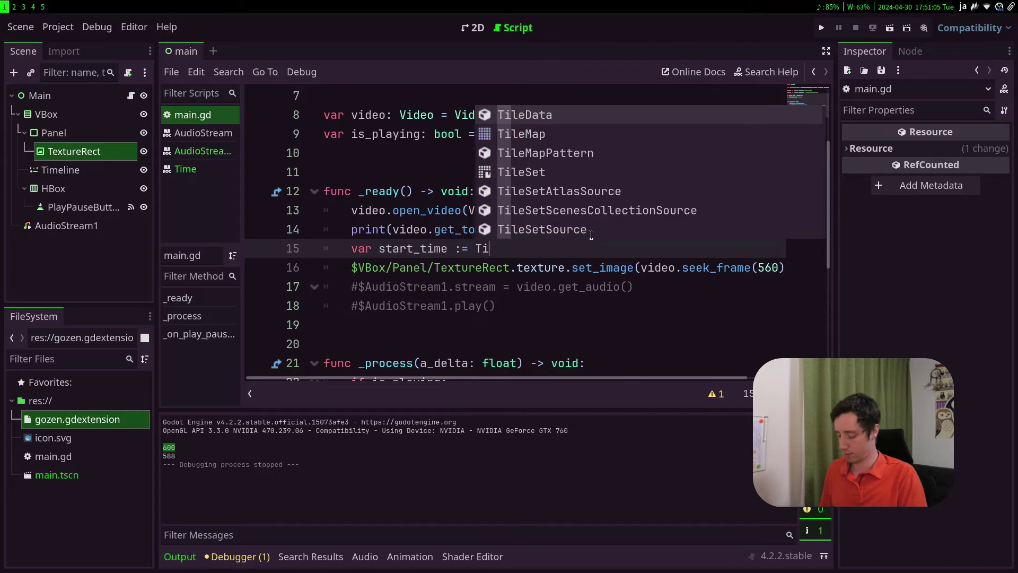
type("me")
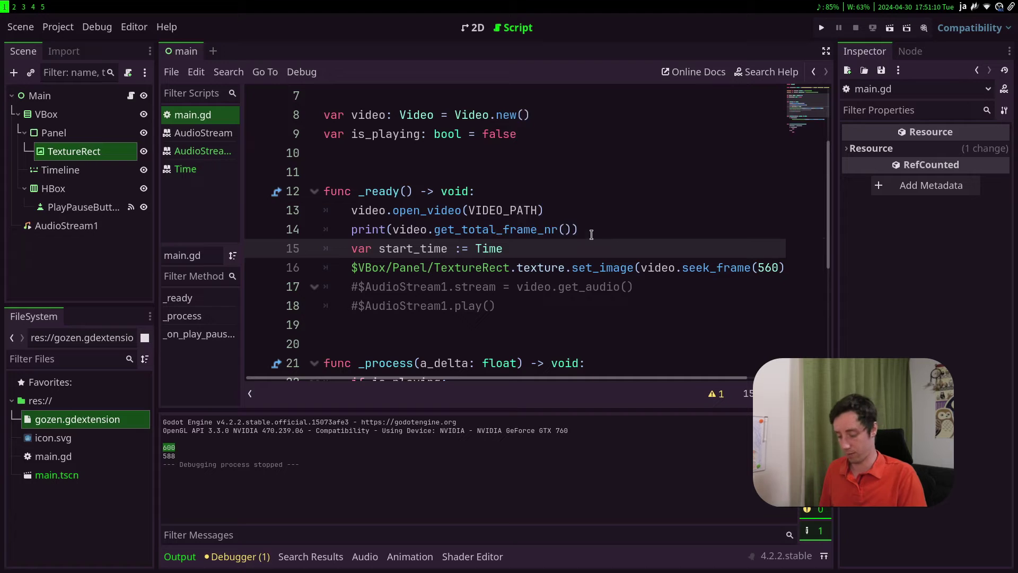
type(".getus")
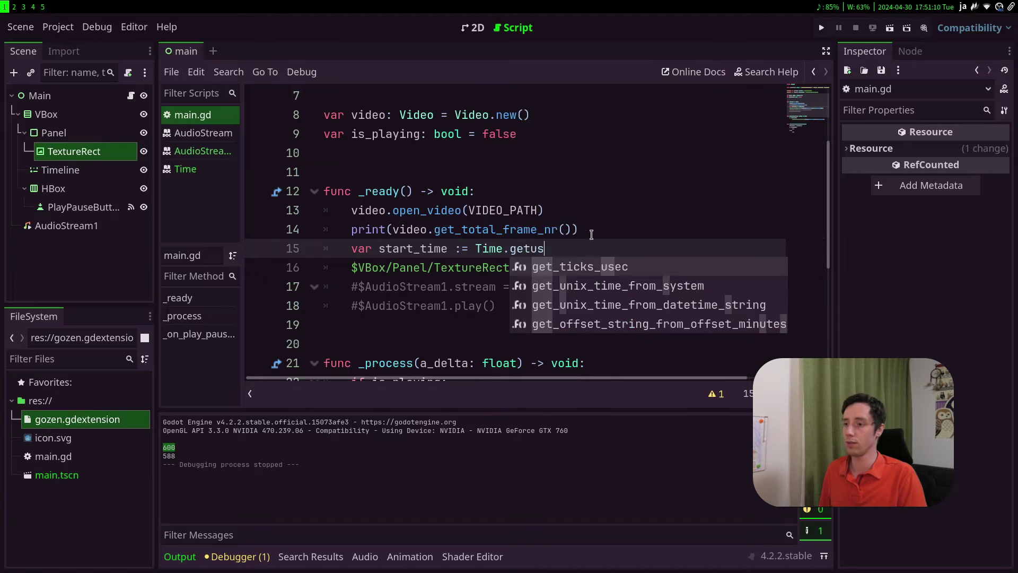
key("Return")
- Print start_time - Time.get_ticks_usec() after set_image and run the scene
key("Down")
key("End")
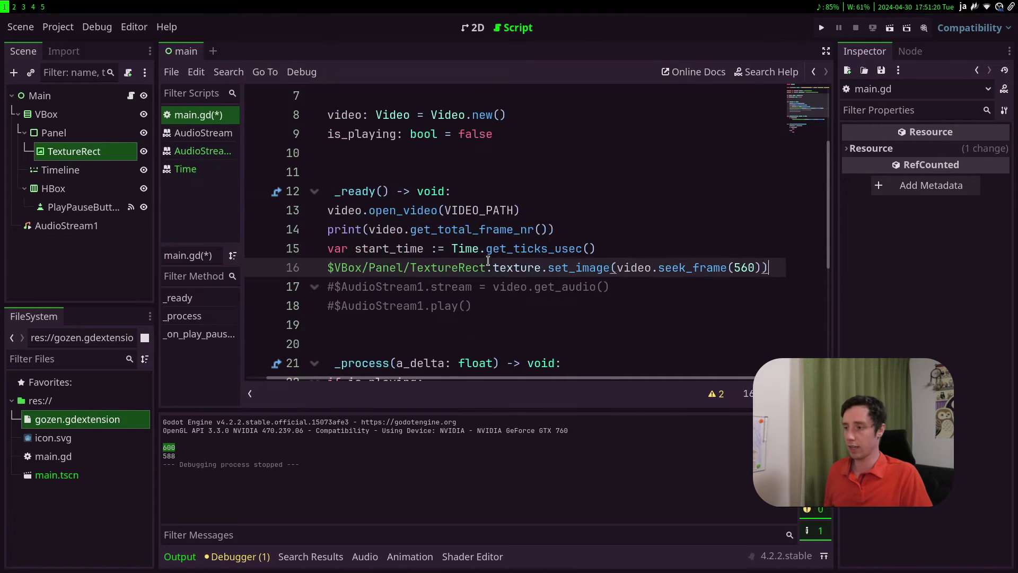
key("Return")
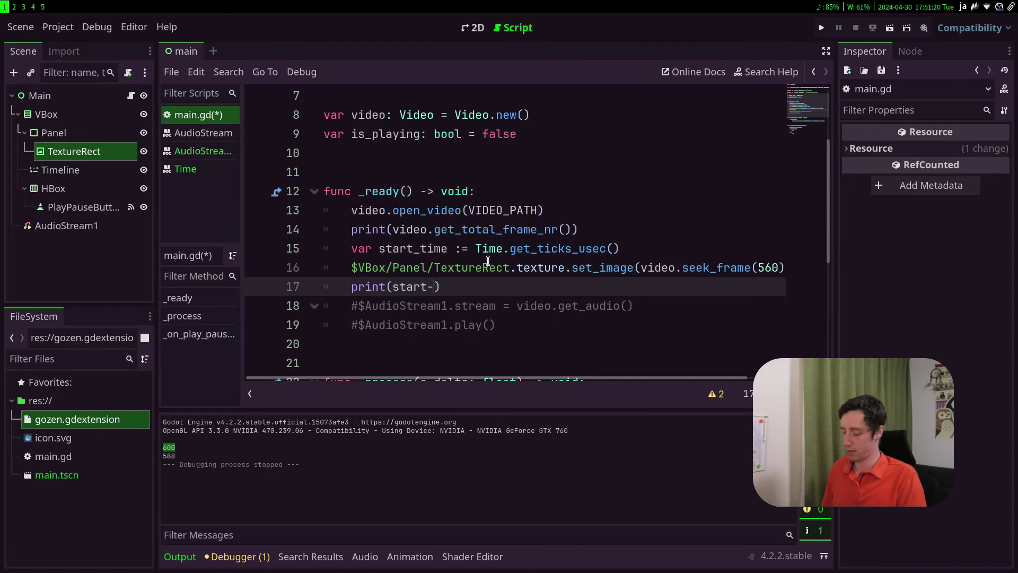
key("Left")
key("Left")
key("Left")
key("BackSpace")
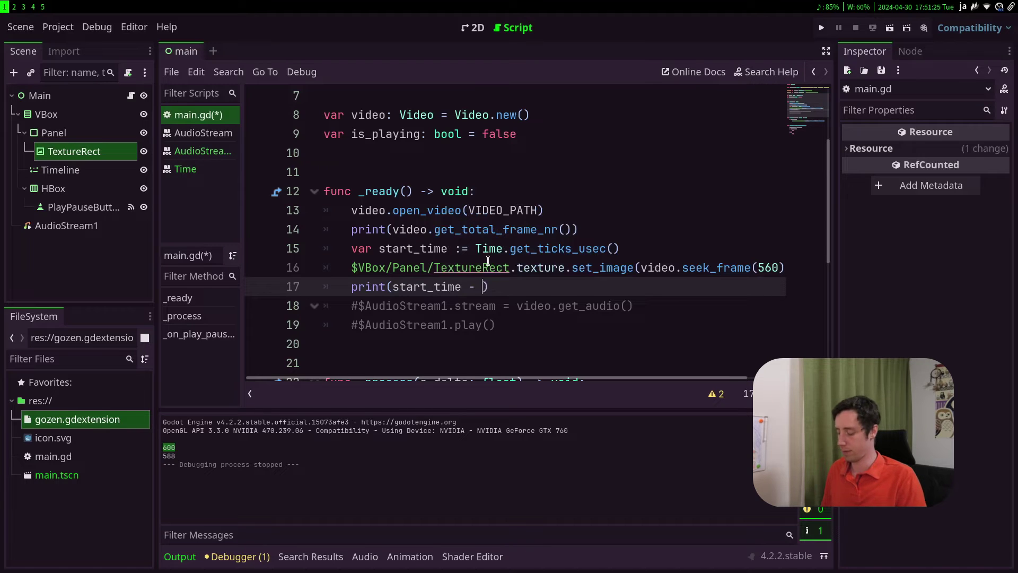
type("Time.get_ticks_usec()")
key("F5")
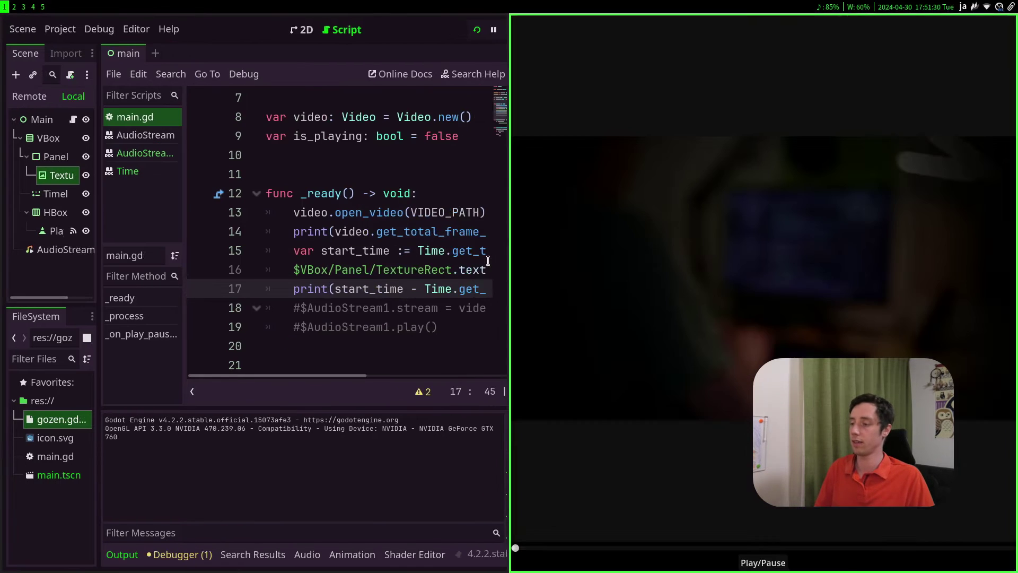
- Reverse the print to Time.get_ticks_usec() - start_time and rerun the scene
key("F8")
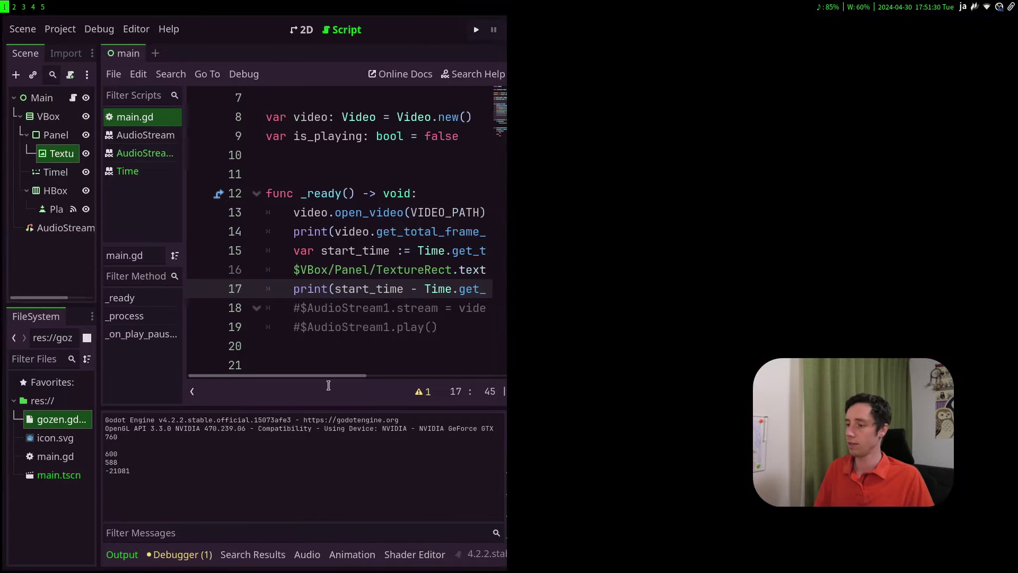
double_click(440, 286)
key("BackSpace")
key("Delete")
key("Delete")
key("Delete")
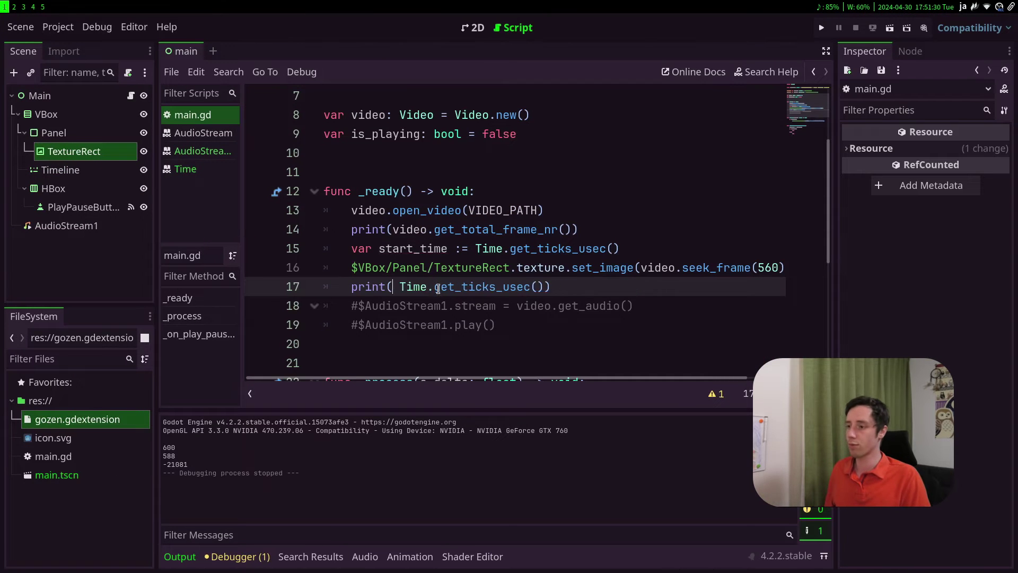
key("End")
type("start_time")
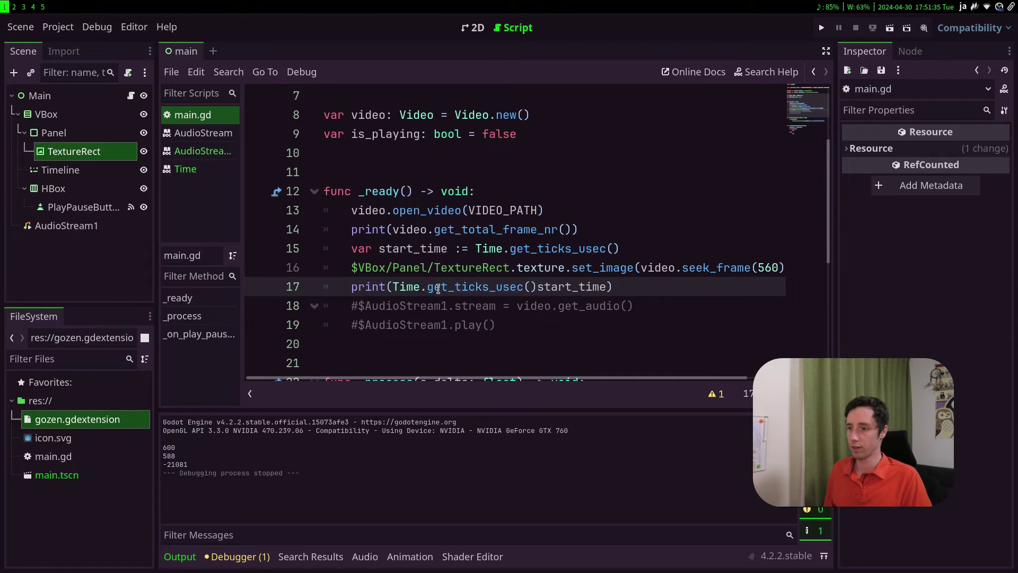
type("-")
key("F5")
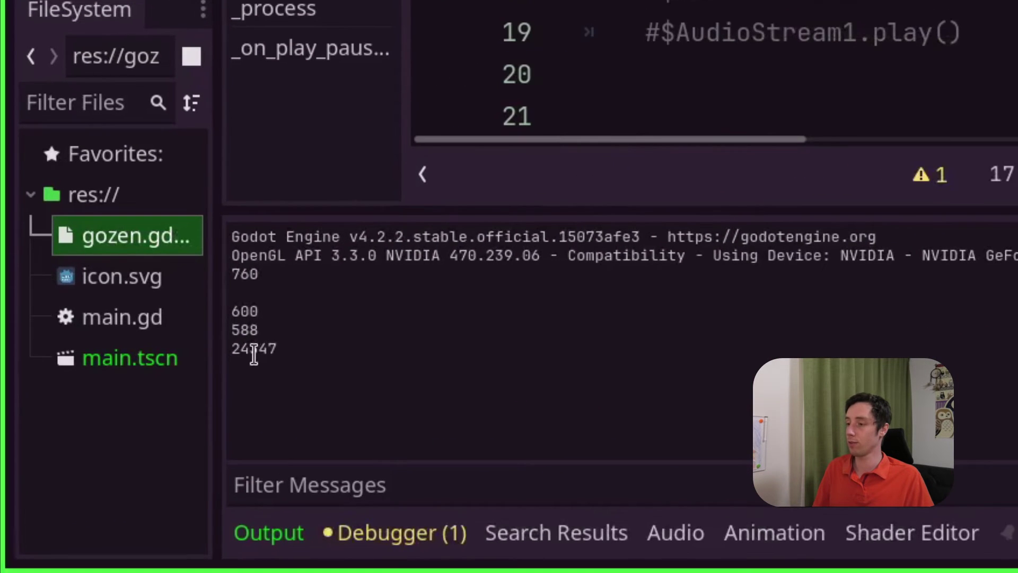
- Switch both timing calls from get_ticks_usec to get_ticks_msec and rerun
double_click(131, 455)
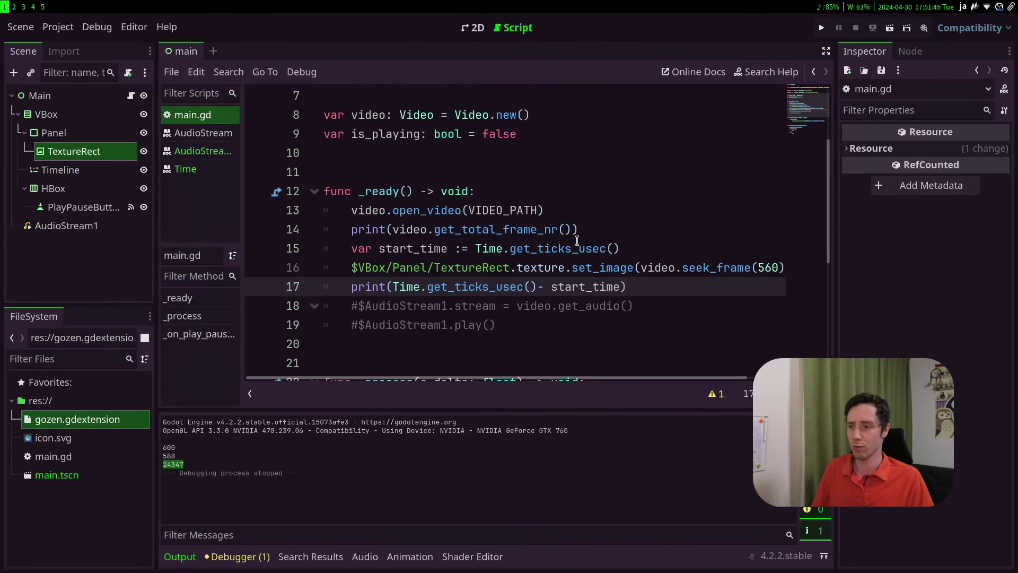
left_click(580, 248)
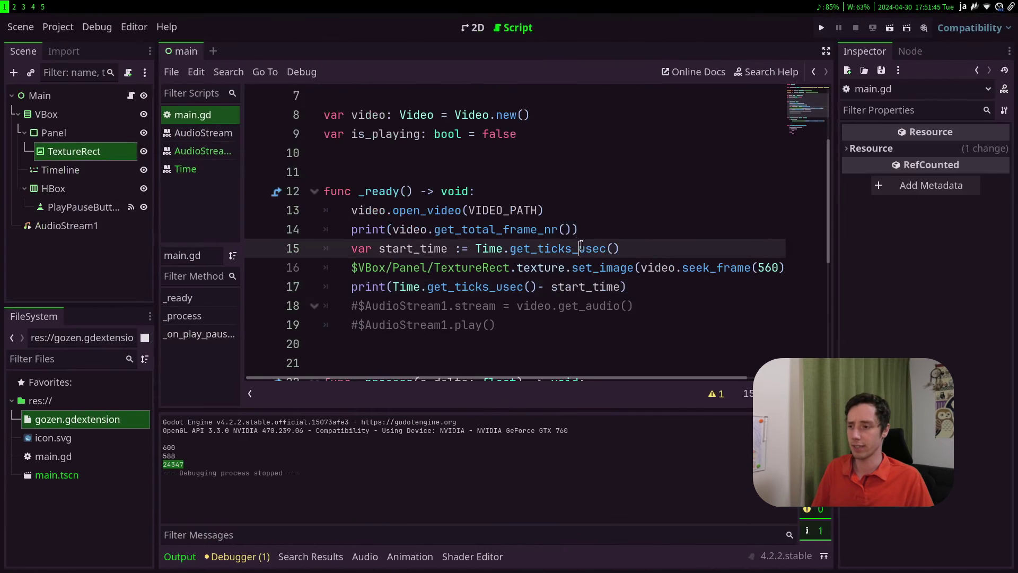
left_click(500, 286)
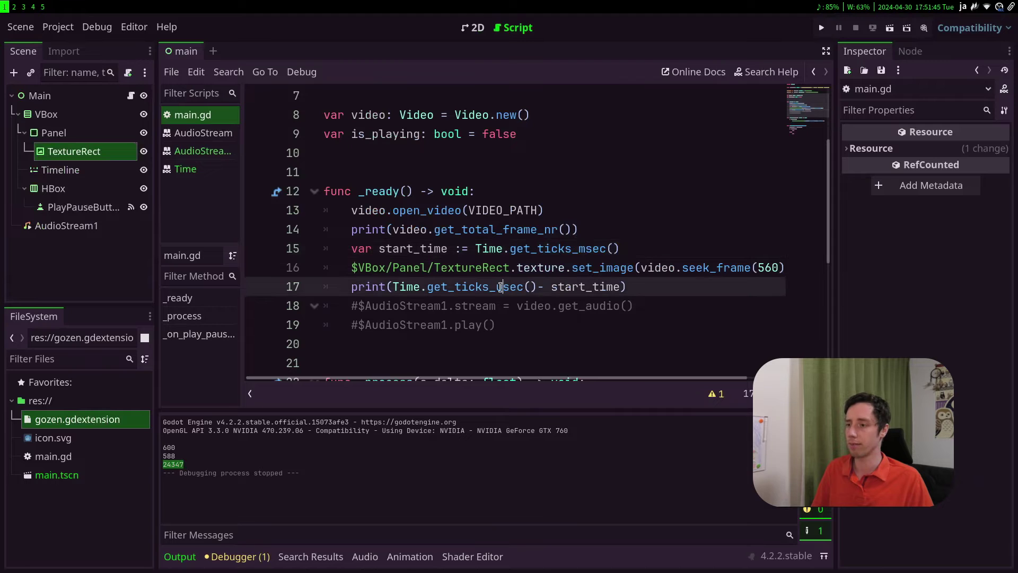
type("m")
key("F5")
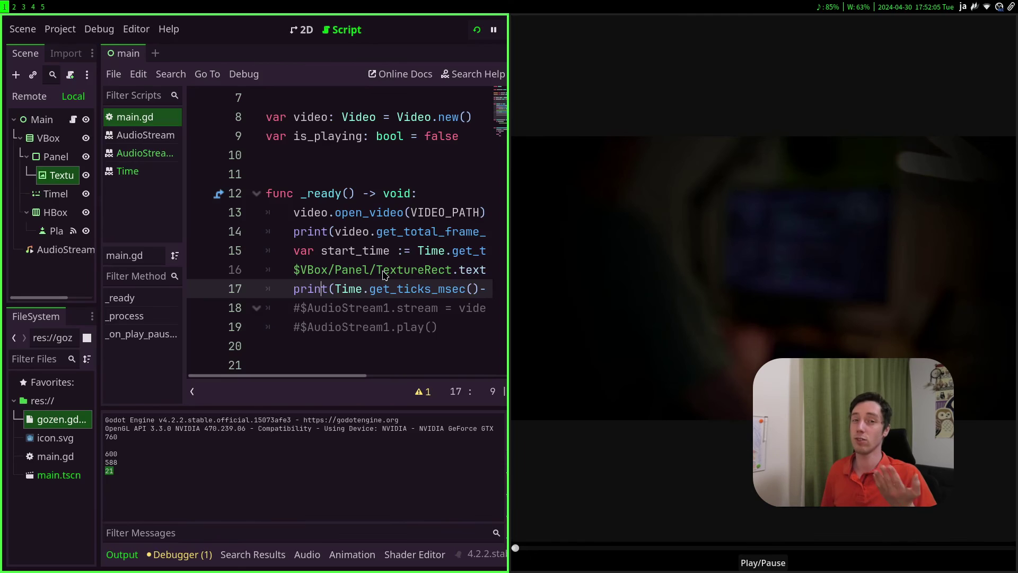
key("F8")
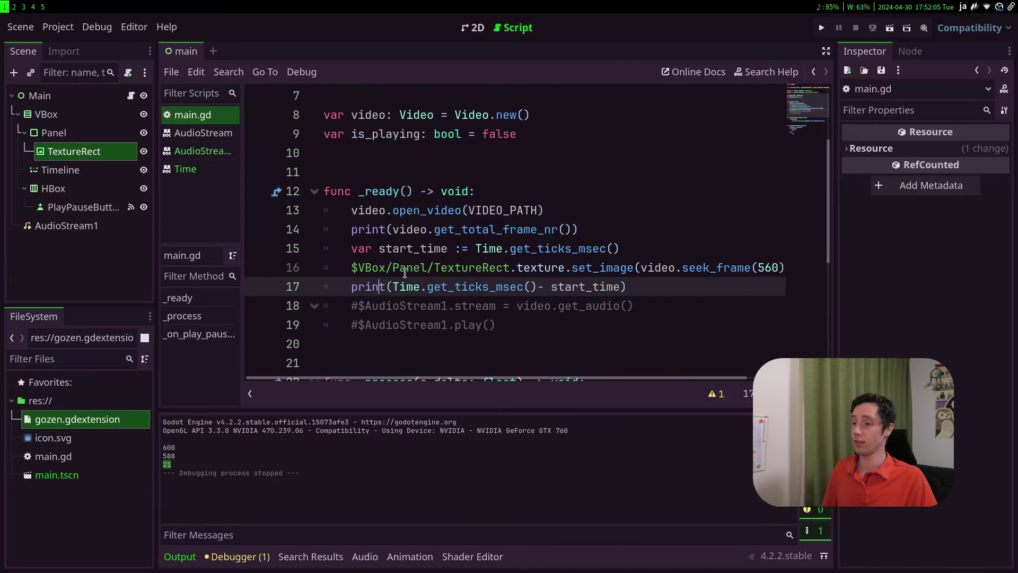
- Rename the get_total_frame_nr definition in video.cpp to _get_total_frame_nr
key("alt+Tab")
scroll(534, 216, "up", 3)
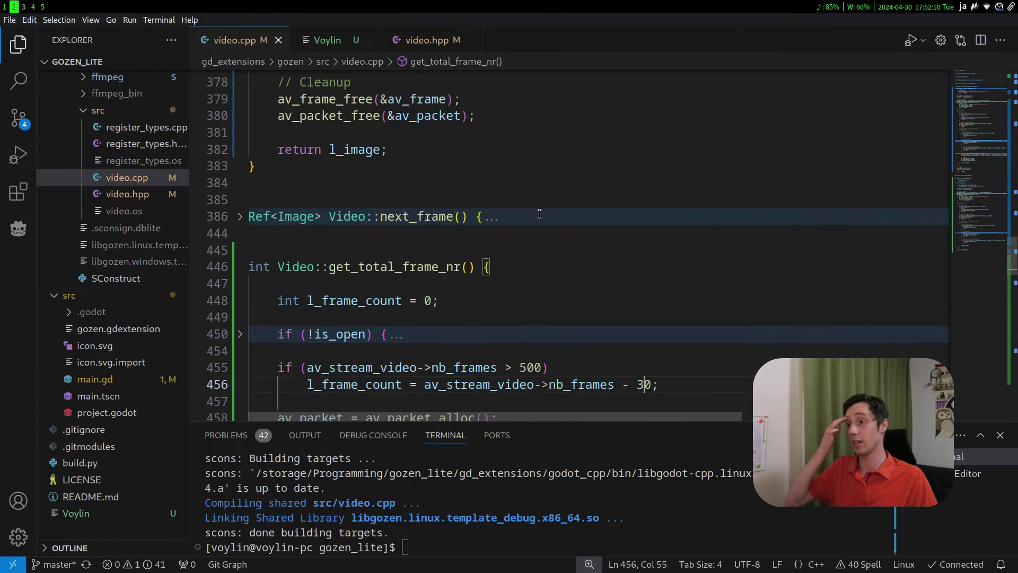
scroll(522, 213, "up", 5)
scroll(522, 213, "up", 3)
scroll(522, 213, "up", 3)
scroll(522, 213, "up", 10)
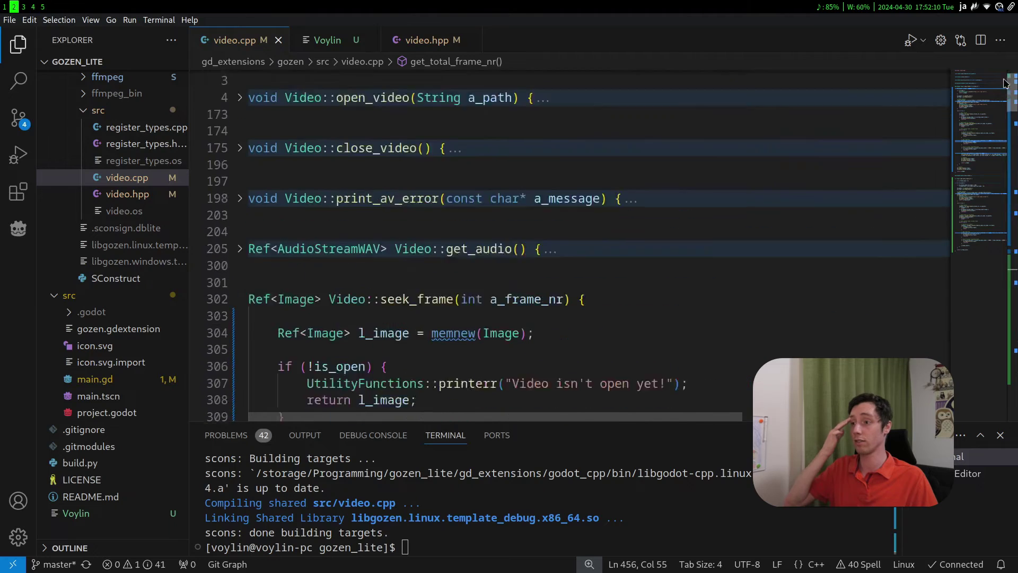
left_click_drag(1013, 80, 1014, 179)
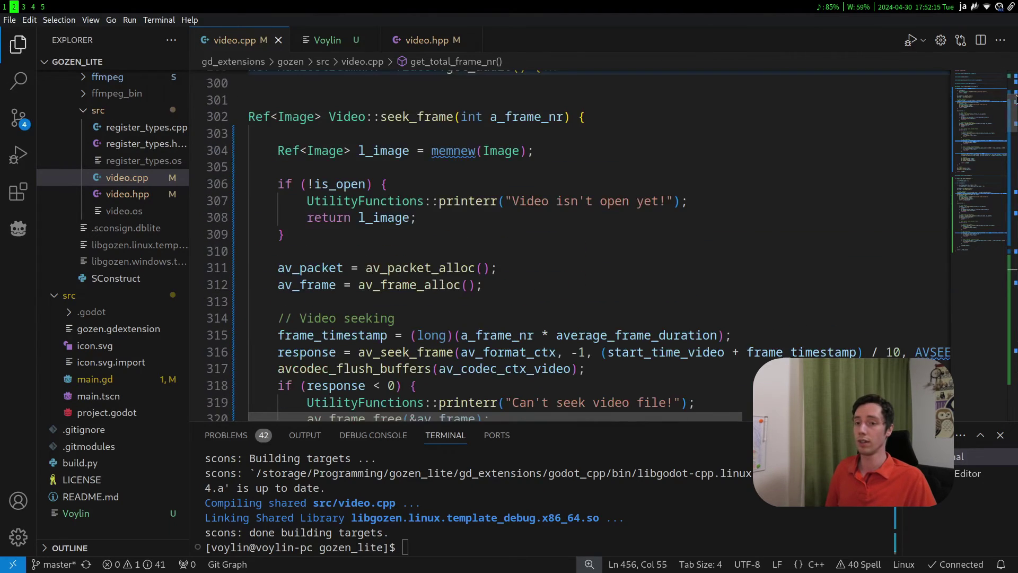
scroll(588, 211, "down", 10)
scroll(588, 211, "down", 5)
scroll(588, 211, "down", 2)
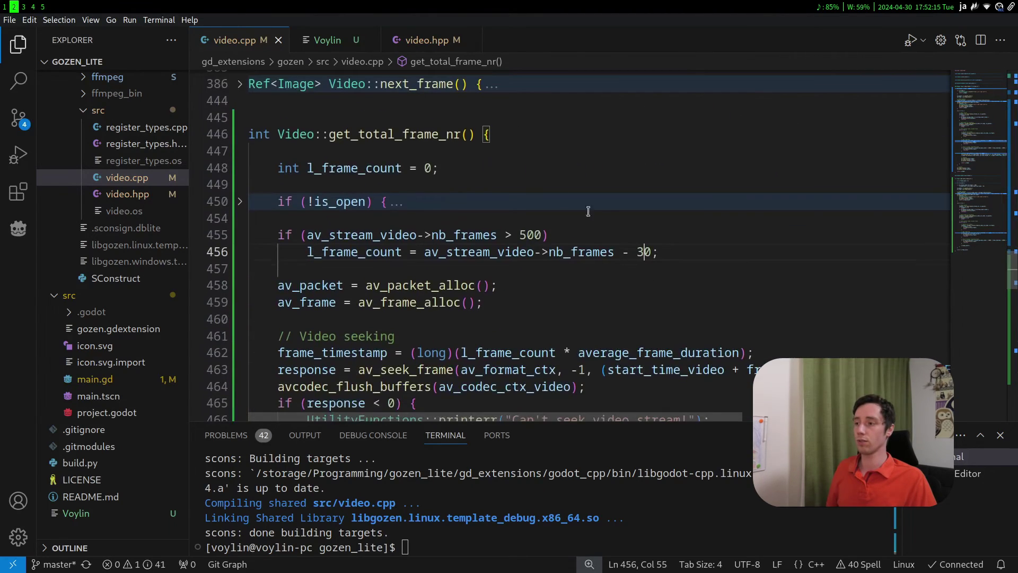
double_click(327, 136)
left_click(327, 137)
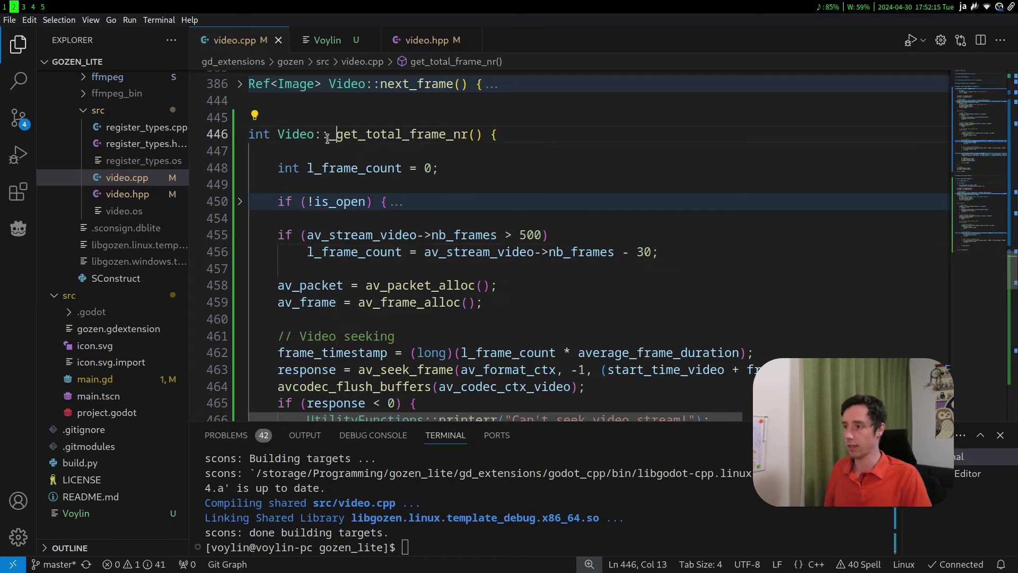
type("_")
key("Escape")
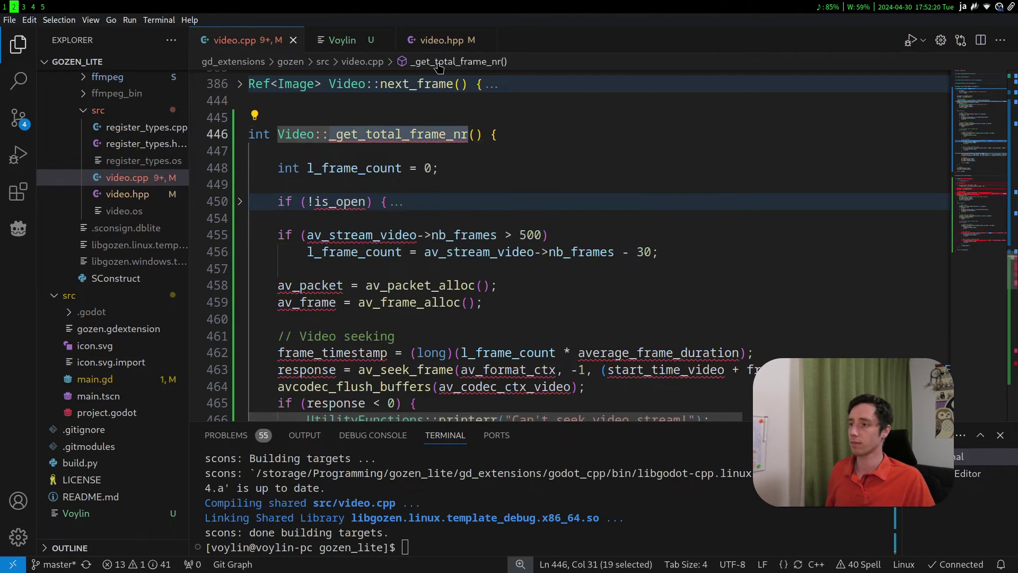
- Declare _get_total_frame_nr in video.hpp below the original get_total_frame_nr declaration
left_click(434, 44)
left_click(308, 215)
double_click(310, 214)
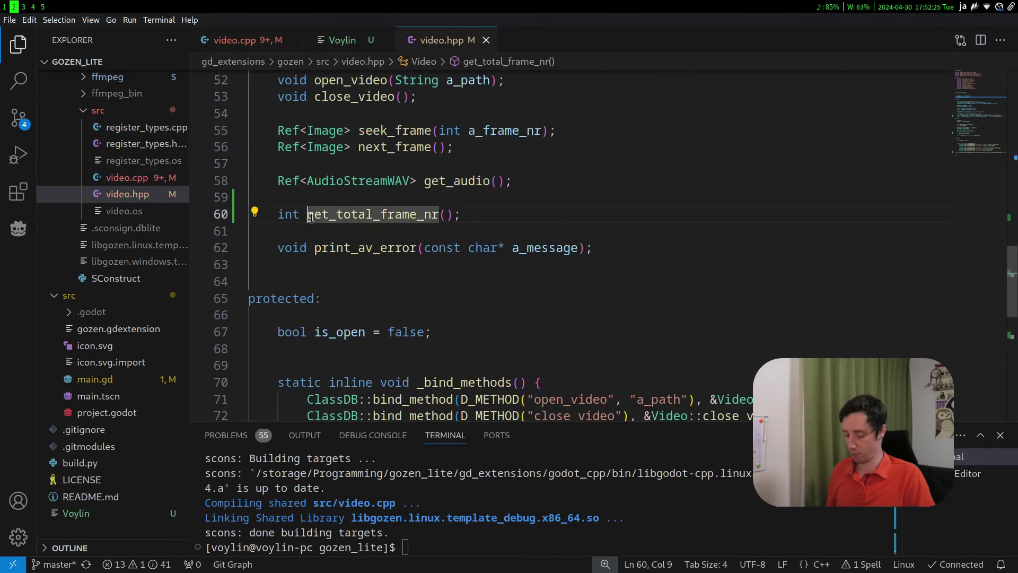
left_click(309, 215)
type("_")
key("shift+alt+Down")
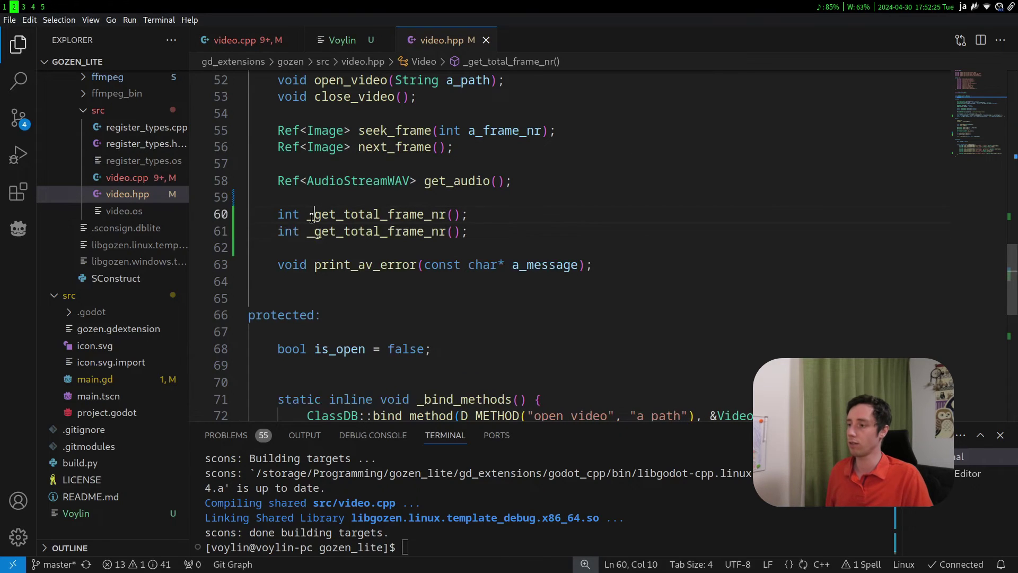
key("BackSpace")
left_click(368, 215)
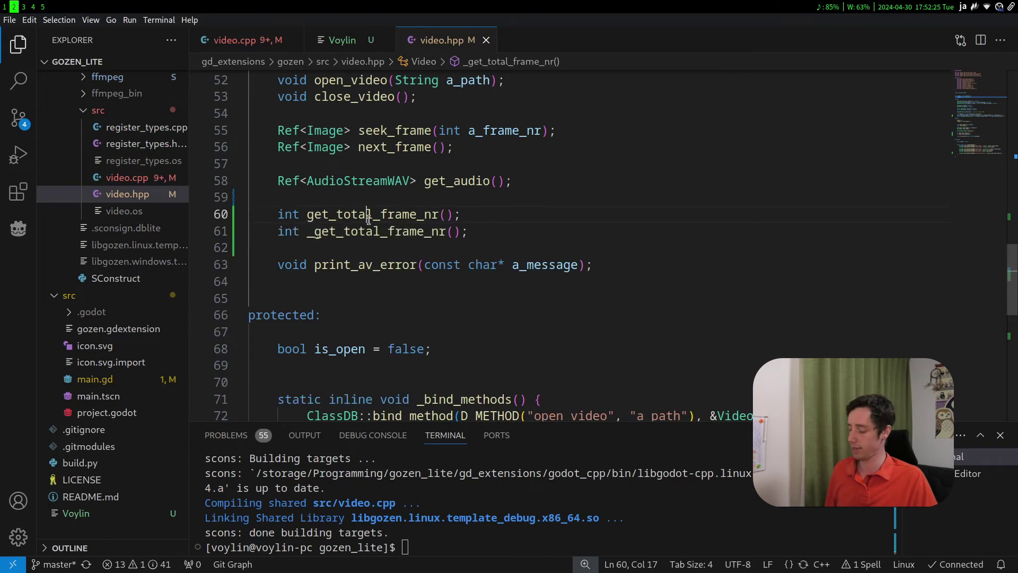
double_click(368, 231)
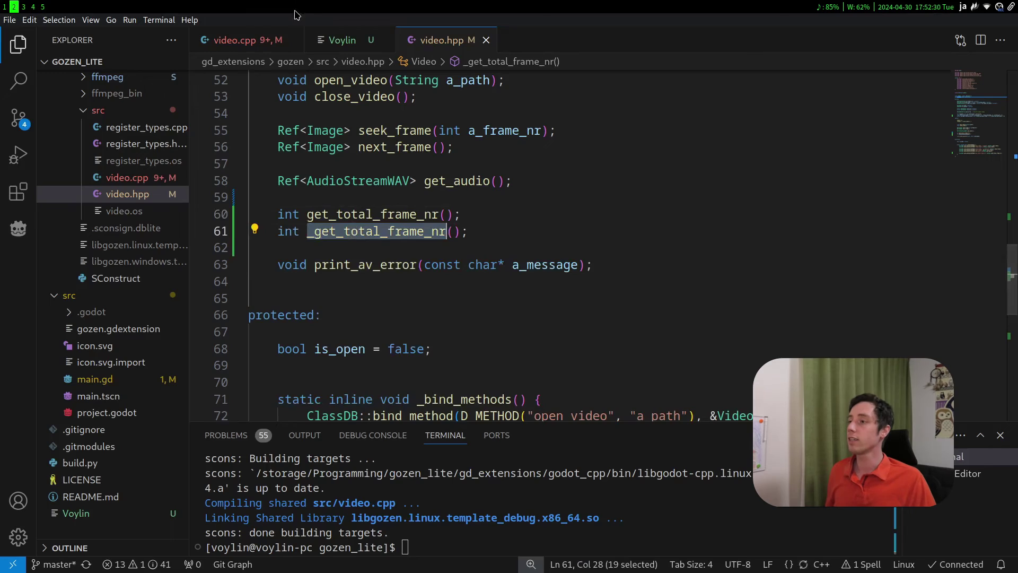
key("F12")
scroll(408, 147, "up", 15)
scroll(409, 147, "up", 8)
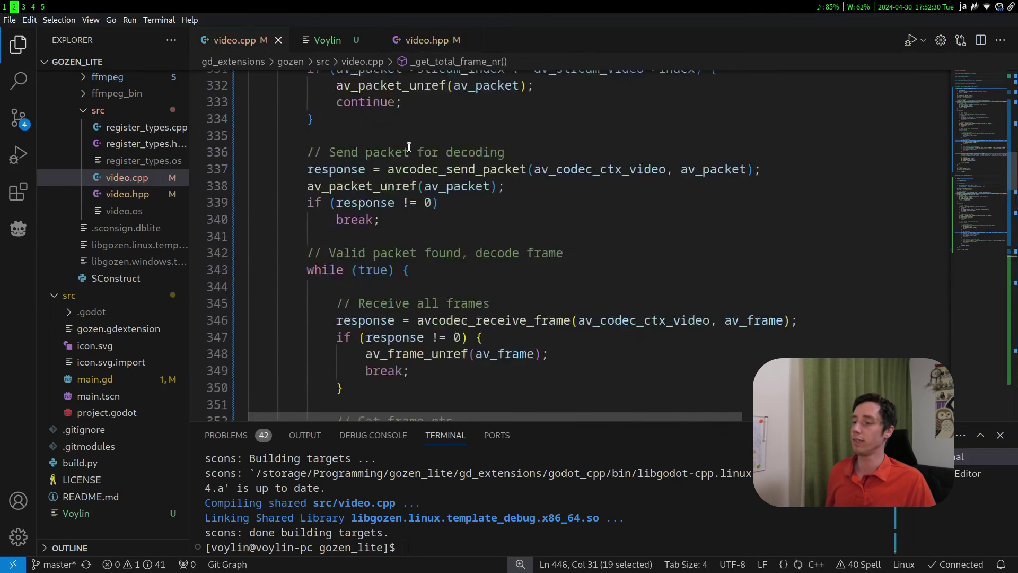
scroll(408, 148, "up", 5)
scroll(382, 175, "up", 7)
scroll(356, 200, "up", 3)
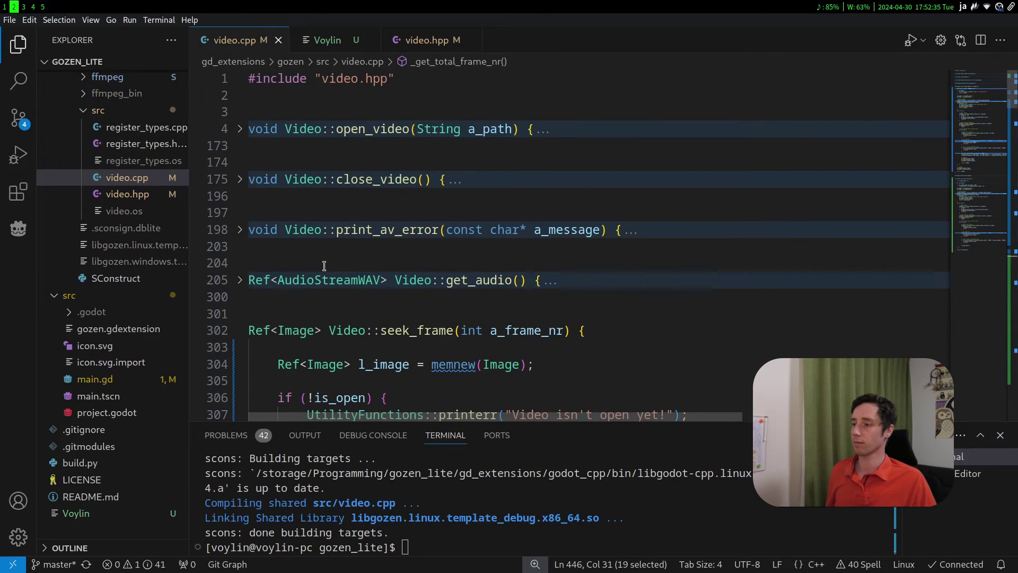
- Call _get_total_frame_nr() after the average_frame_duration line in open_video
left_click(240, 130)
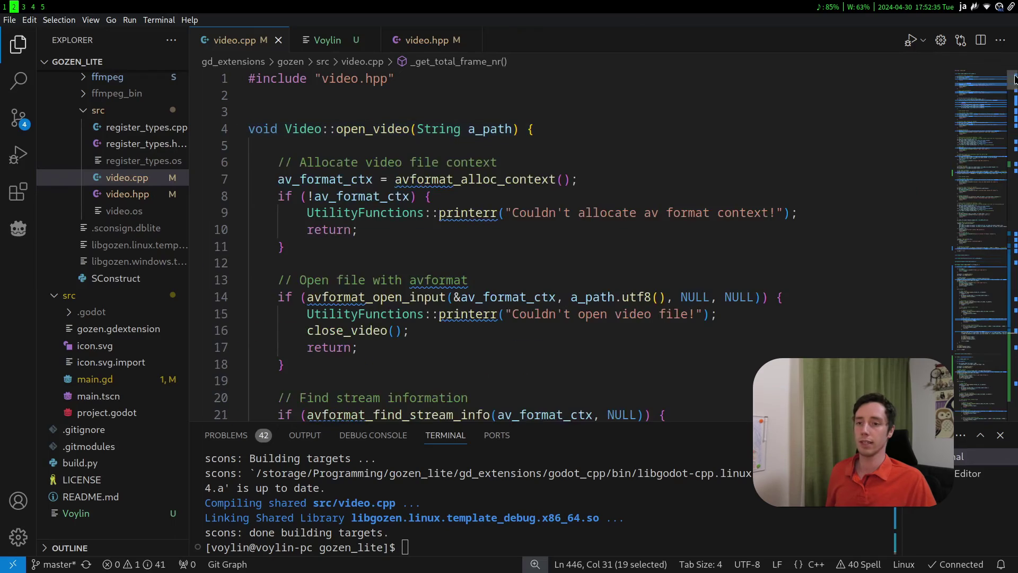
scroll(708, 236, "down", 7)
scroll(708, 236, "down", 4)
scroll(708, 236, "down", 4)
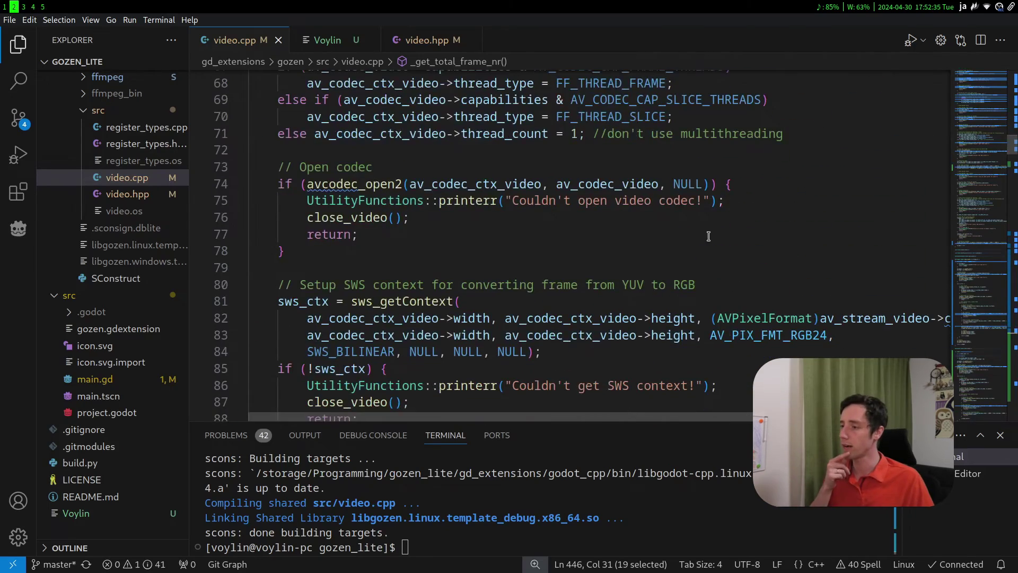
scroll(708, 236, "down", 3)
scroll(707, 235, "down", 1)
scroll(708, 235, "down", 2)
scroll(366, 273, "up", 2)
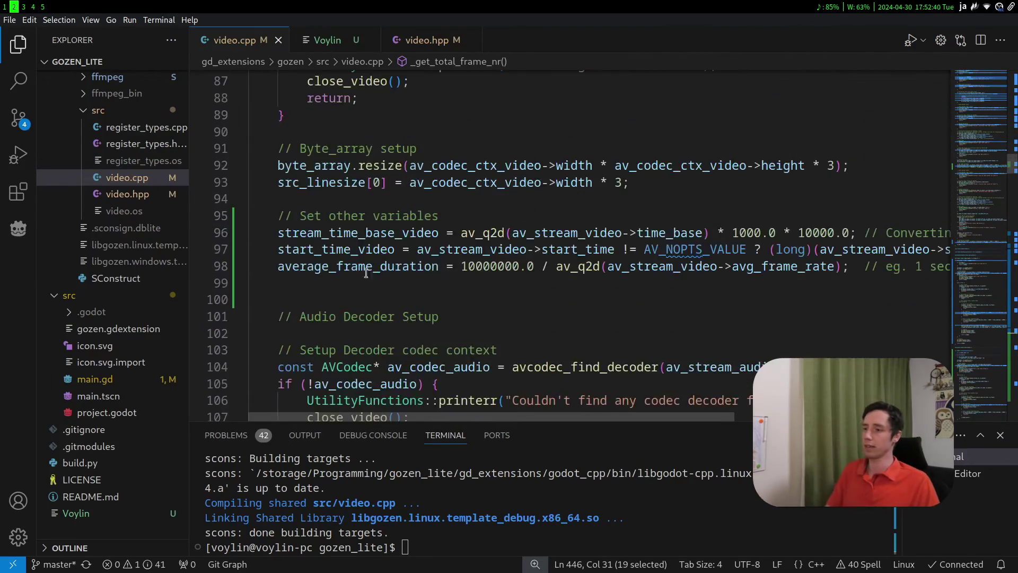
left_click(366, 267)
key("End")
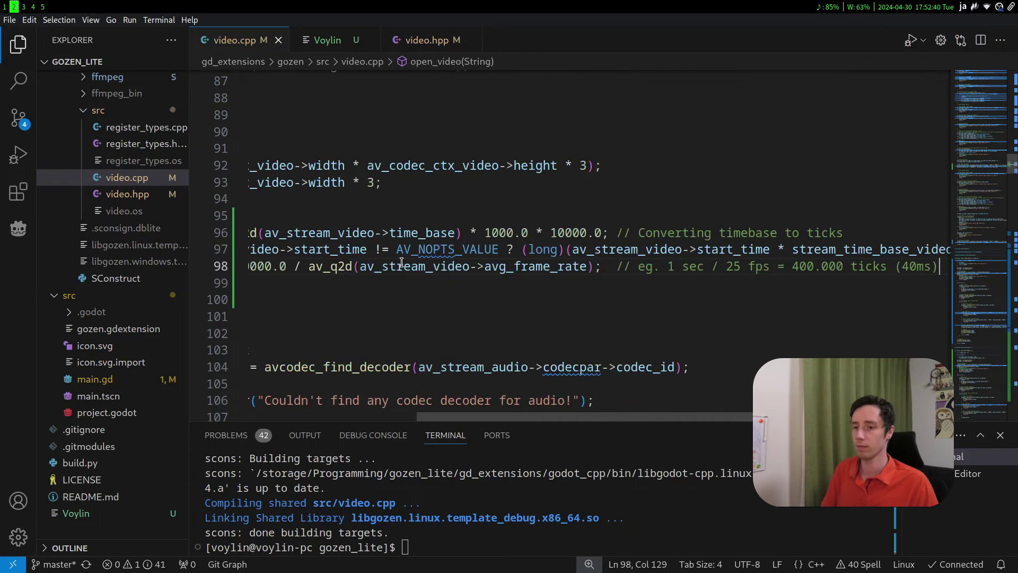
key("Return")
key("Return")
type("_get_total_frame_nr();")
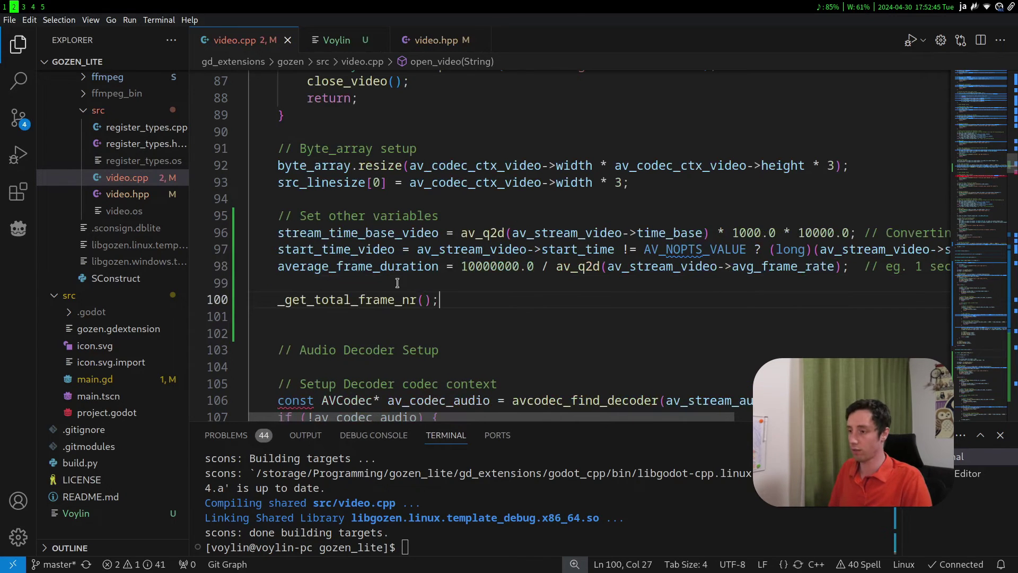
double_click(388, 299)
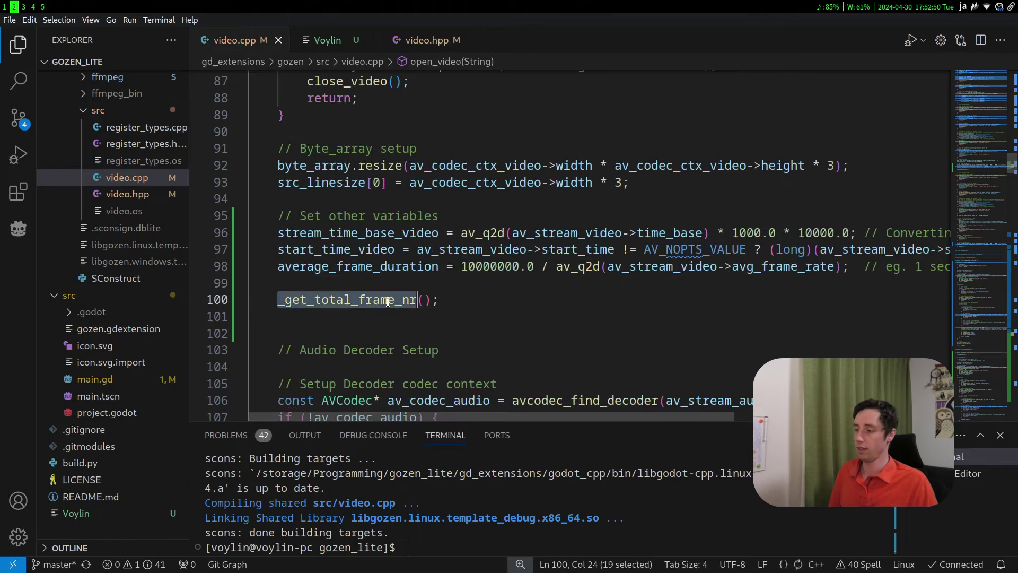
- Make the get_total_frame_nr declaration in video.hpp inline
key("F12")
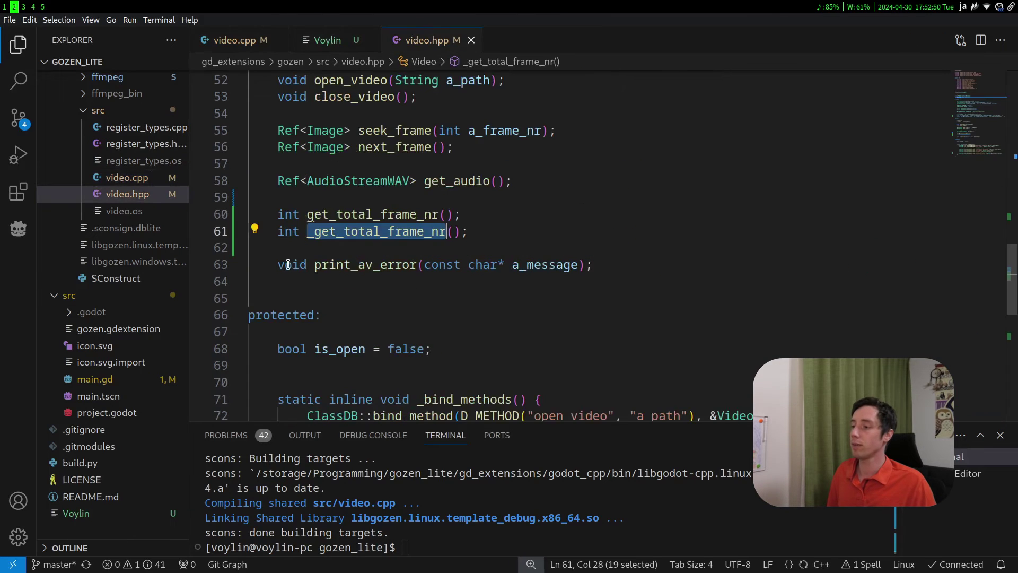
left_click(299, 231)
key("Home")
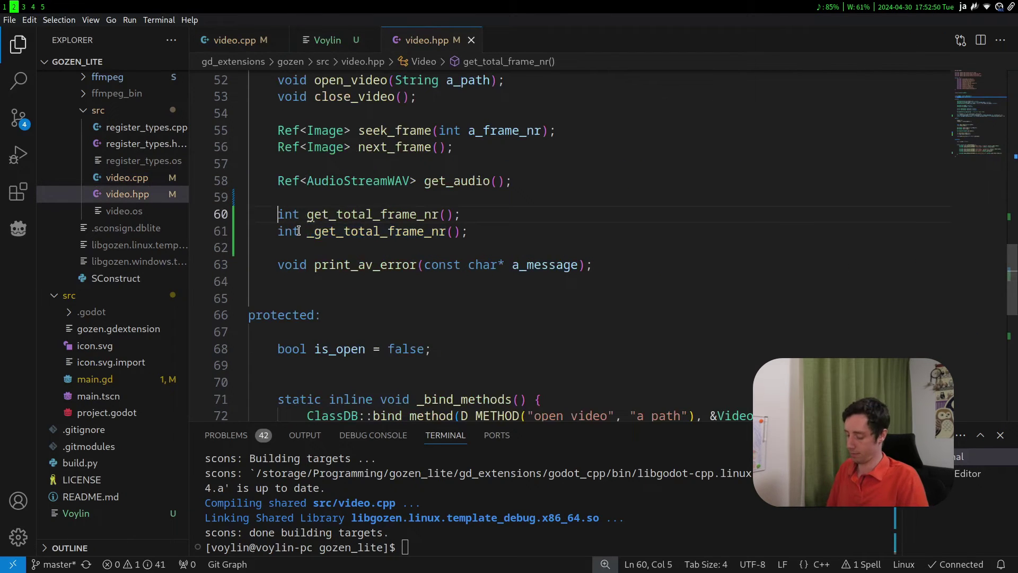
type("inline")
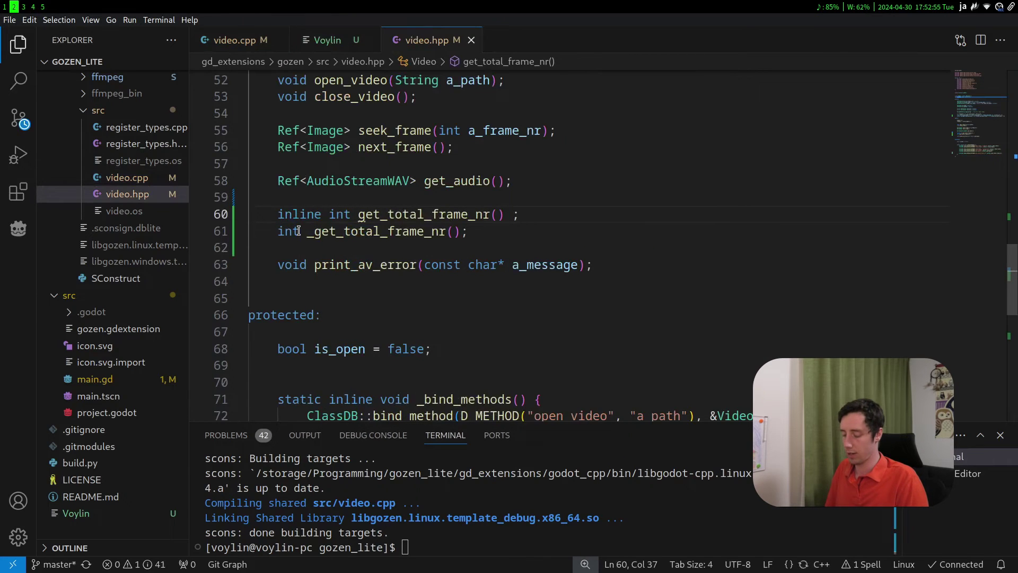
left_click(299, 231)
scroll(358, 239, "up", 7)
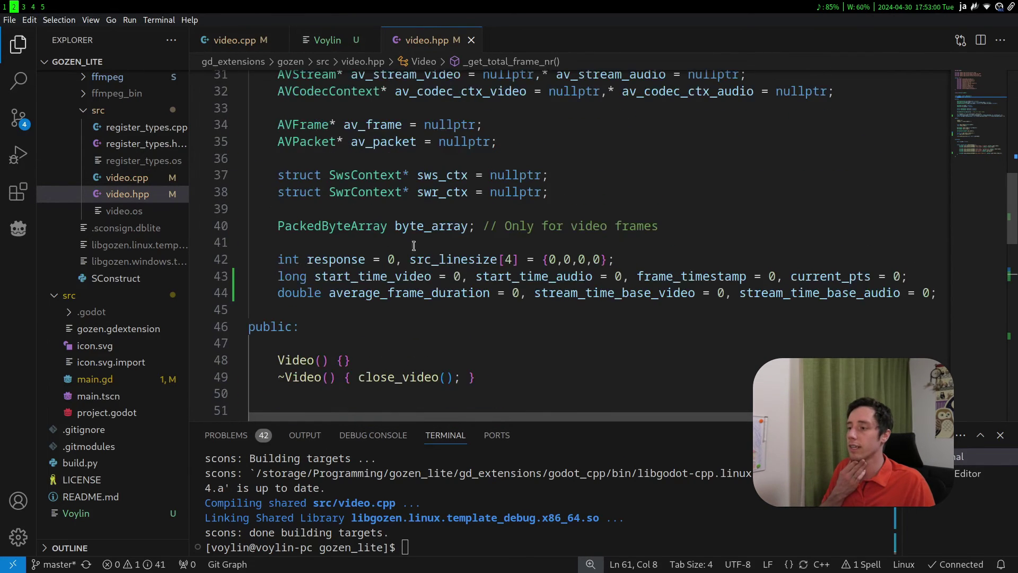
- Add total_frame_number = 0 to the int members and give the getter { return total_frame_number; }
left_click(605, 259)
type(", total")
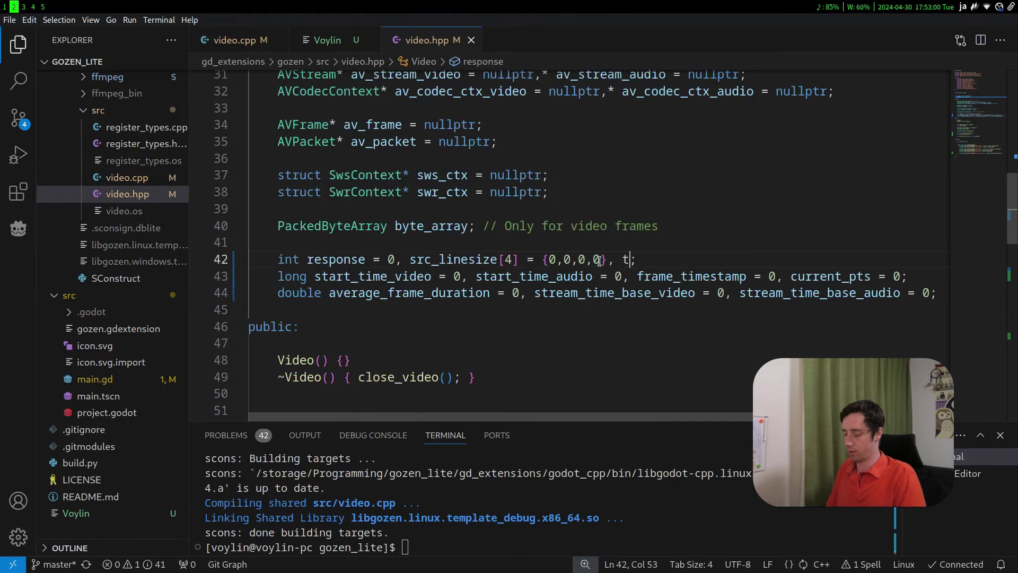
type("_frame_n")
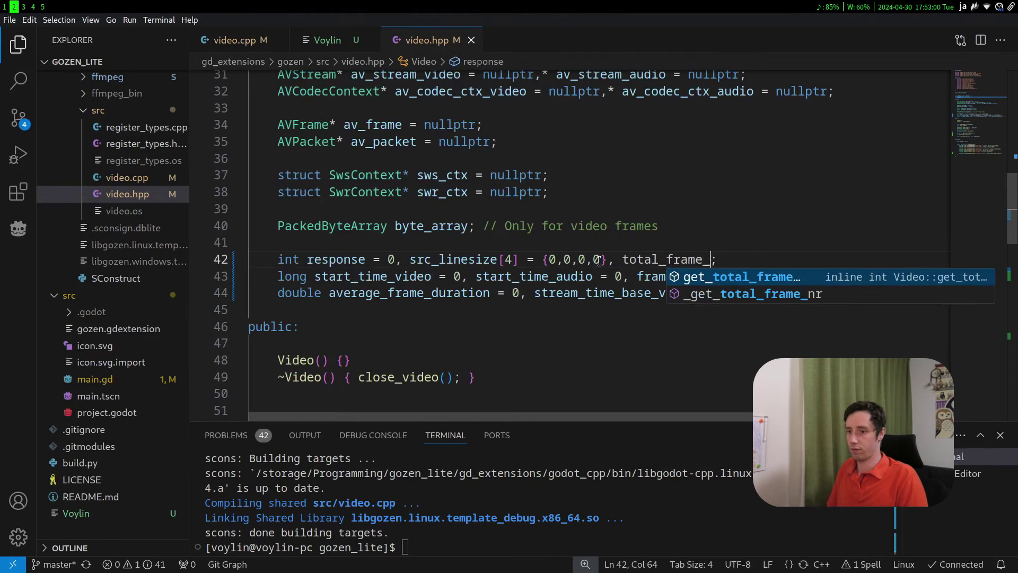
type("umber = 0")
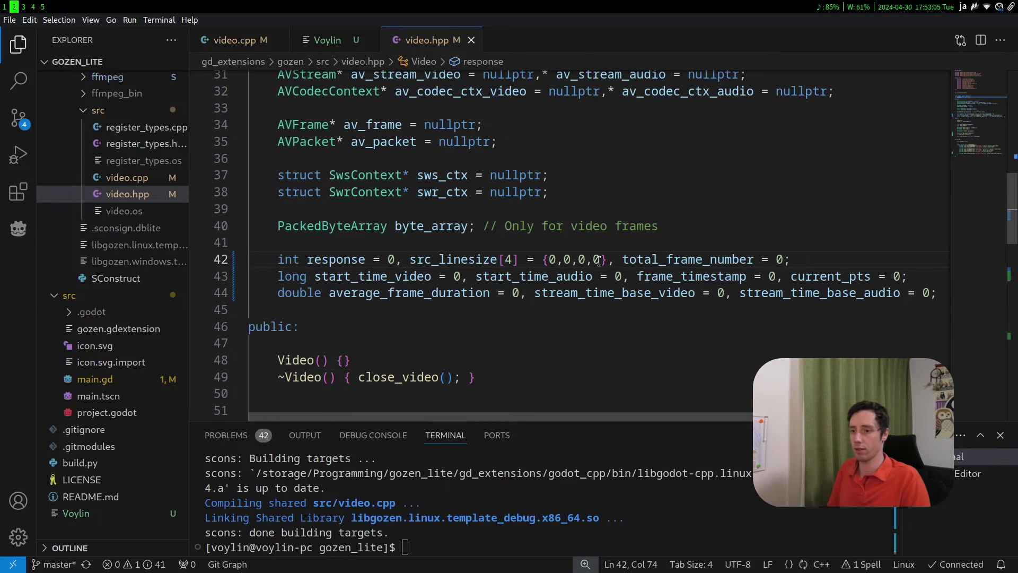
scroll(598, 260, "down", 5)
double_click(341, 294)
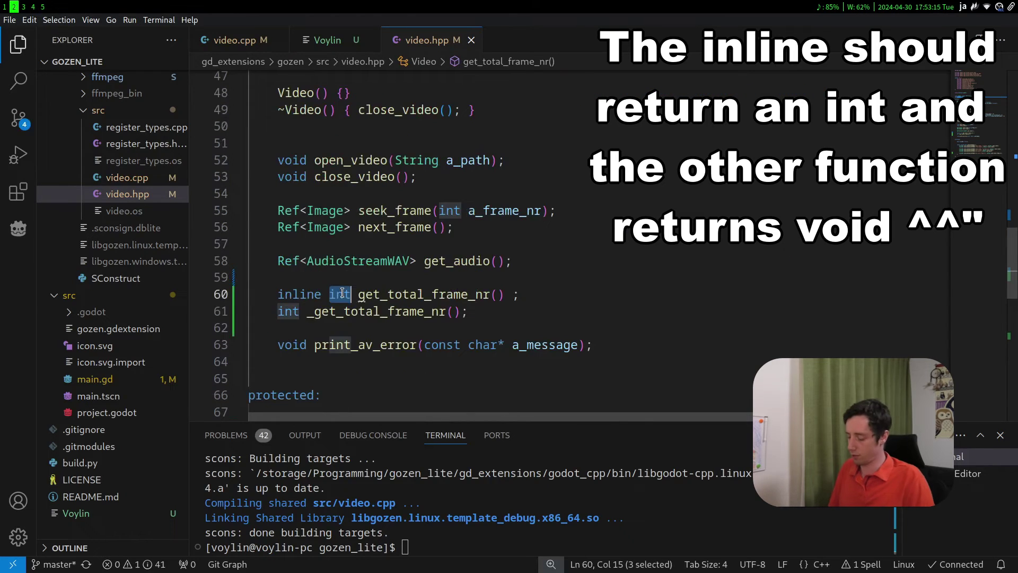
type("void")
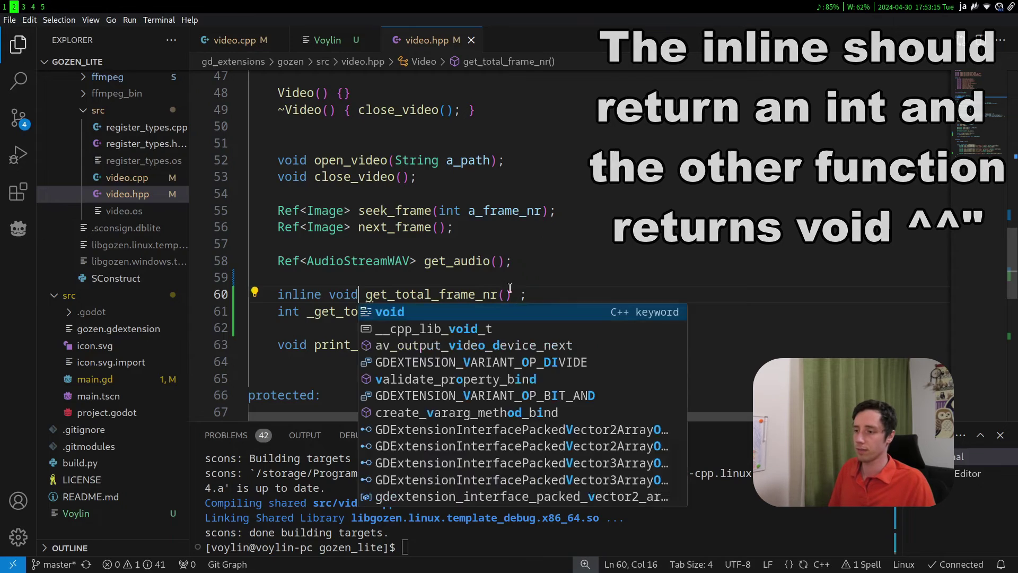
left_click(518, 294)
type("{r")
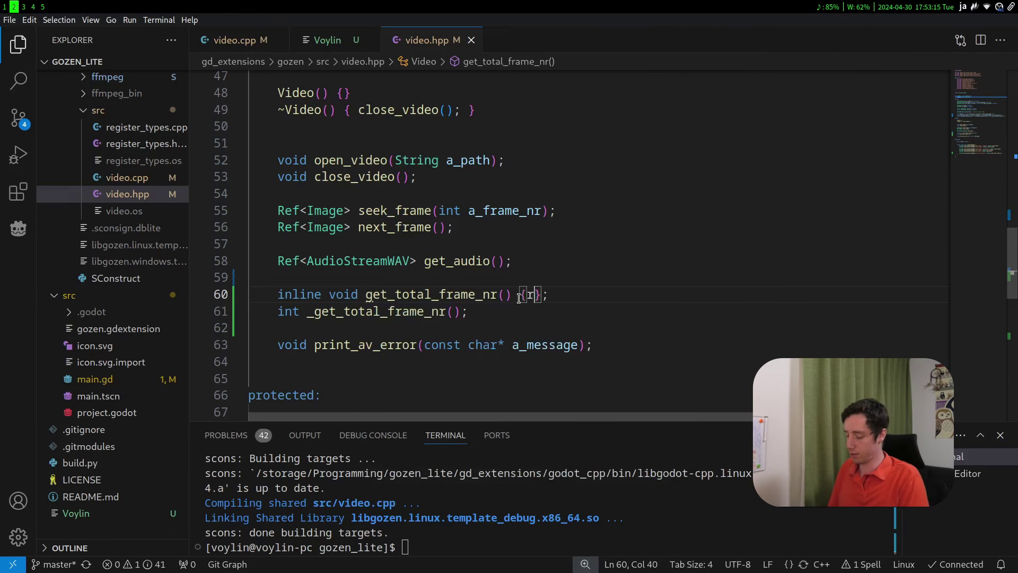
type("eturn total_frame_number;")
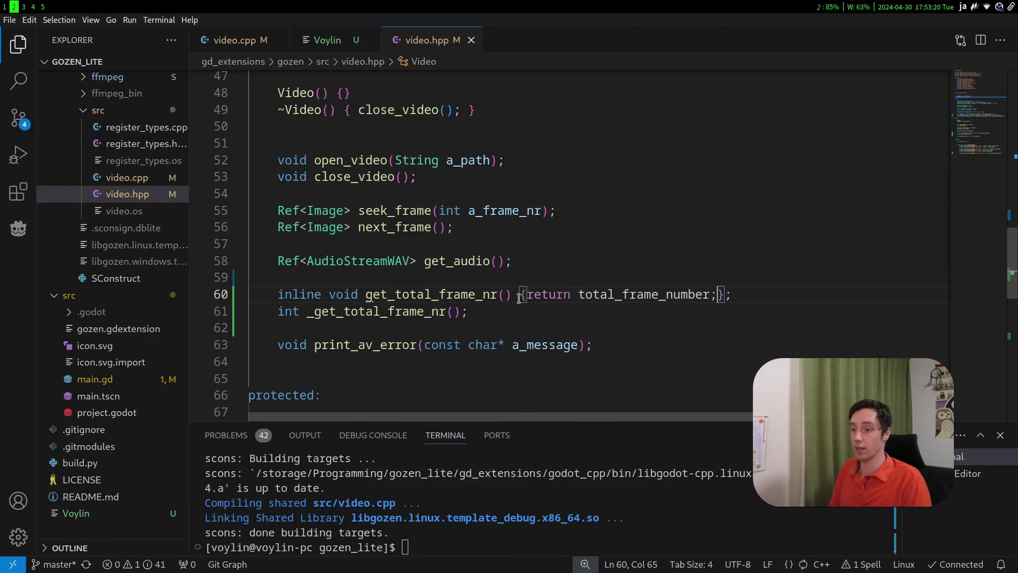
key("ctrl+Left")
key("ctrl+Left")
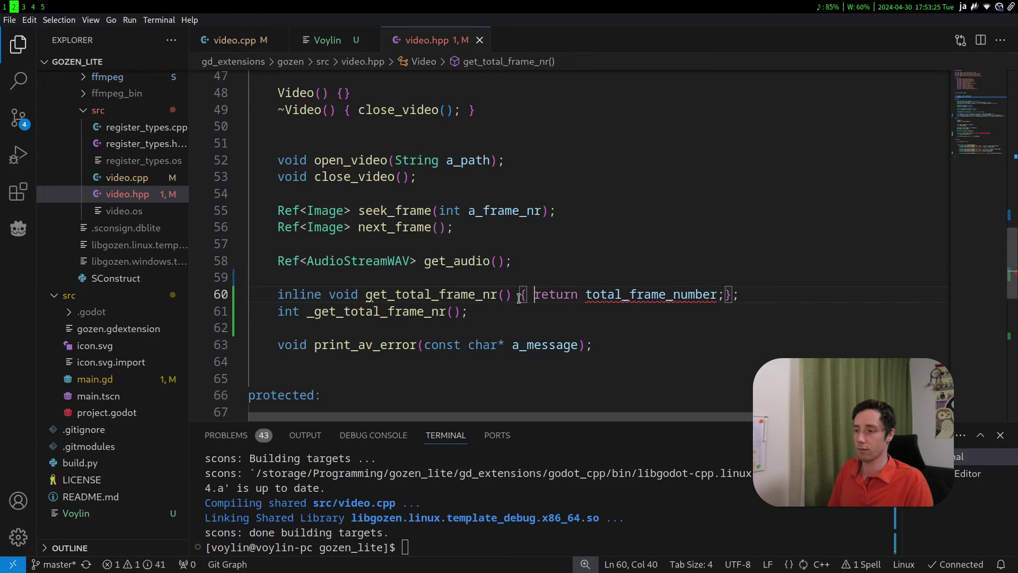
- Change _get_total_frame_nr's return type to void, keeping int on the getter
key("ctrl+Delete")
type("int")
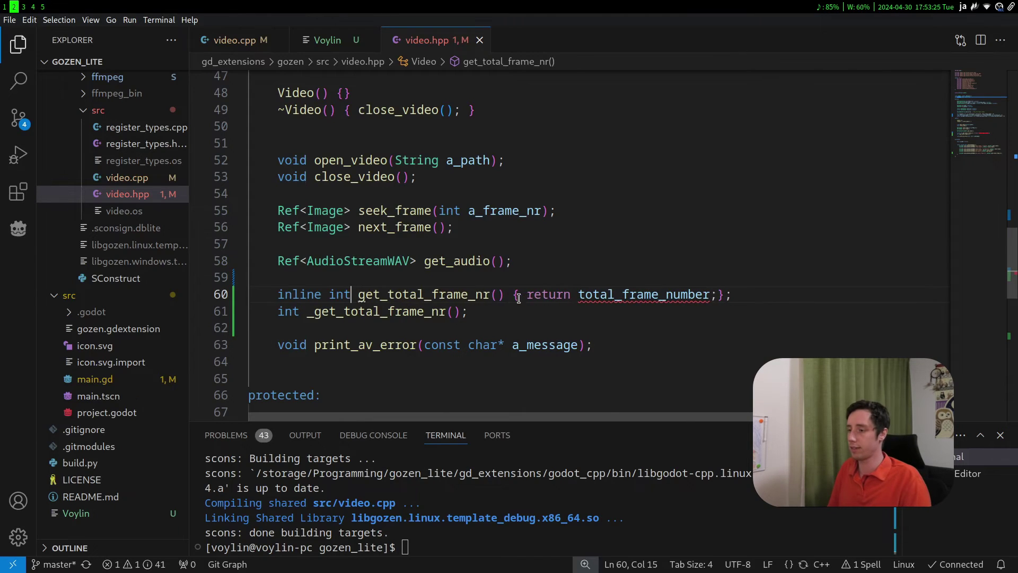
key("ctrl+Left")
key("ctrl+Left")
key("ctrl+Delete")
type("void")
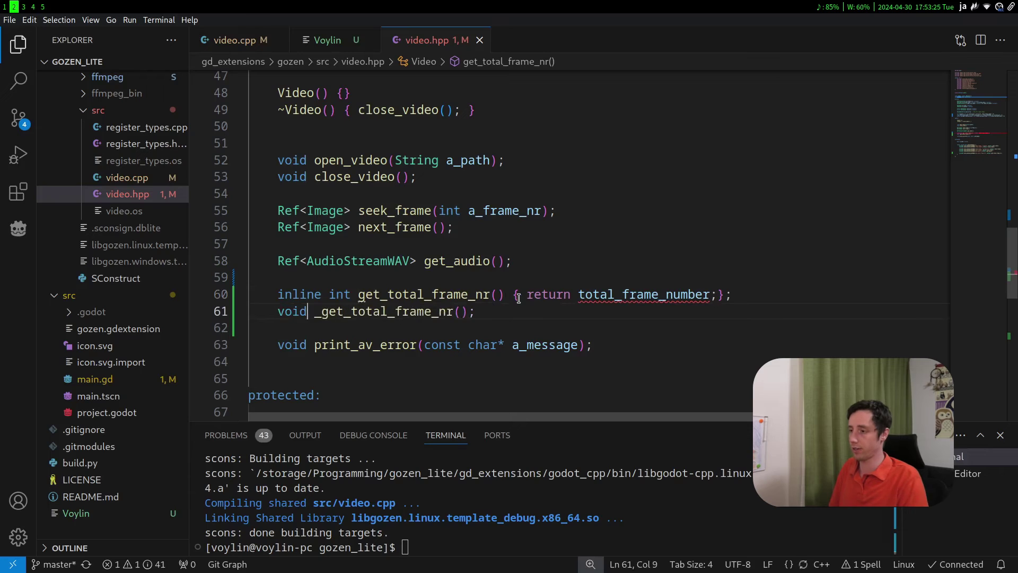
double_click(592, 292)
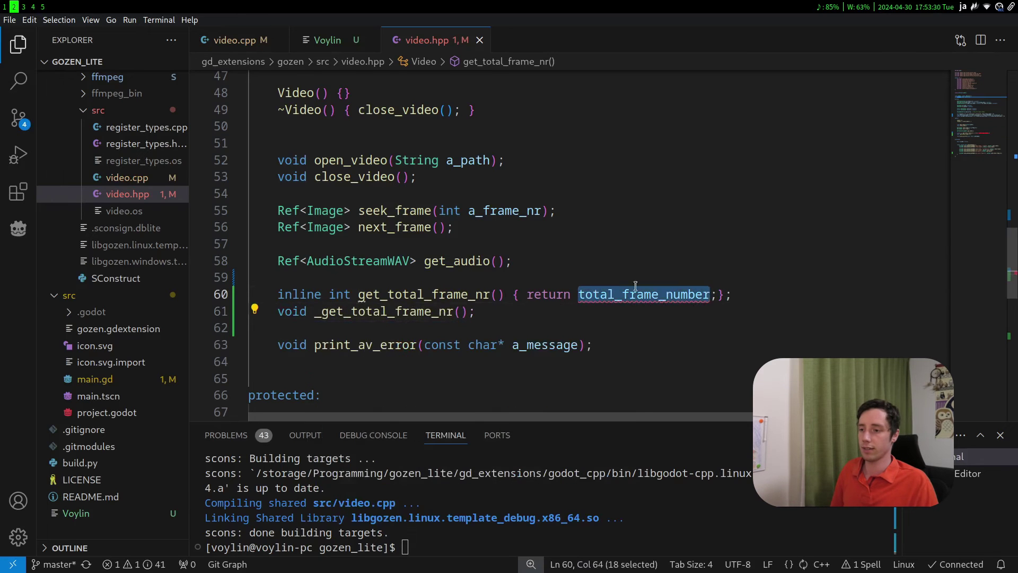
key("Escape")
- Back in video.cpp, replace the four l_frame_count occurrences with total_frame_number
key("ctrl+Tab")
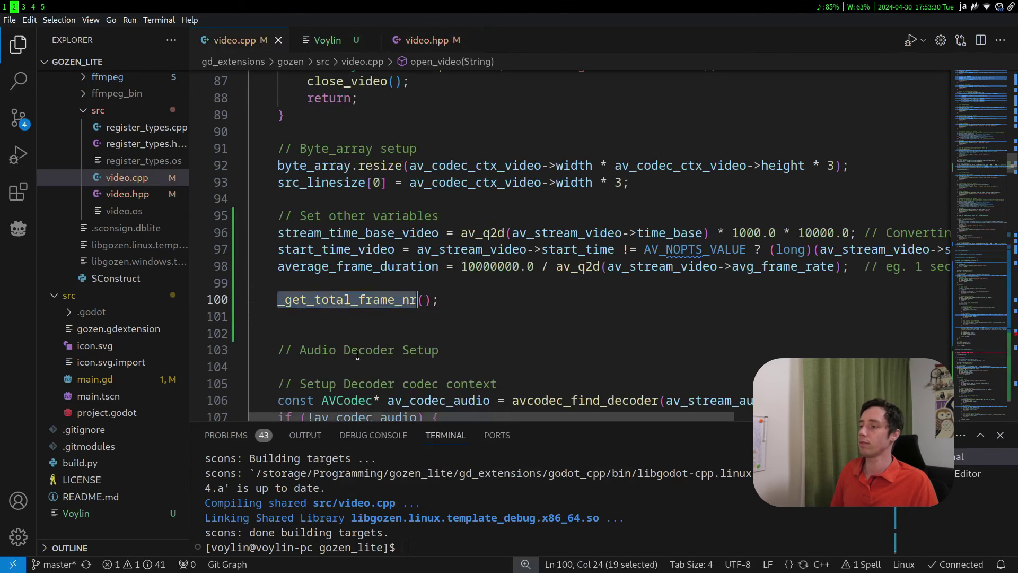
scroll(358, 353, "down", 1)
scroll(357, 353, "down", 4)
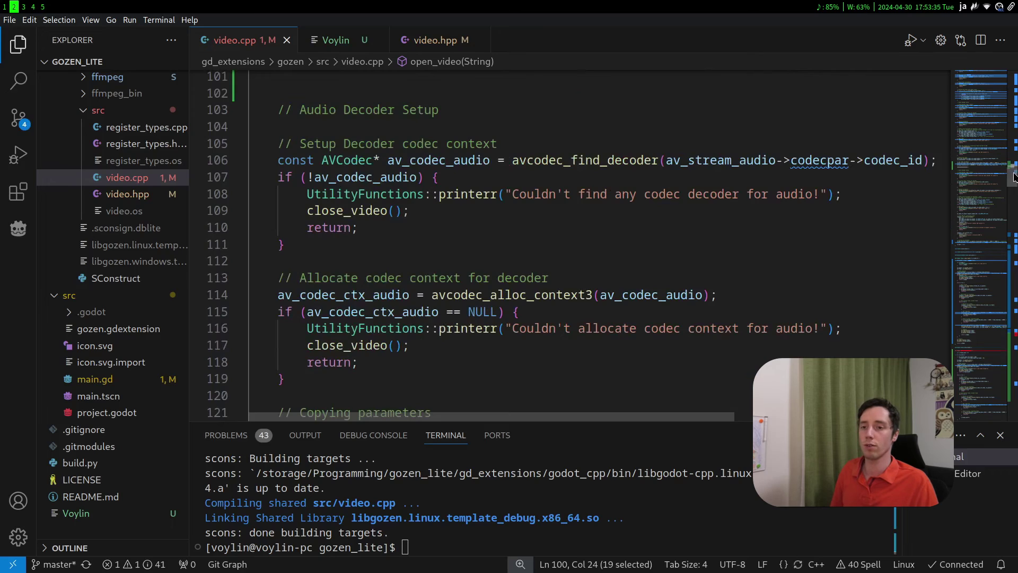
left_click_drag(1013, 177, 1014, 382)
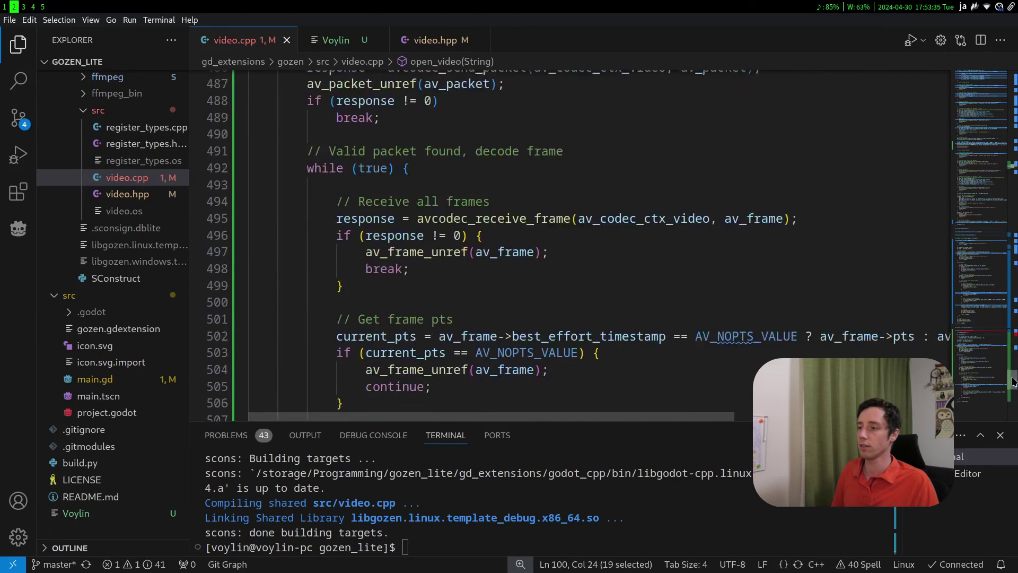
scroll(424, 231, "up", 15)
left_click_drag(439, 227, 404, 229)
double_click(402, 228)
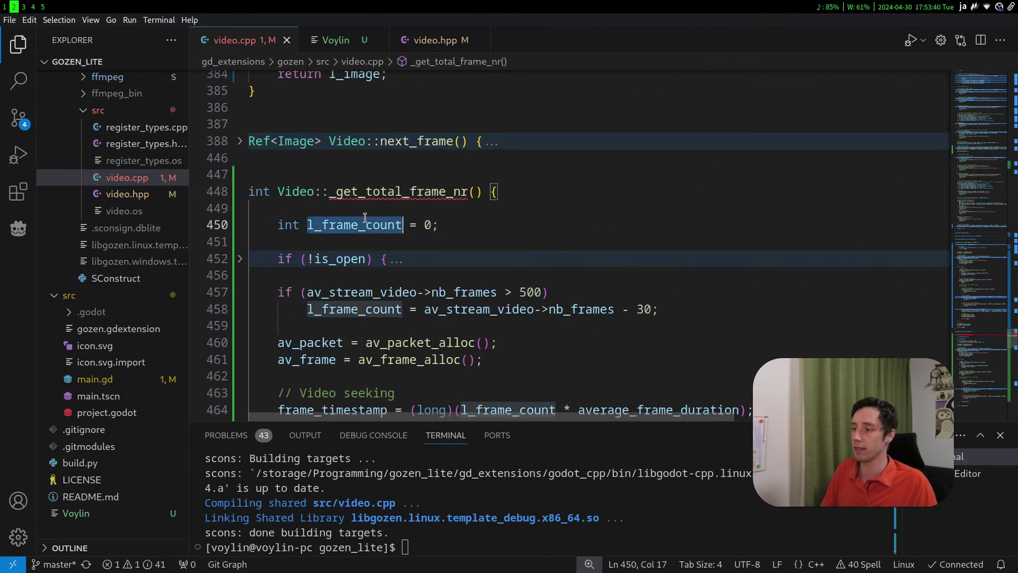
key("ctrl+d")
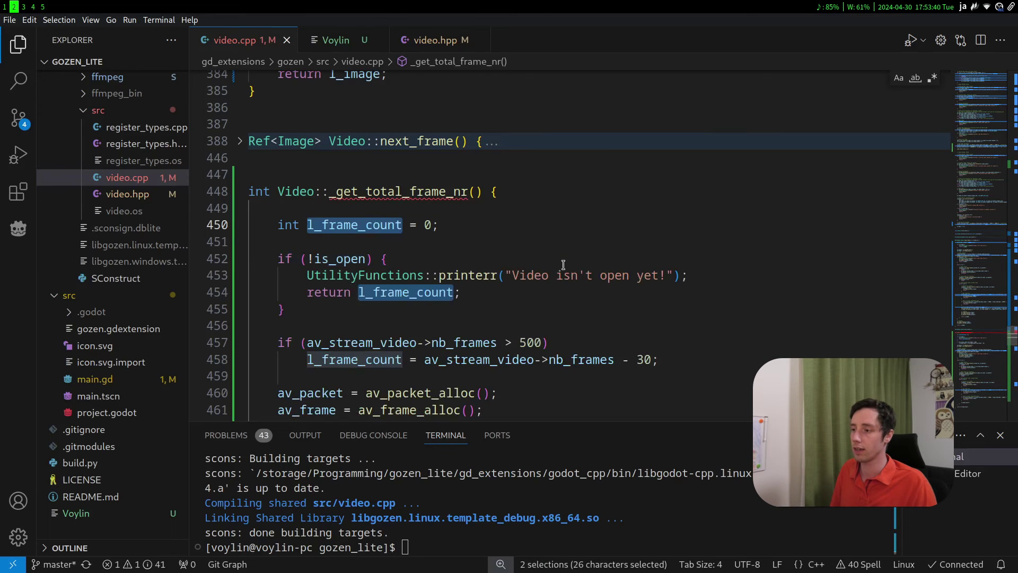
key("ctrl+d")
key("ctrl+d")
key("ctrl+d")
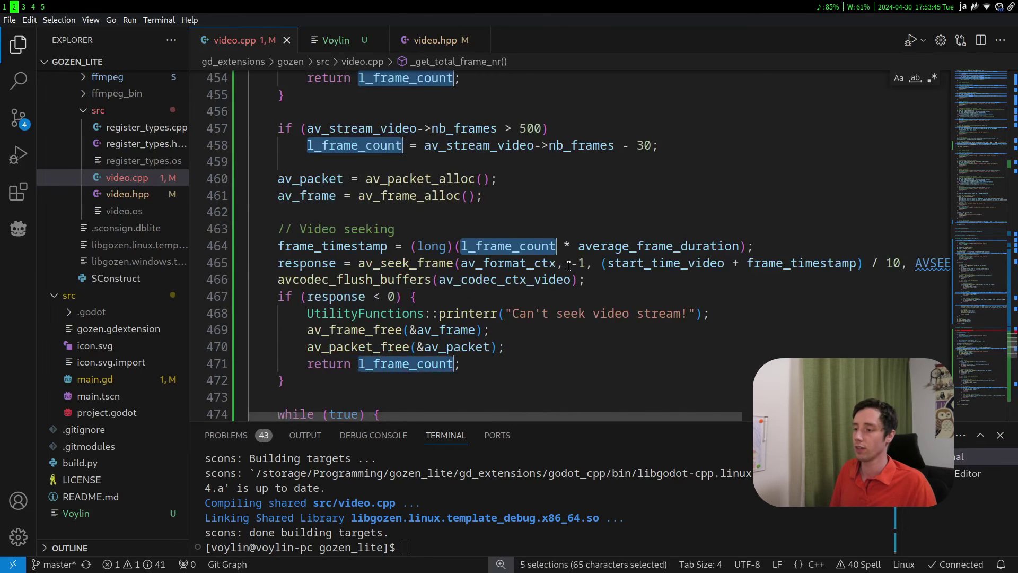
scroll(567, 266, "down", 7)
key("ctrl+d")
key("ctrl+d")
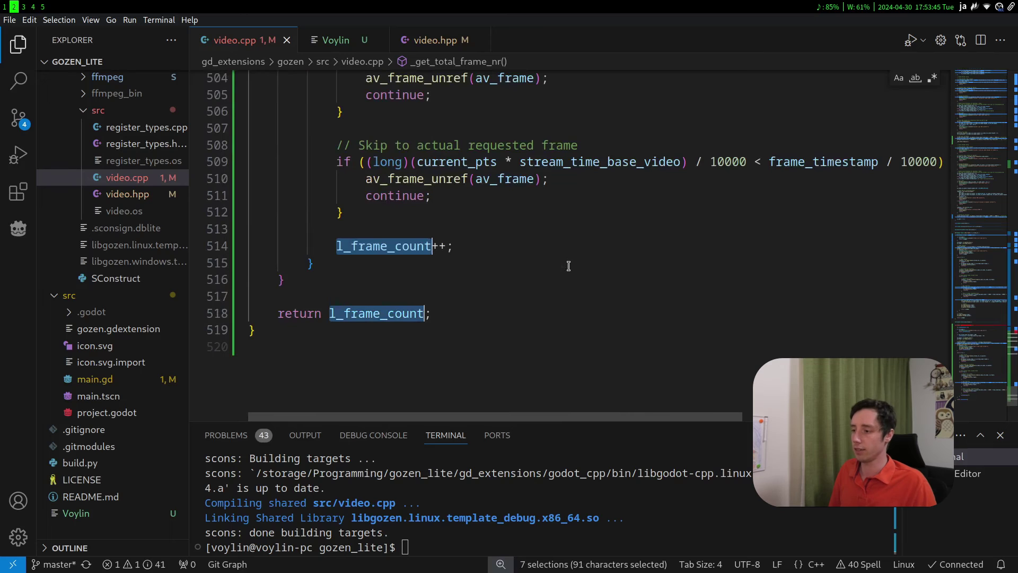
type("total_frame_number")
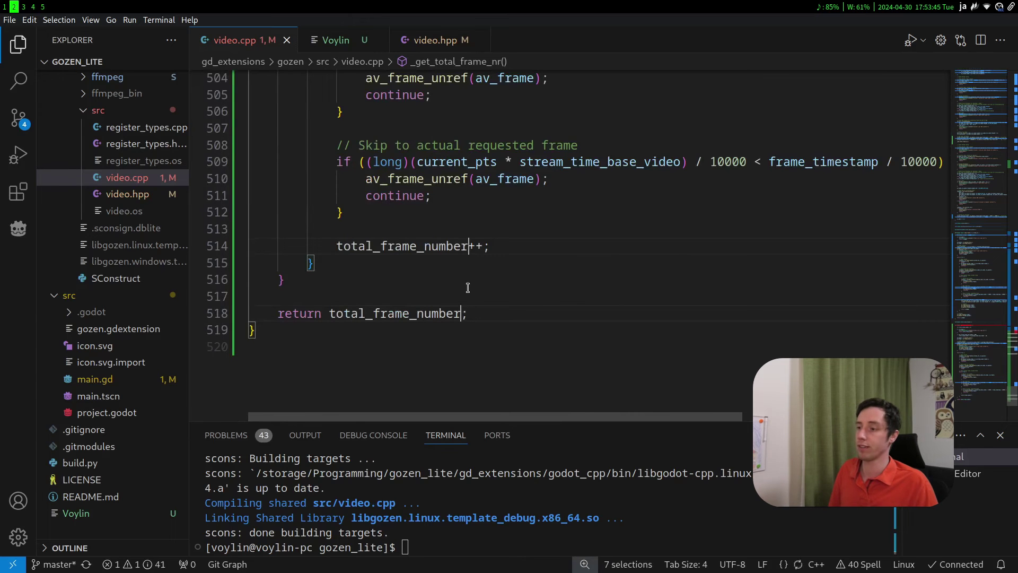
left_click_drag(467, 287, 390, 72)
scroll(390, 276, "down", 4)
scroll(390, 276, "down", 20)
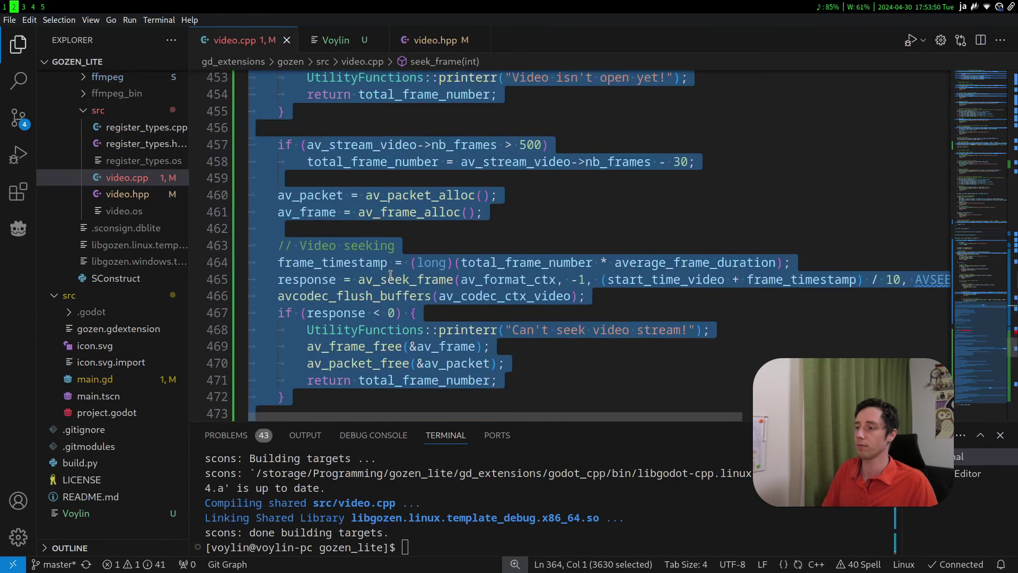
scroll(389, 275, "up", 3)
left_click(488, 164)
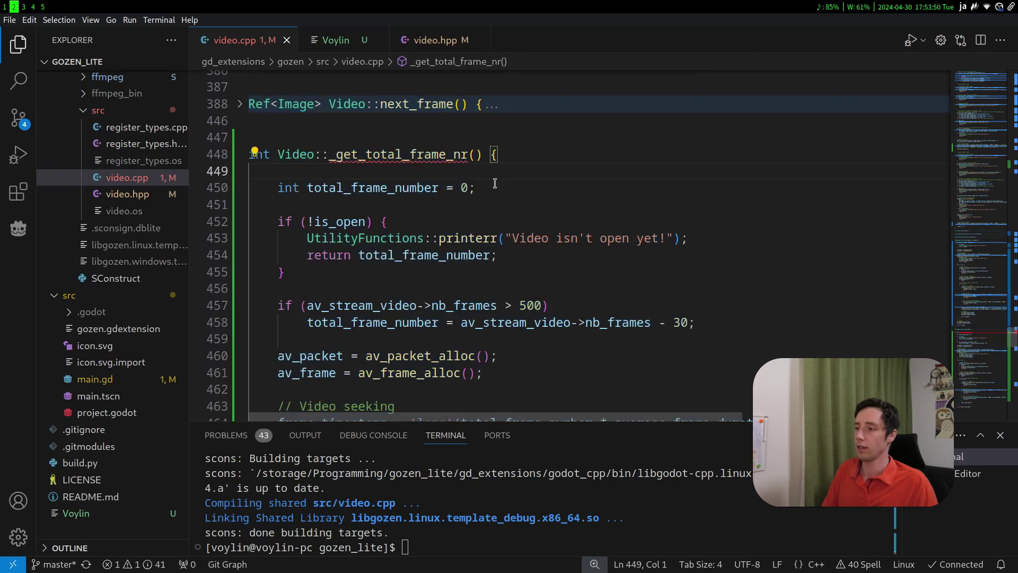
scroll(494, 191, "up", 1)
- Remove the local total_frame_number declaration and change _get_total_frame_nr's return type to void
left_click(480, 215)
key("shift+Up")
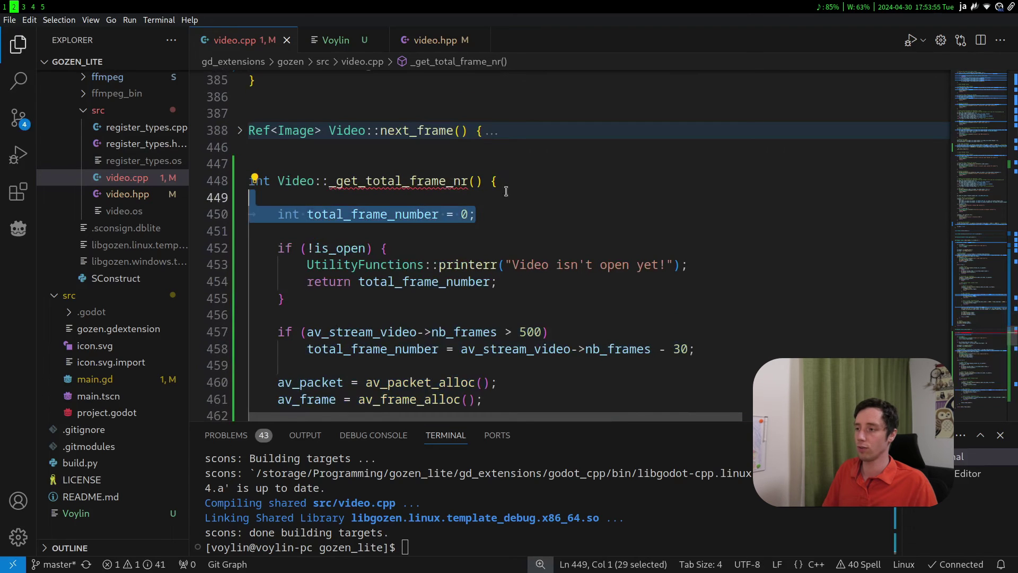
key("BackSpace")
left_click(254, 183)
double_click(254, 183)
type("v")
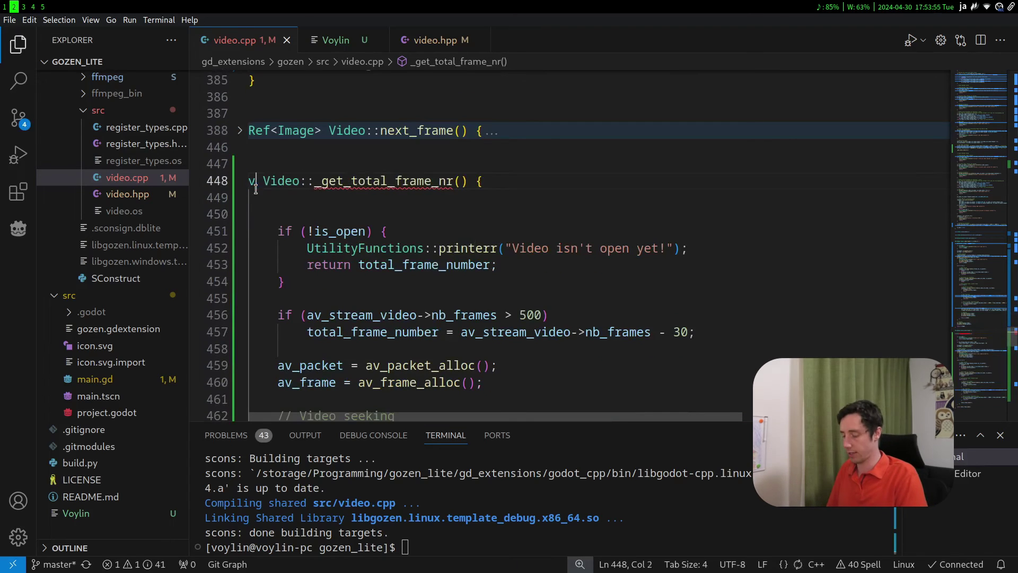
type("oid")
key("Escape")
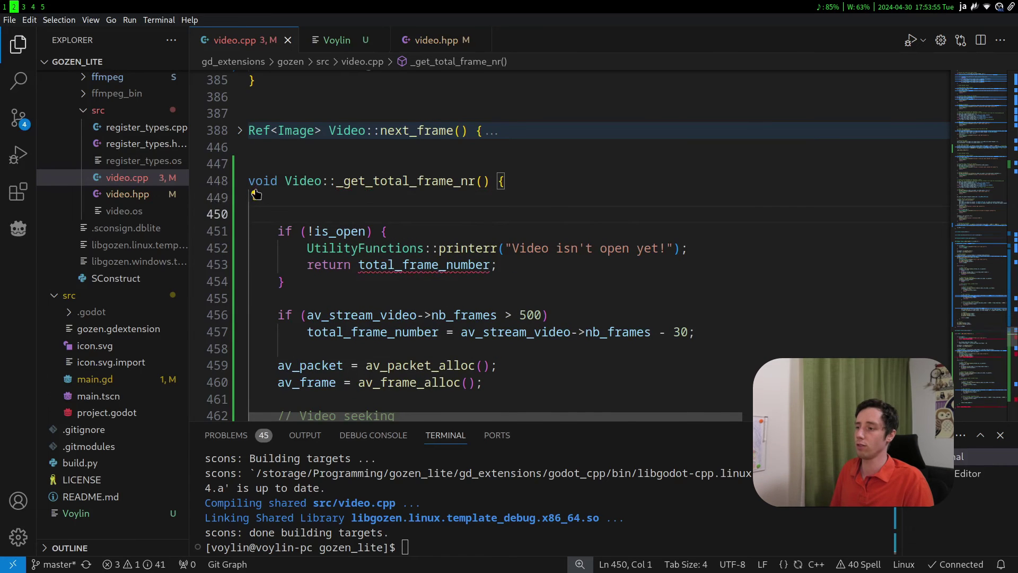
key("Delete")
- Delete the is_open check block and the return in the seek-error block
left_click_drag(293, 264, 200, 199)
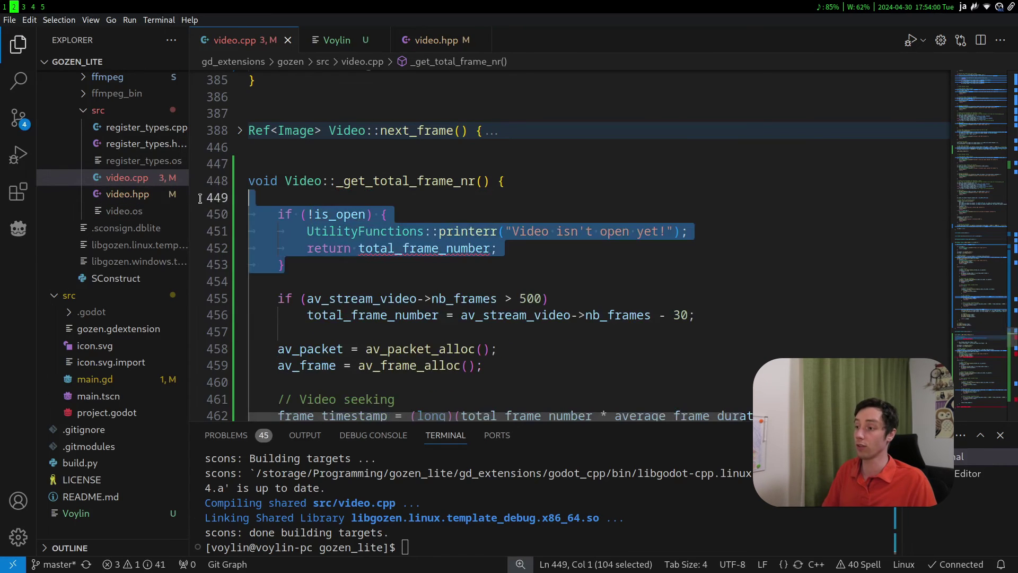
key("BackSpace")
key("BackSpace")
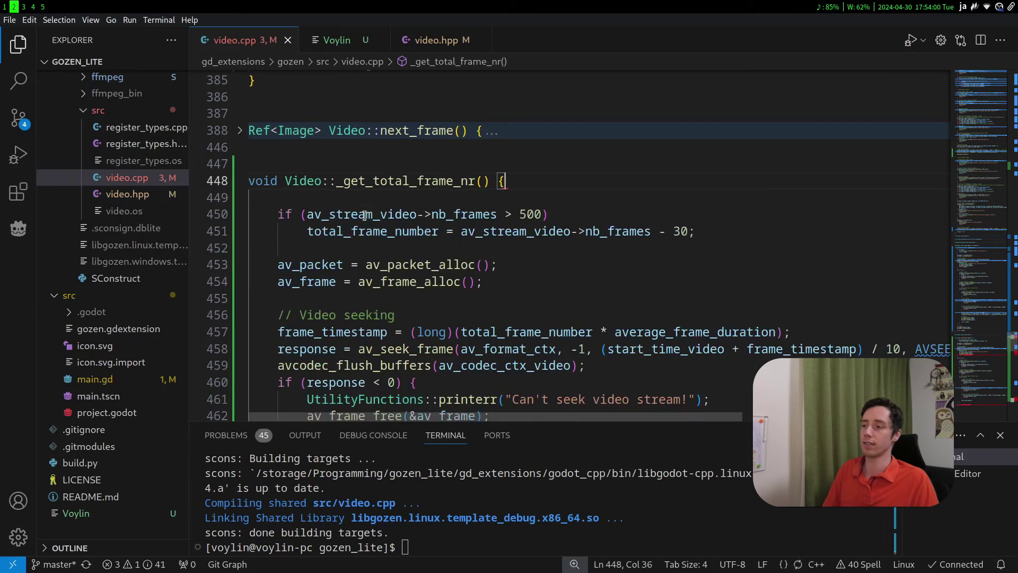
double_click(431, 181)
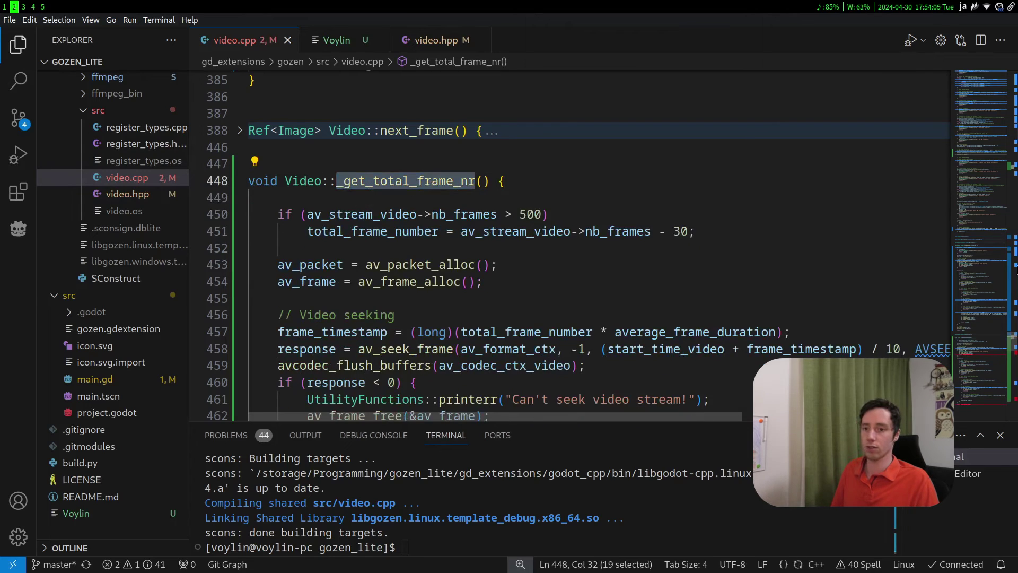
left_click_drag(1015, 348, 1016, 235)
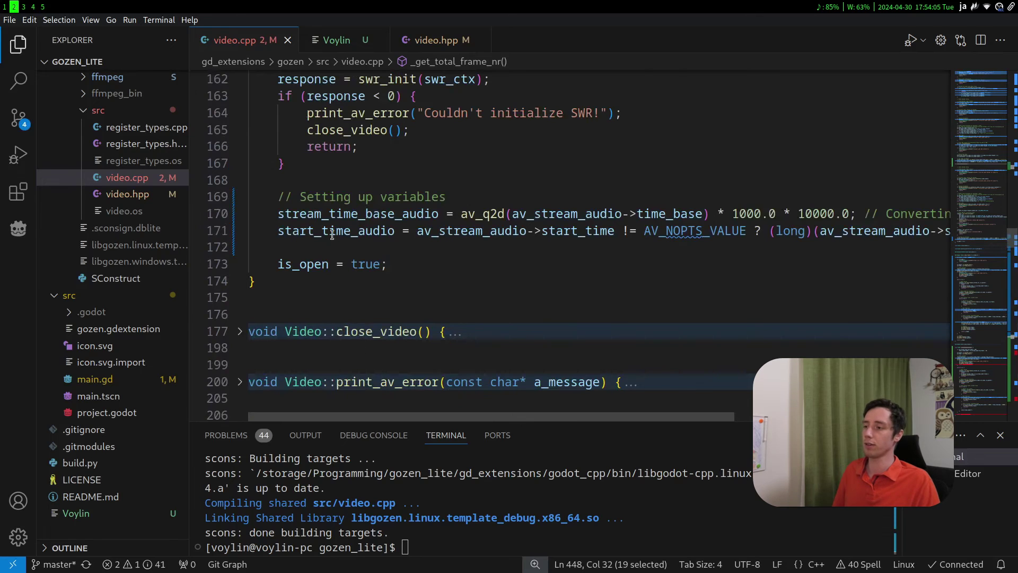
scroll(316, 199, "down", 1)
left_click(404, 318)
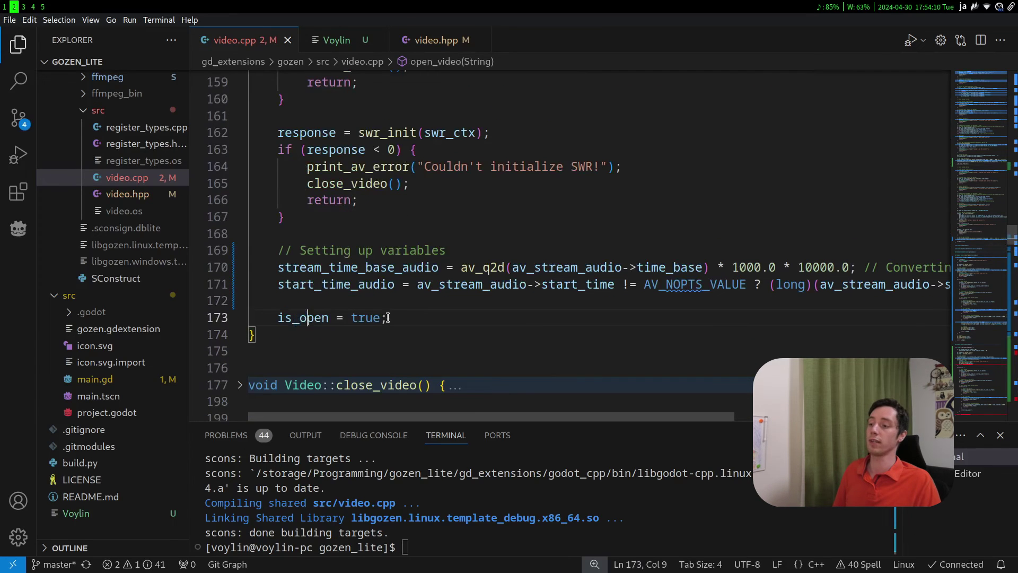
key("ctrl+z")
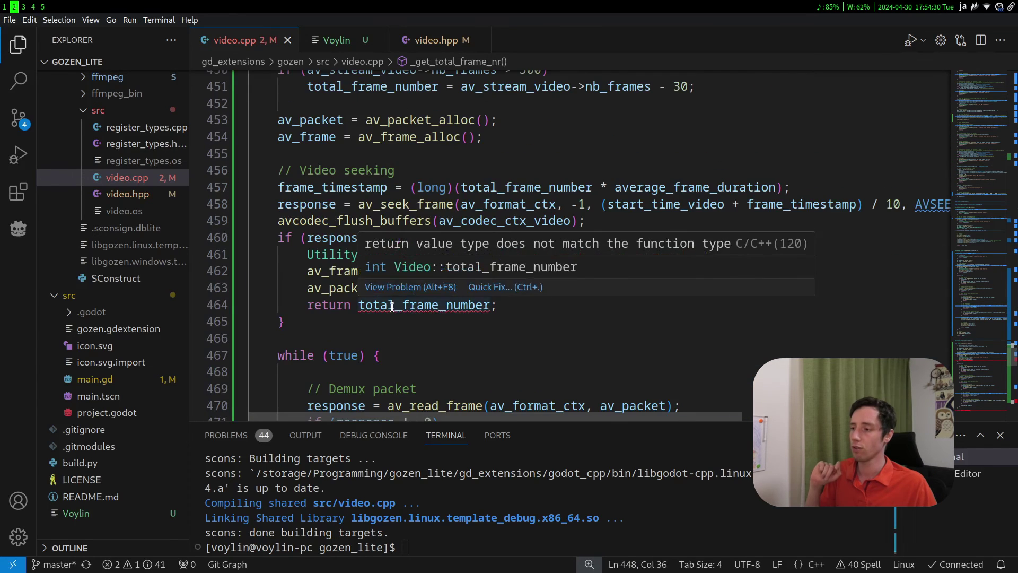
key("ctrl+z")
scroll(510, 303, "down", 3)
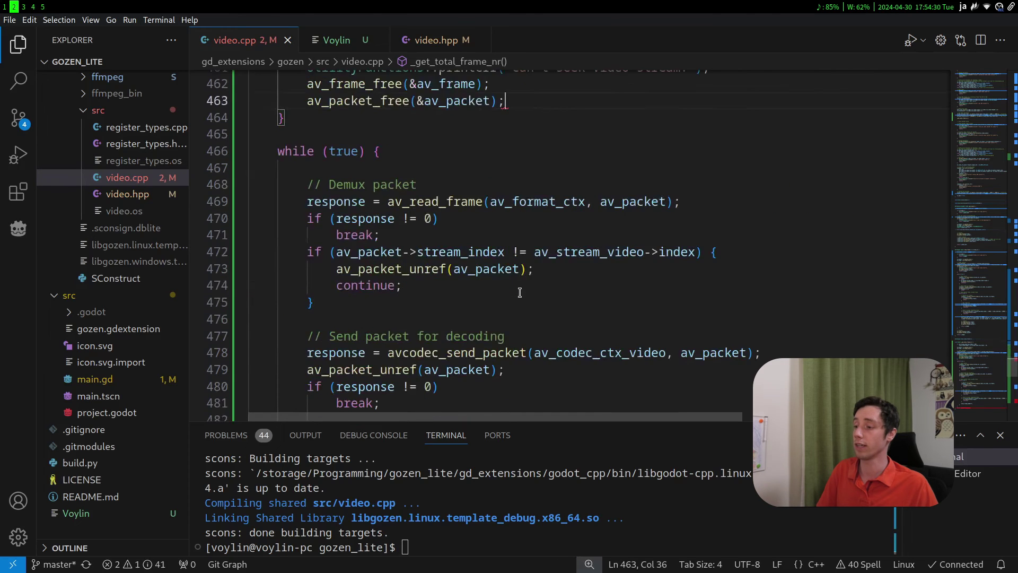
scroll(514, 299, "down", 4)
scroll(516, 296, "down", 2)
scroll(516, 296, "down", 6)
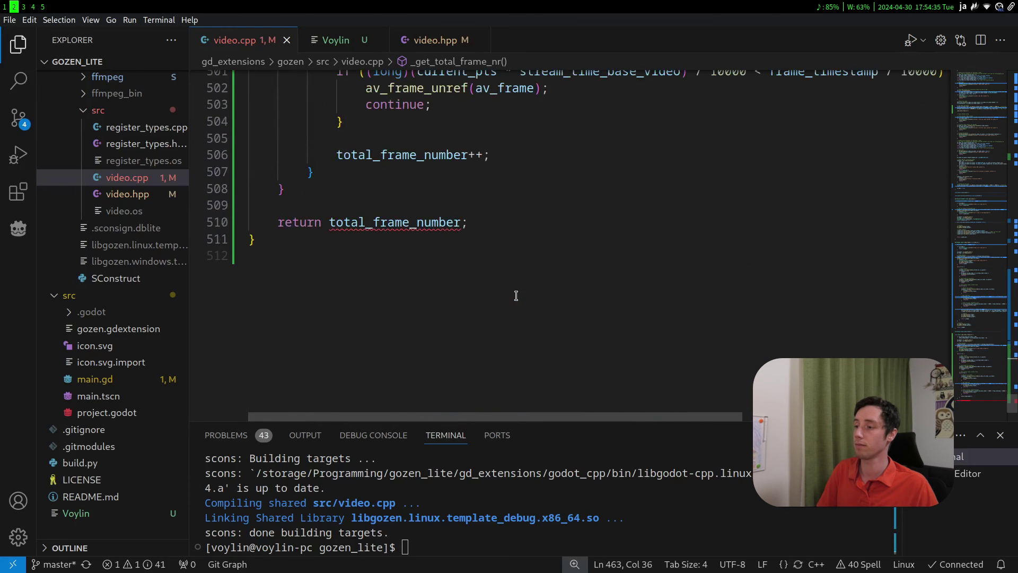
- Delete the final 'return total_frame_number' line so the function returns nothing
left_click(472, 227)
key("shift+Up")
key("shift+Up")
key("BackSpace")
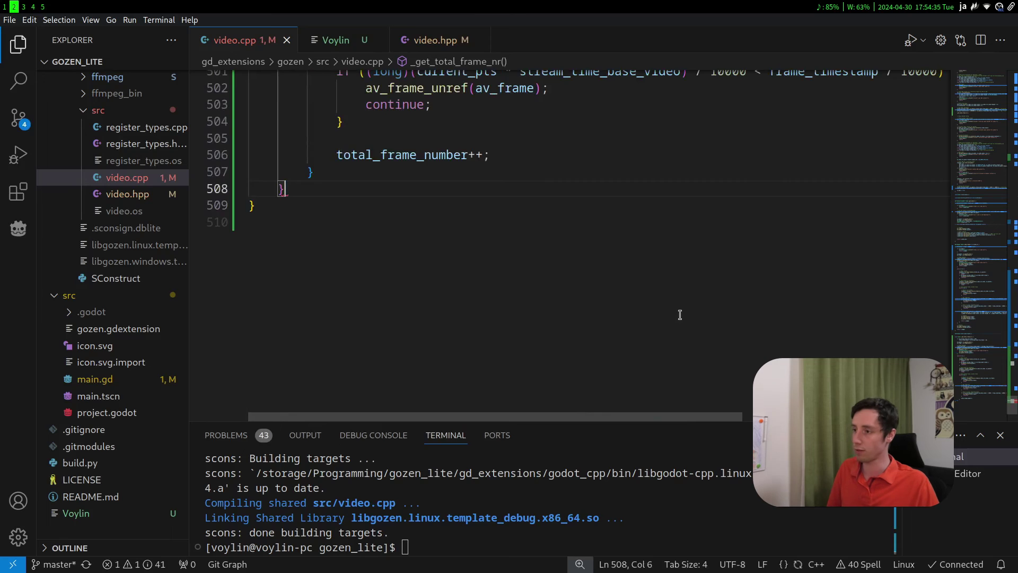
scroll(679, 315, "up", 2)
double_click(435, 263)
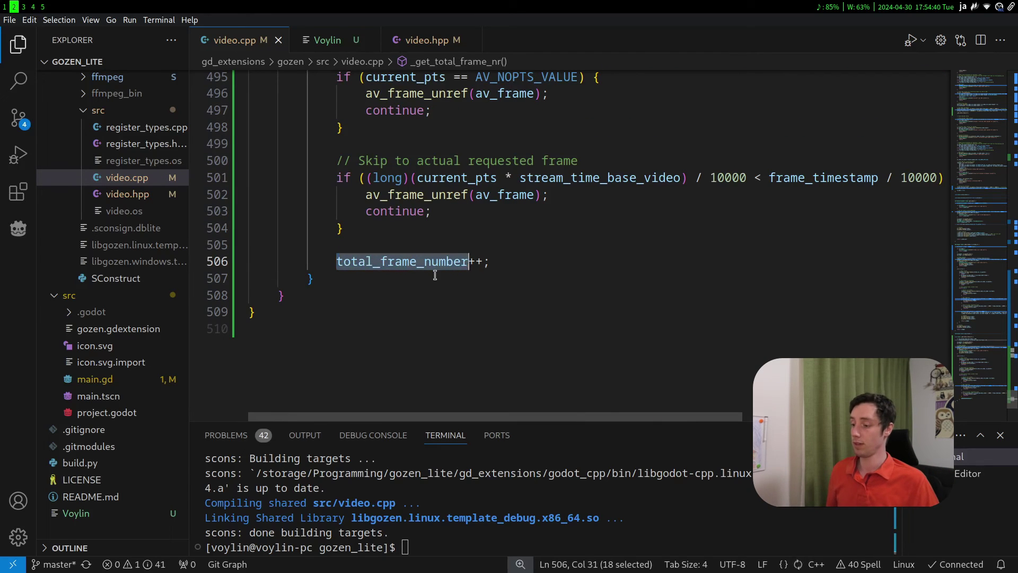
key("ctrl+Page_Down")
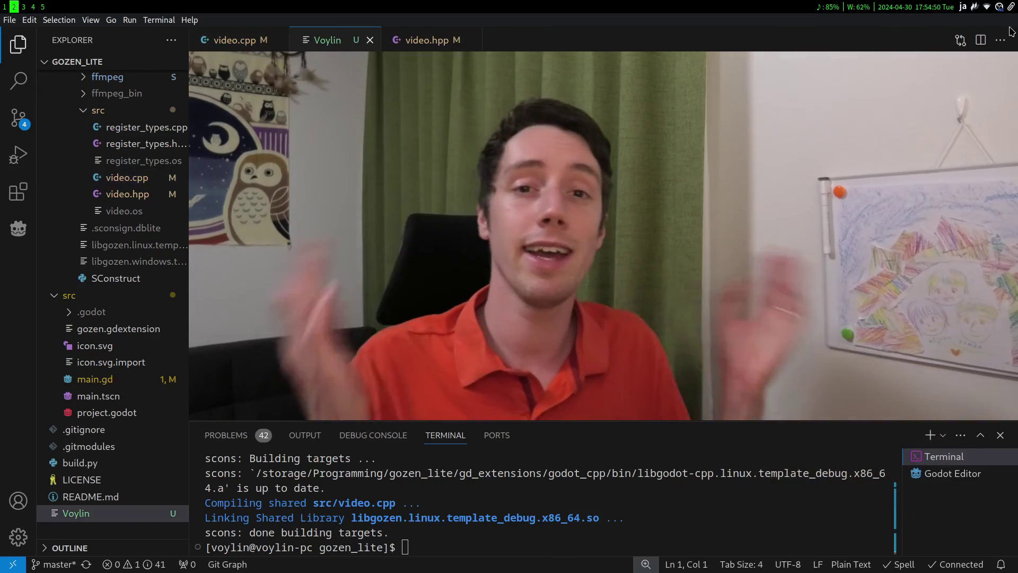